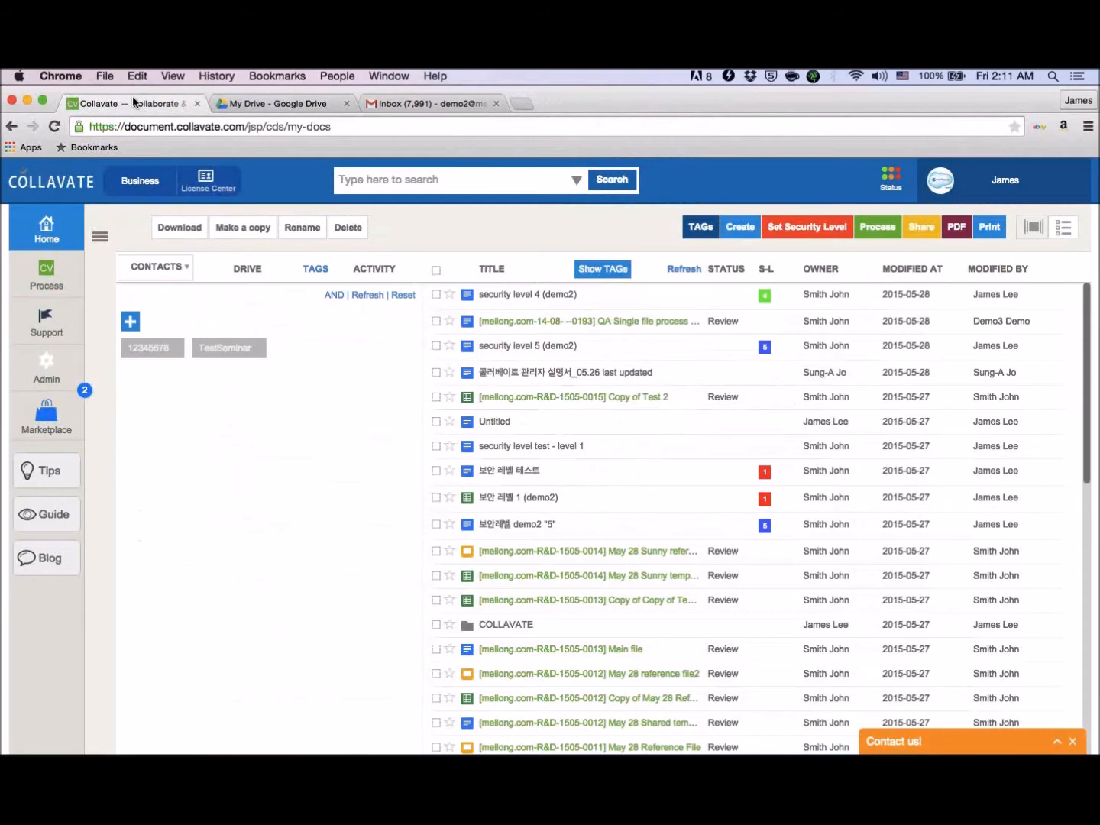
# - Switch to Google Drive, look inside the "2 테스트" folder, and view the files shared with this account
pyautogui.click(306, 103)
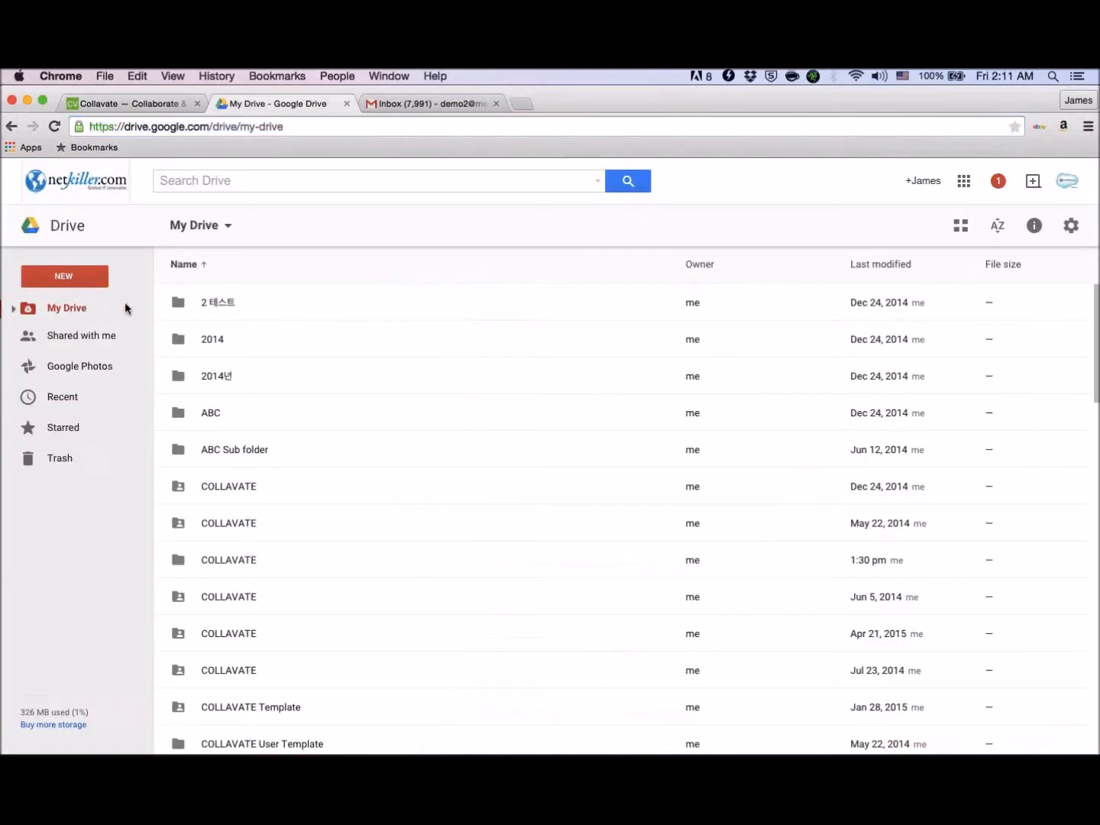
pyautogui.click(236, 320)
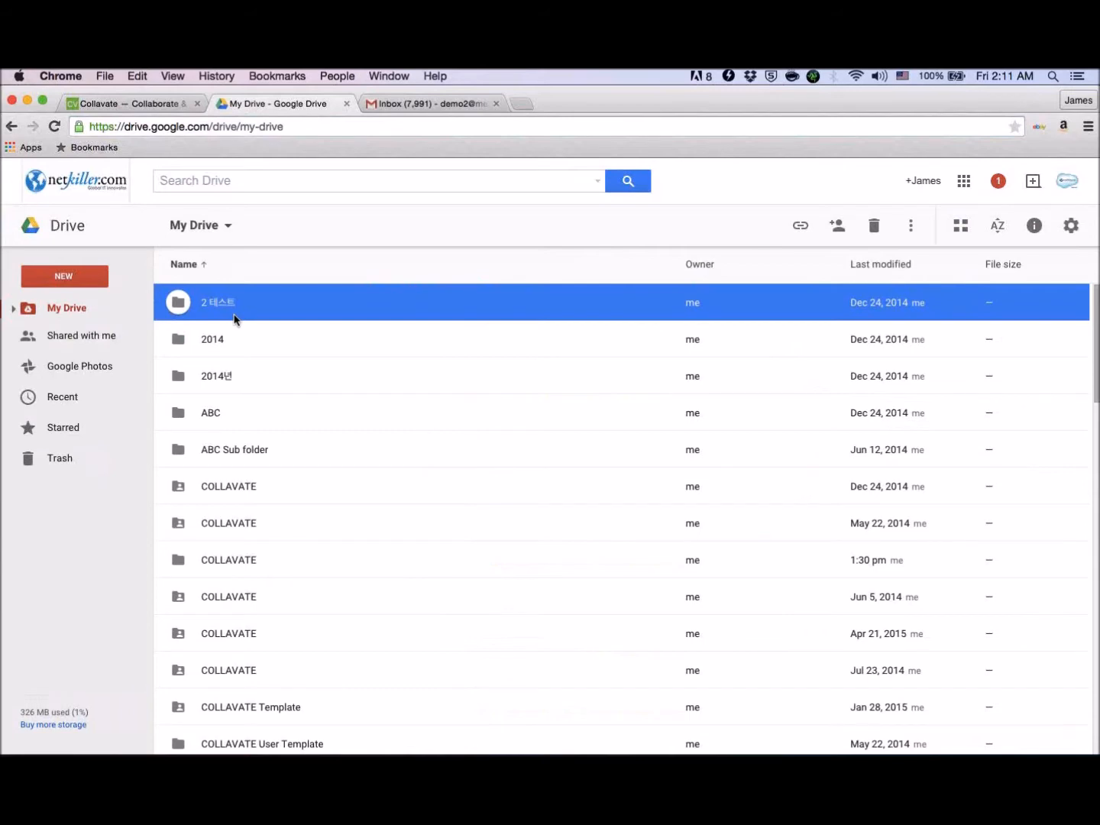
pyautogui.doubleClick(235, 318)
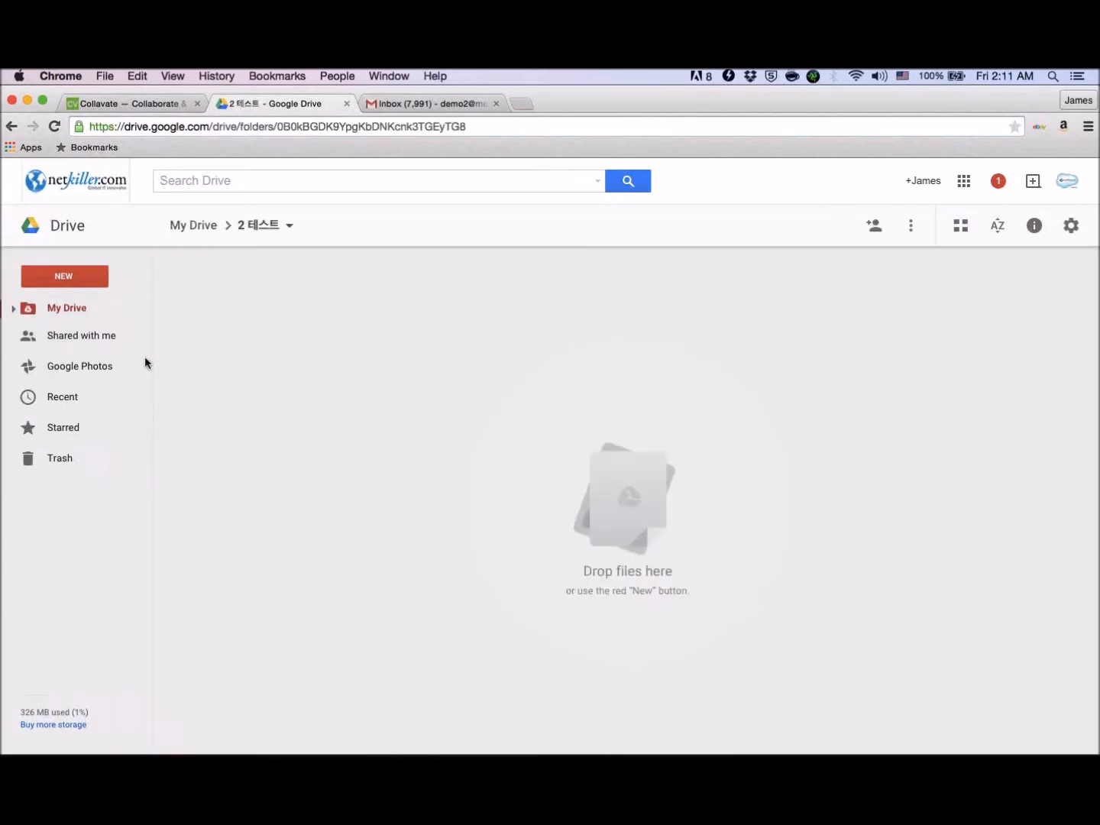
pyautogui.click(106, 340)
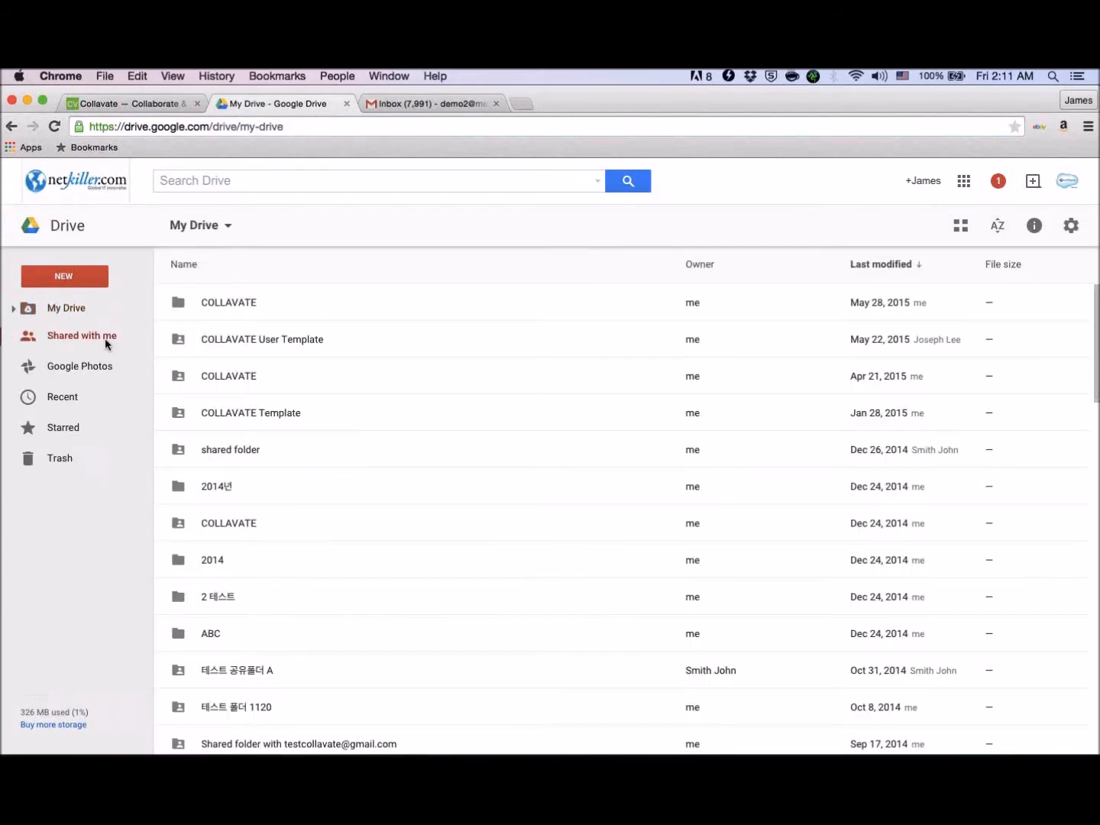
pyautogui.rightClick(233, 316)
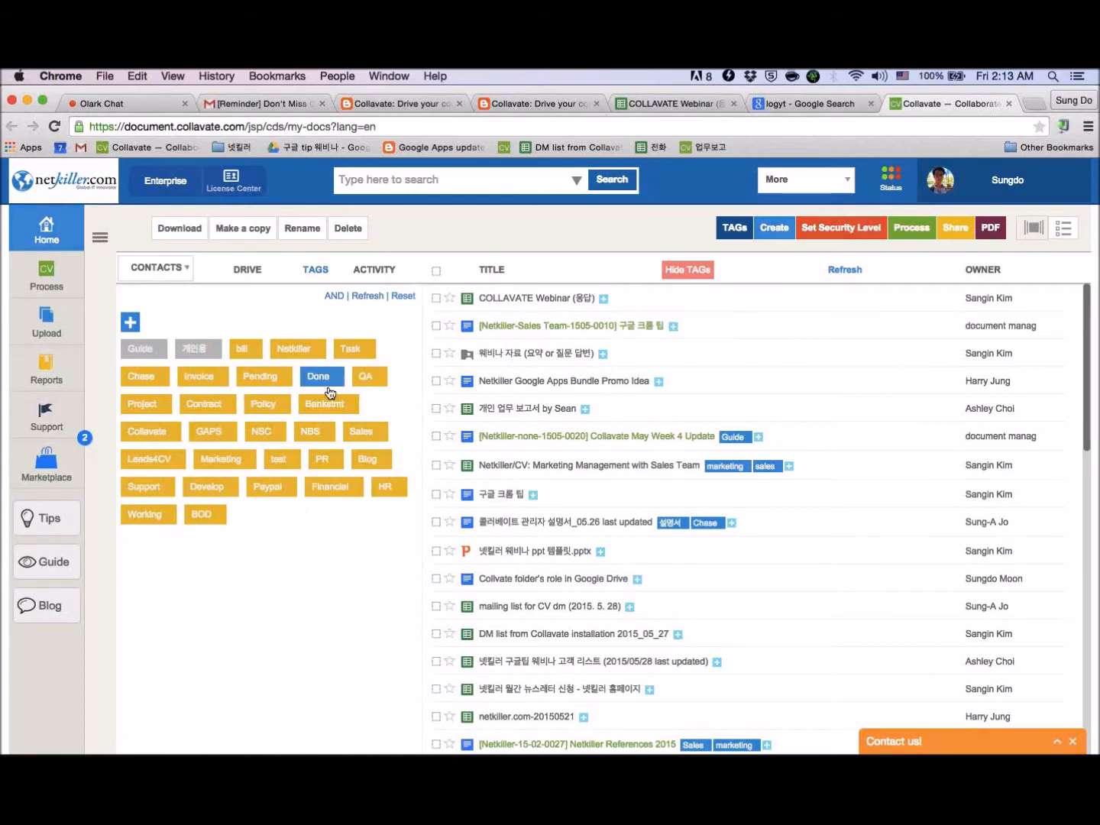
# - In Collavate, switch the tag filter condition to OR
pyautogui.click(334, 296)
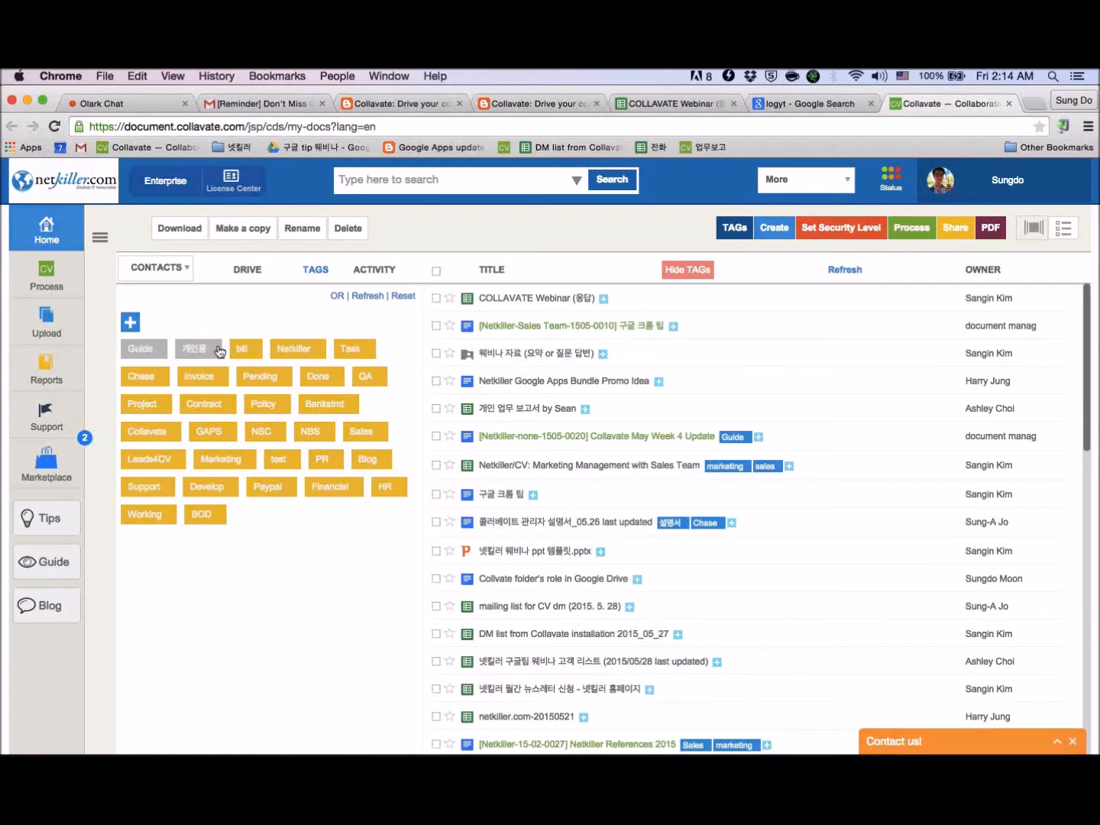
# - Review the service status dashboard down to its status legend and close it
pyautogui.click(891, 181)
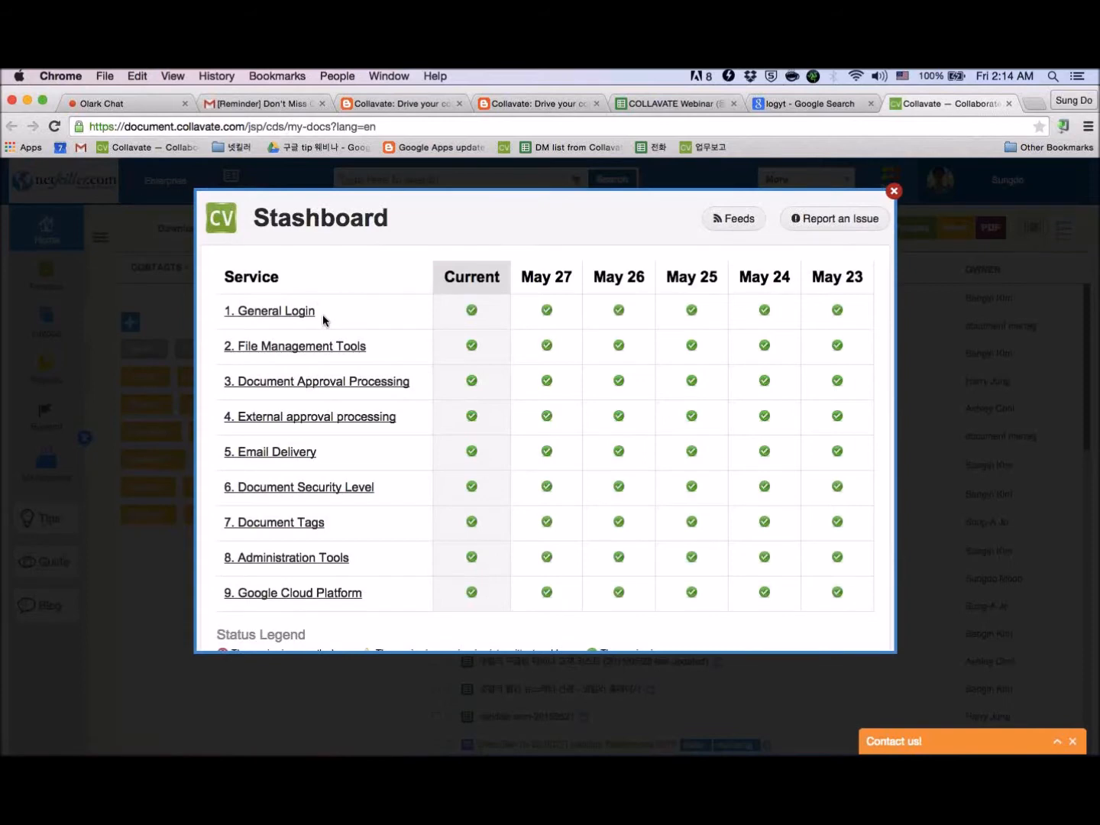
pyautogui.scroll(-3, 322, 314)
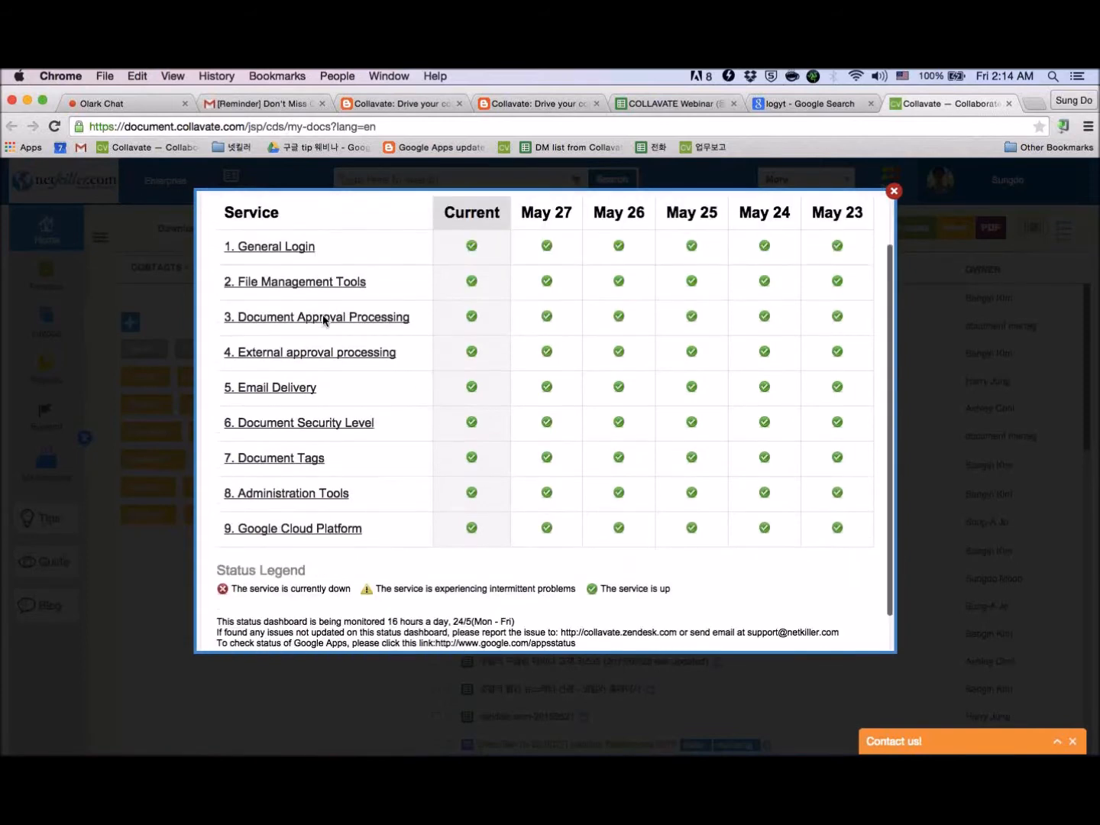
pyautogui.scroll(-1, 322, 313)
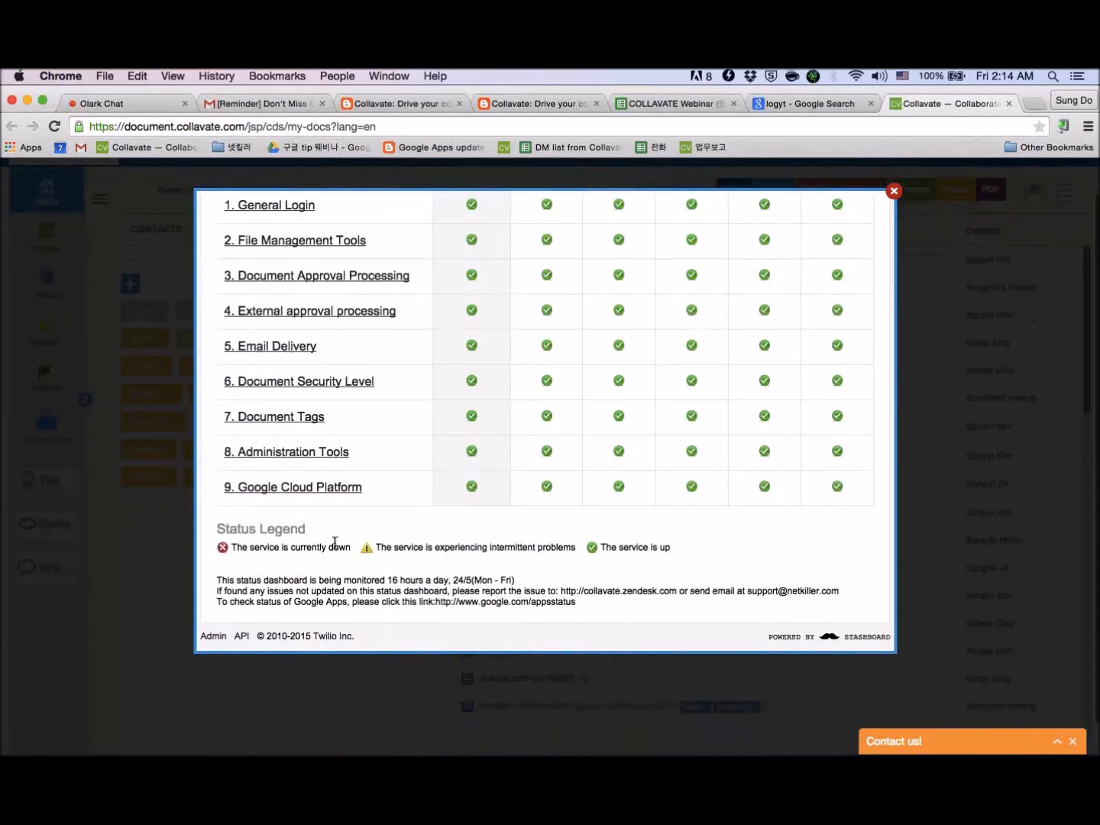
pyautogui.click(898, 183)
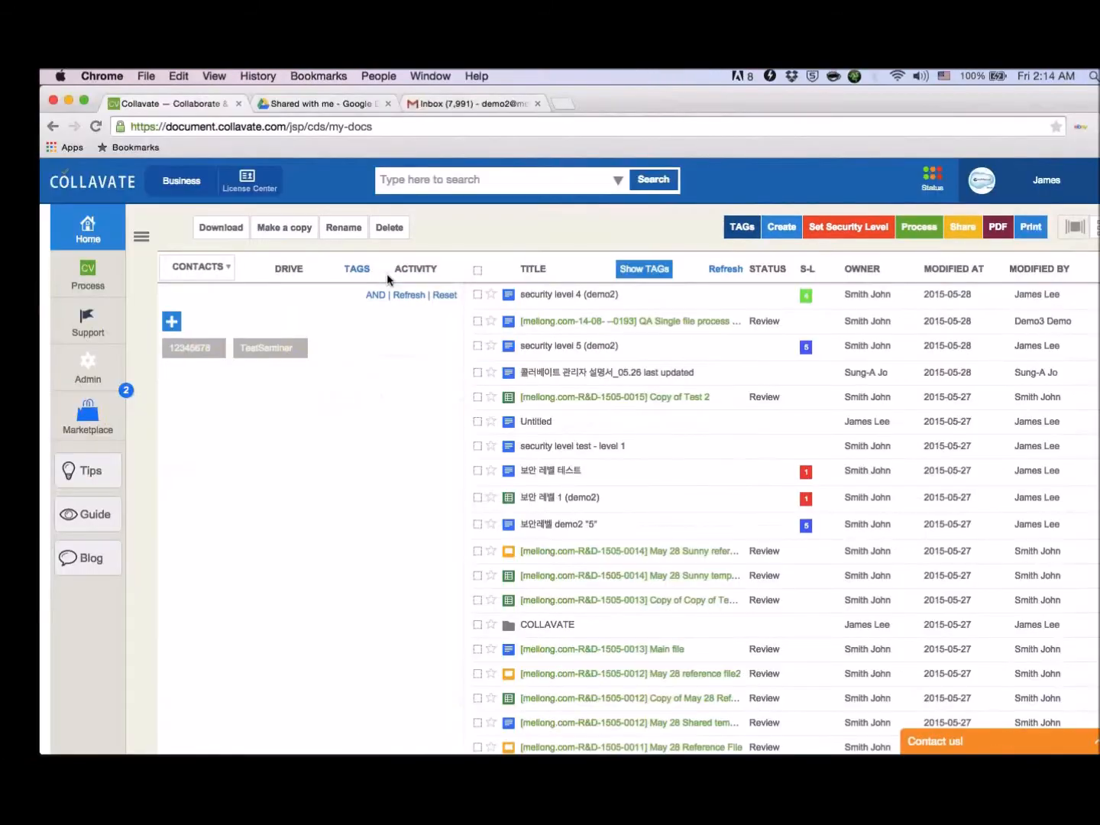
# - Switch to Google Drive and enter "ctag:" as the search text
pyautogui.click(314, 103)
pyautogui.click(255, 181)
pyautogui.write('ctag:')
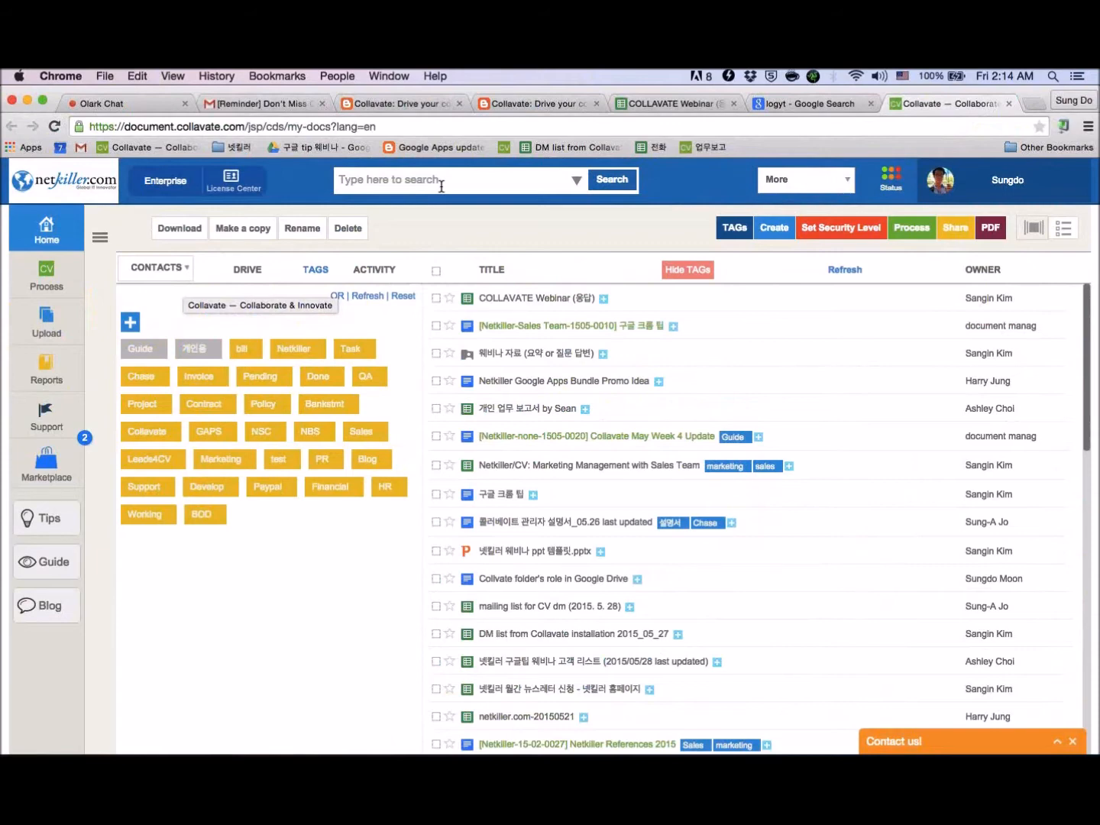
# - In Collavate, search the documents for "guide", look through the results, and filter the list by the Guide tag
pyautogui.click(441, 186)
pyautogui.write('guide')
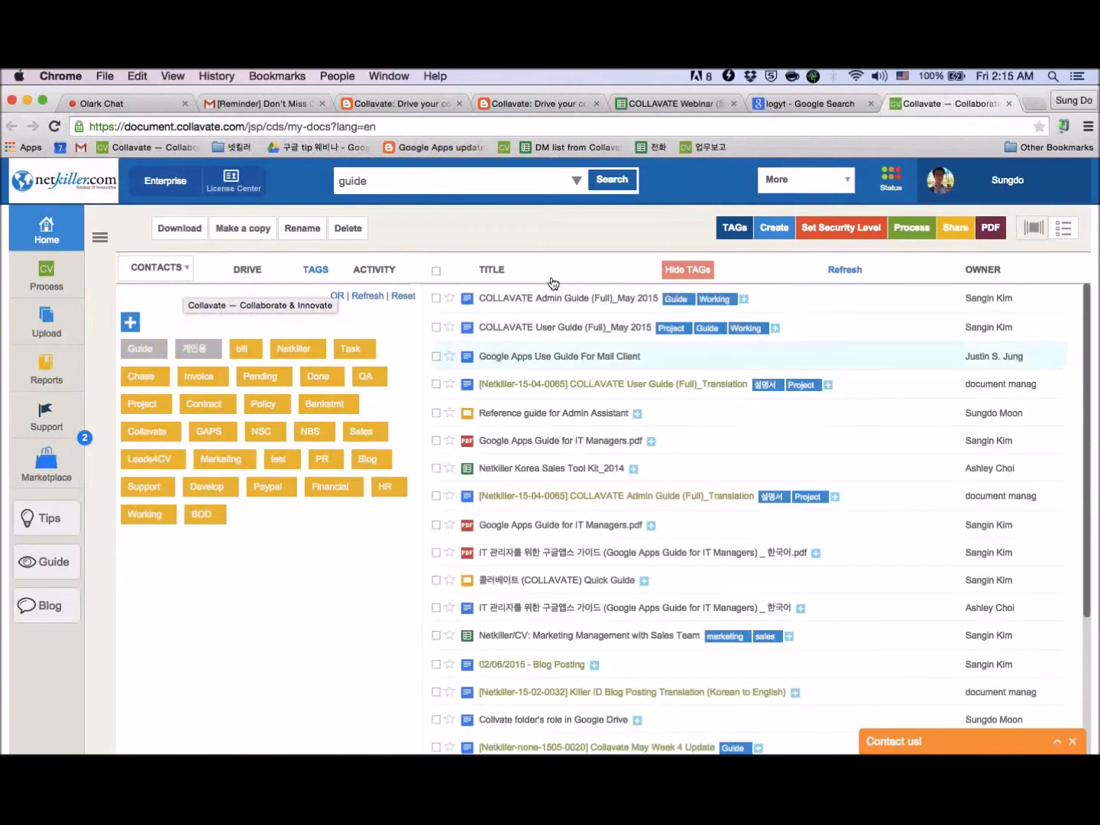
pyautogui.scroll(-4, 552, 283)
pyautogui.scroll(-4, 553, 283)
pyautogui.scroll(8, 553, 282)
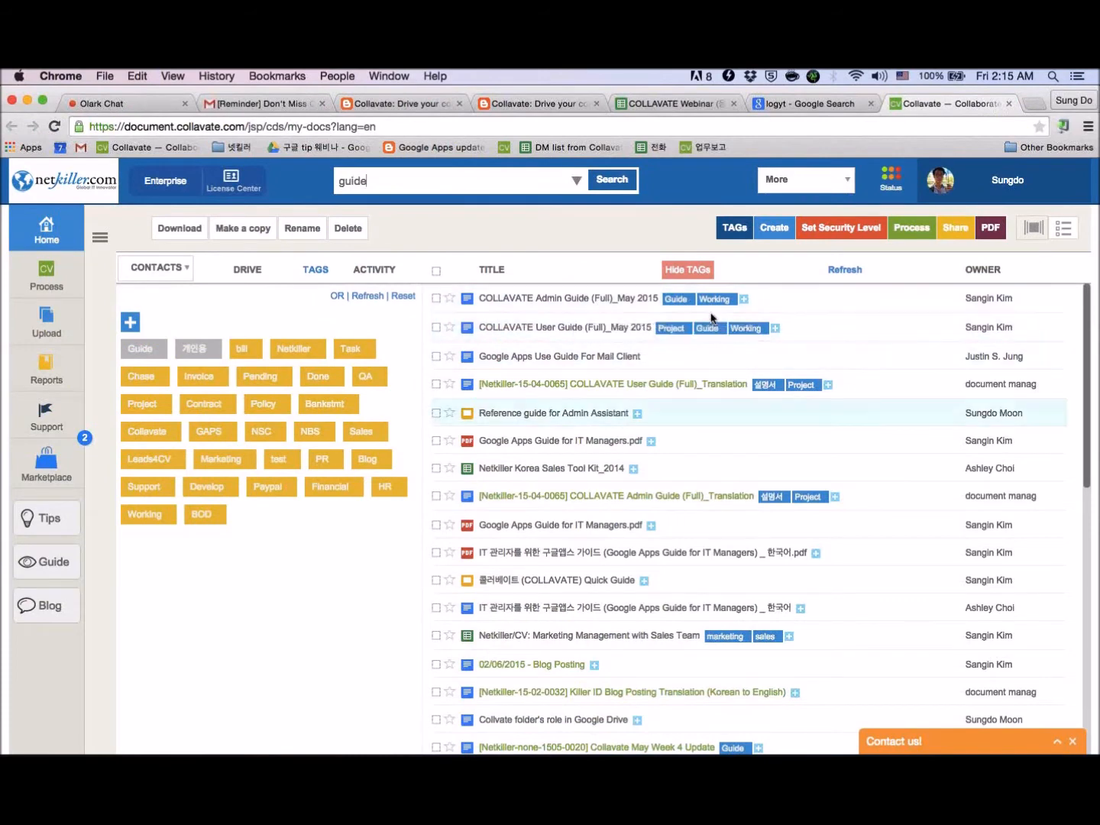
pyautogui.click(140, 363)
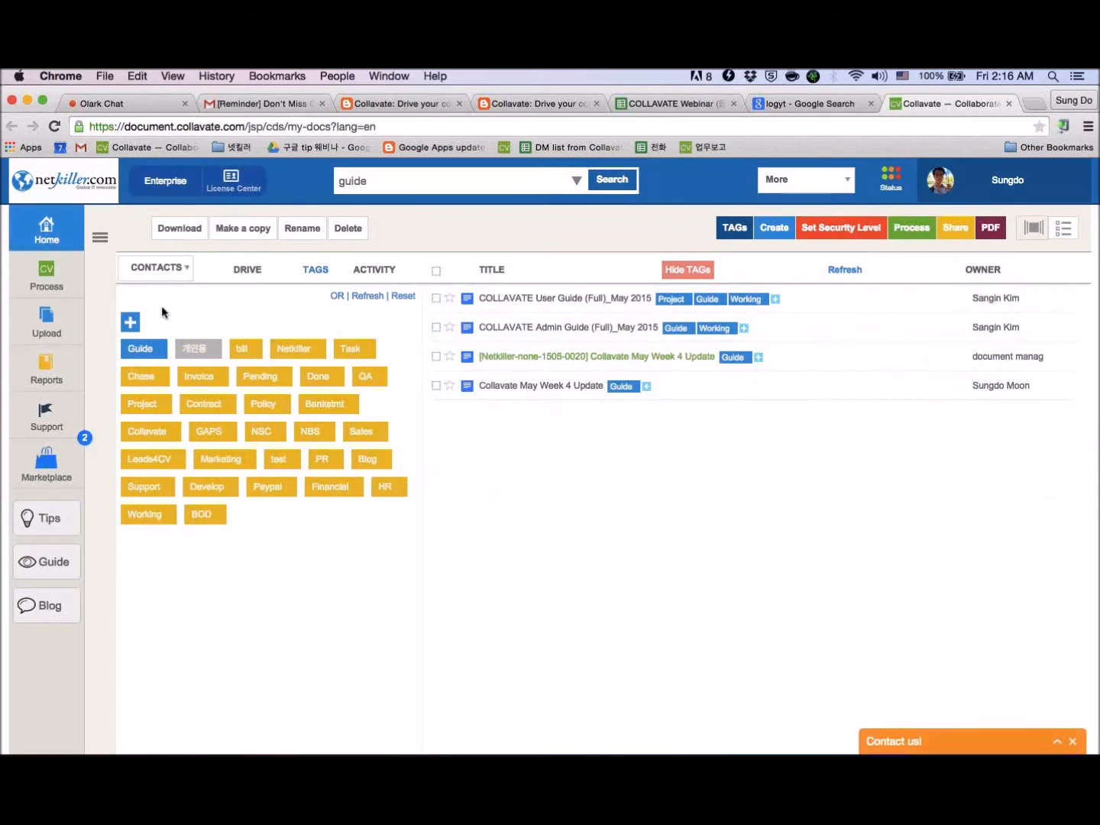
# - Create a new tag named WebinarTest
pyautogui.click(129, 325)
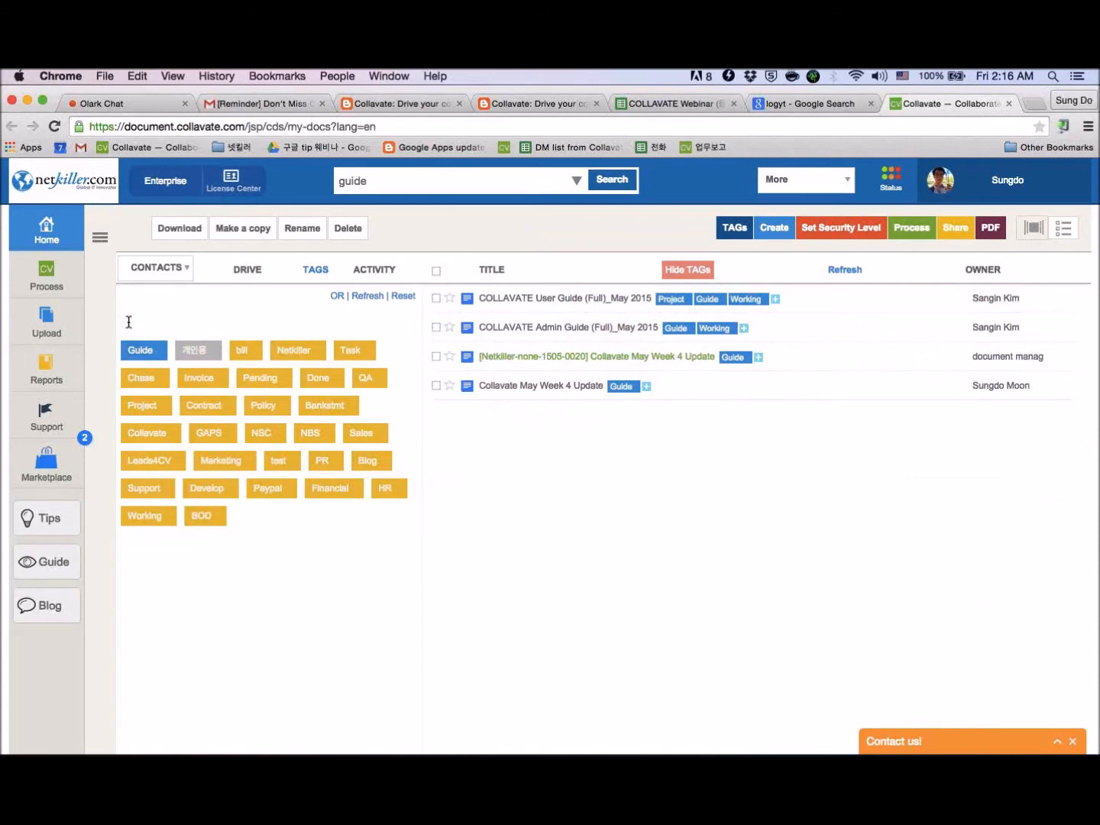
pyautogui.write('WebinarTest')
pyautogui.press('Return')
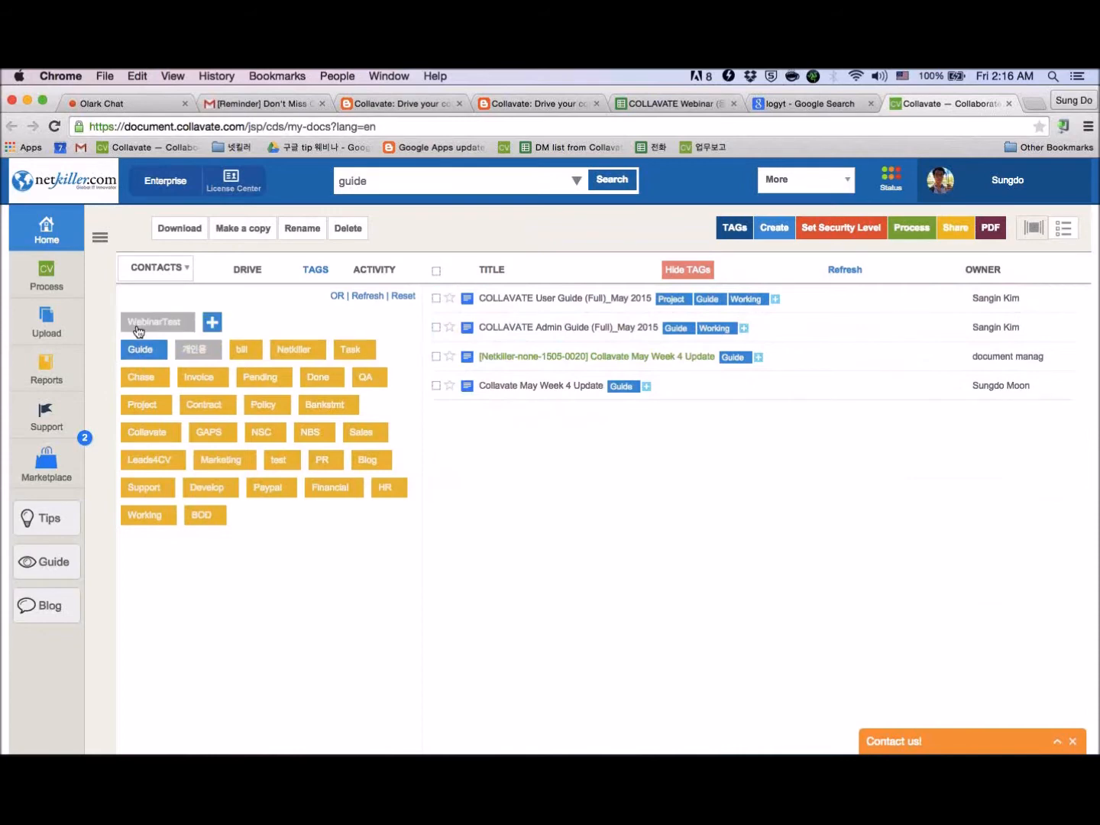
pyautogui.click(179, 327)
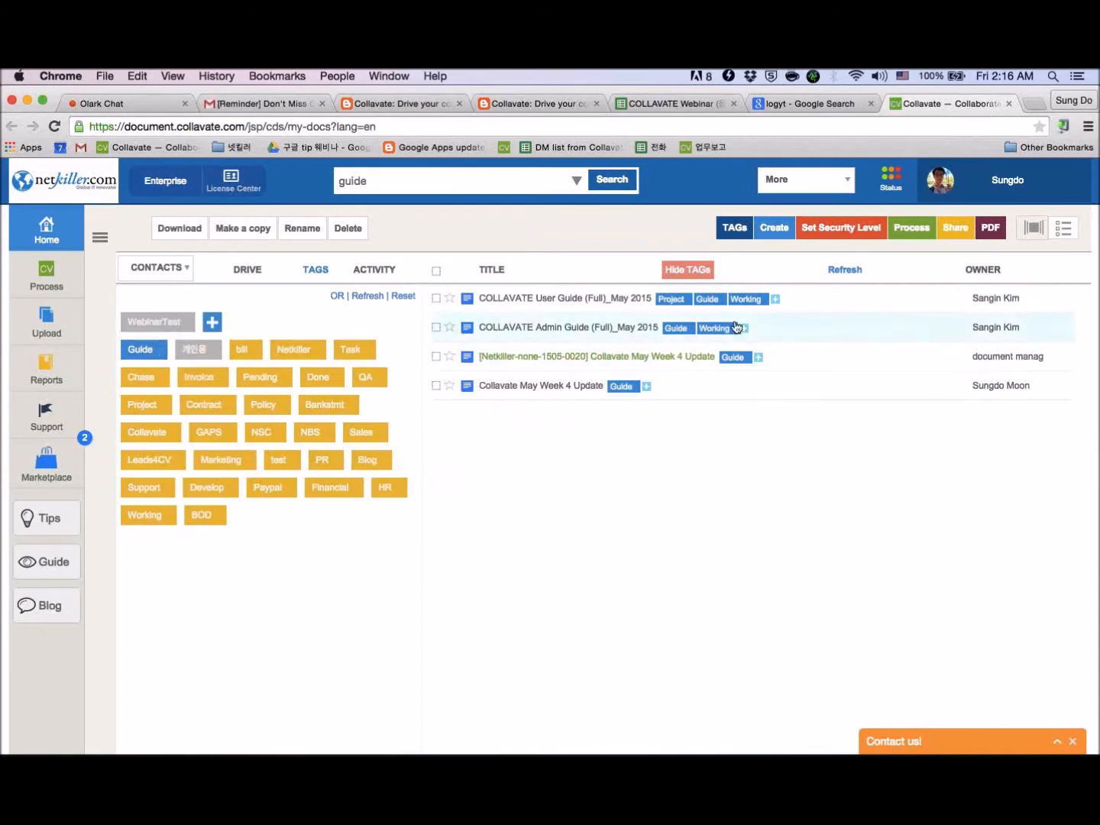
# - Select the COLLAVATE User Guide (Full)_May 2015 file and review its applied and available tags
pyautogui.click(739, 230)
pyautogui.click(738, 230)
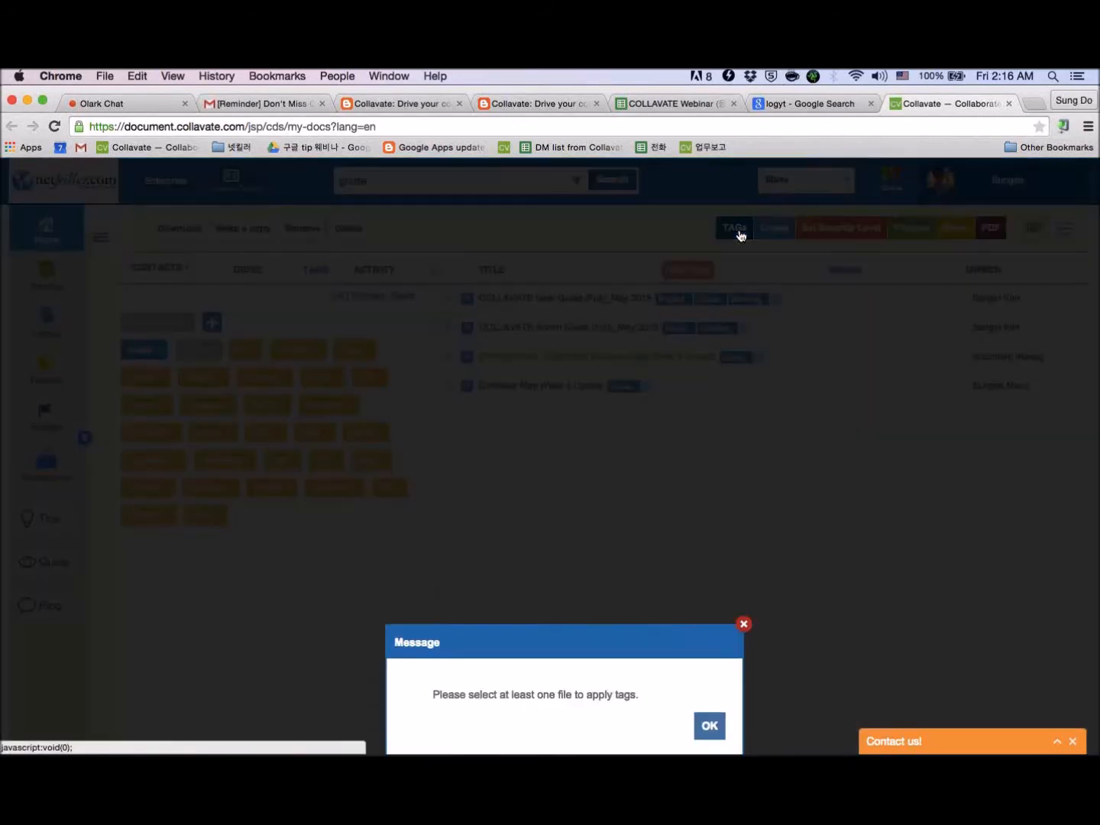
pyautogui.click(738, 359)
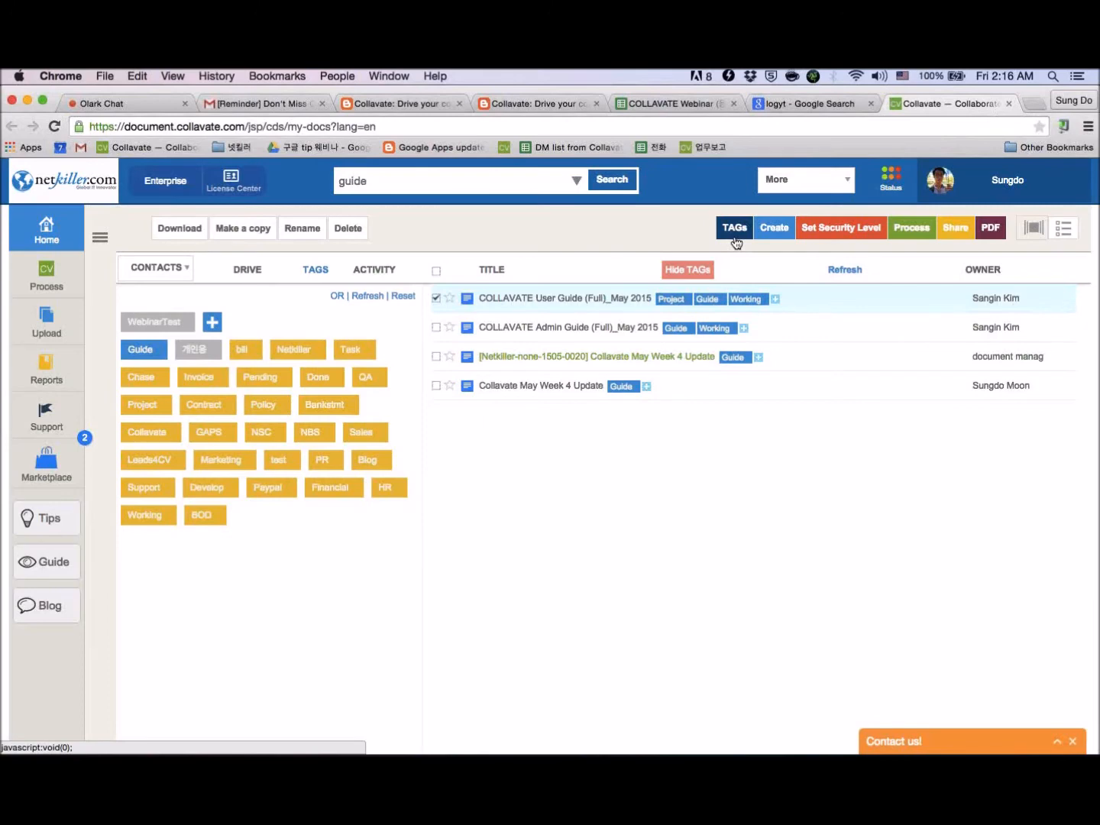
pyautogui.click(735, 240)
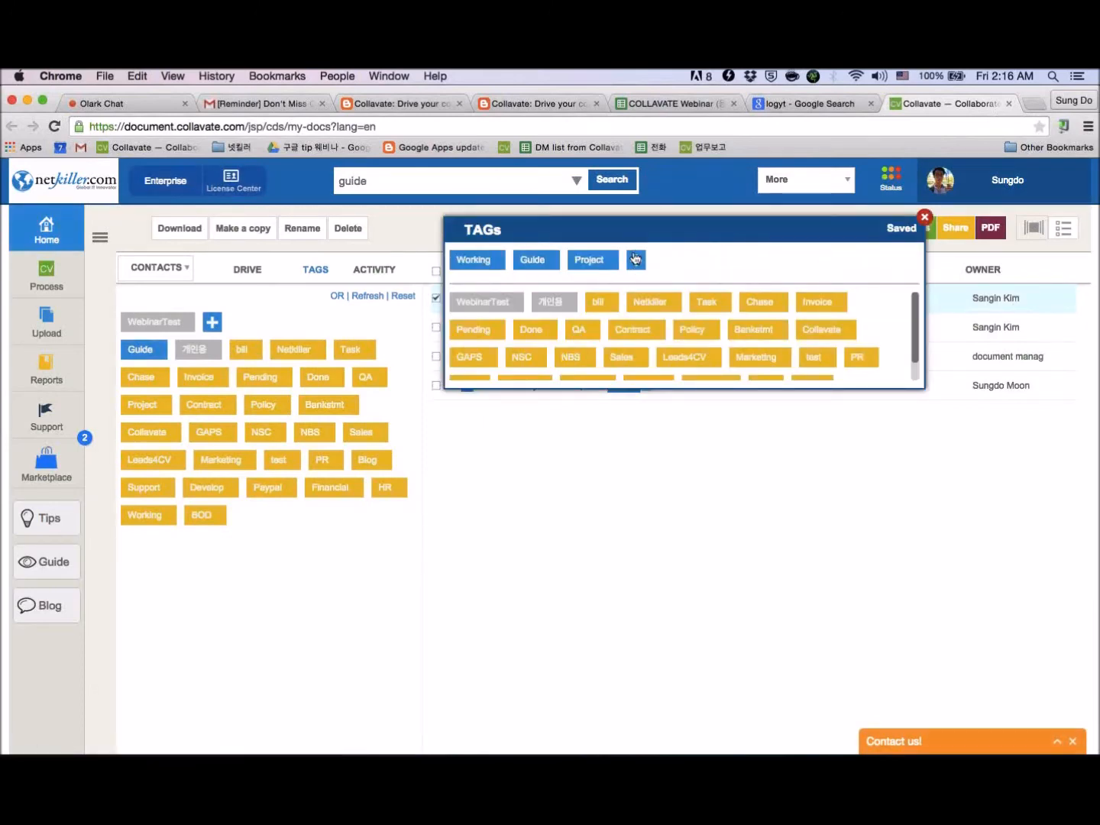
pyautogui.click(925, 217)
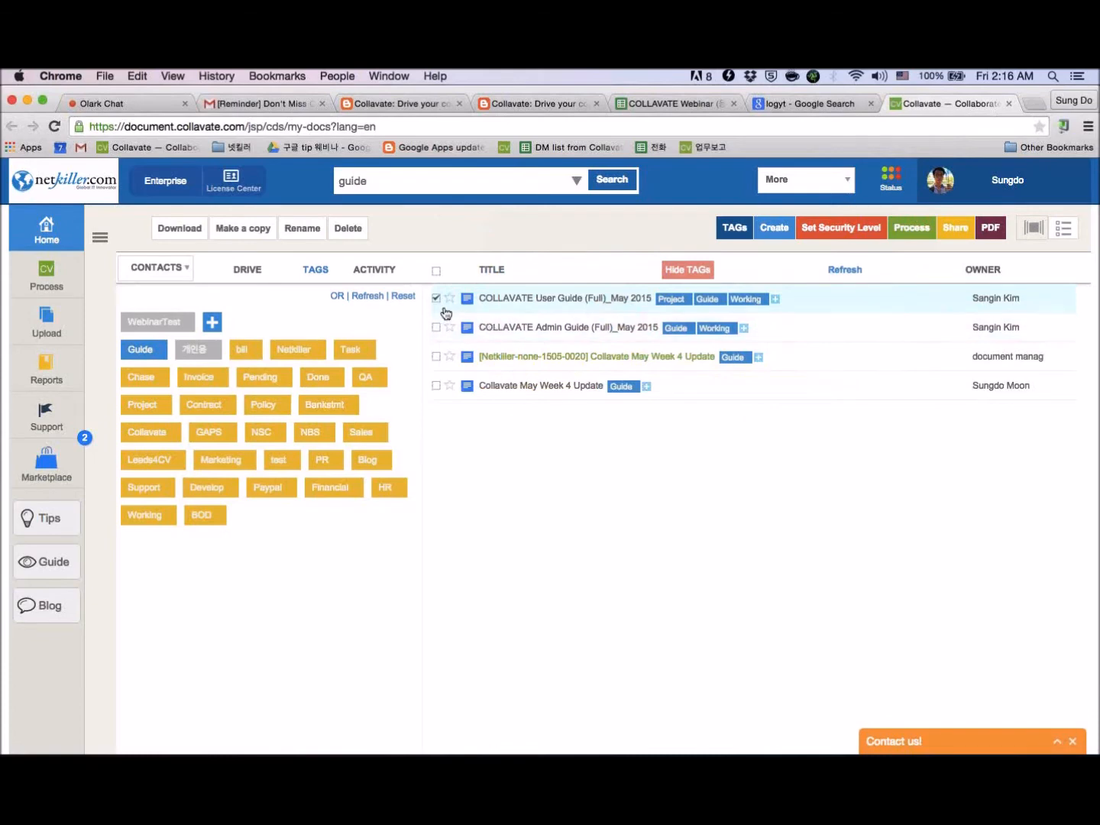
pyautogui.click(734, 229)
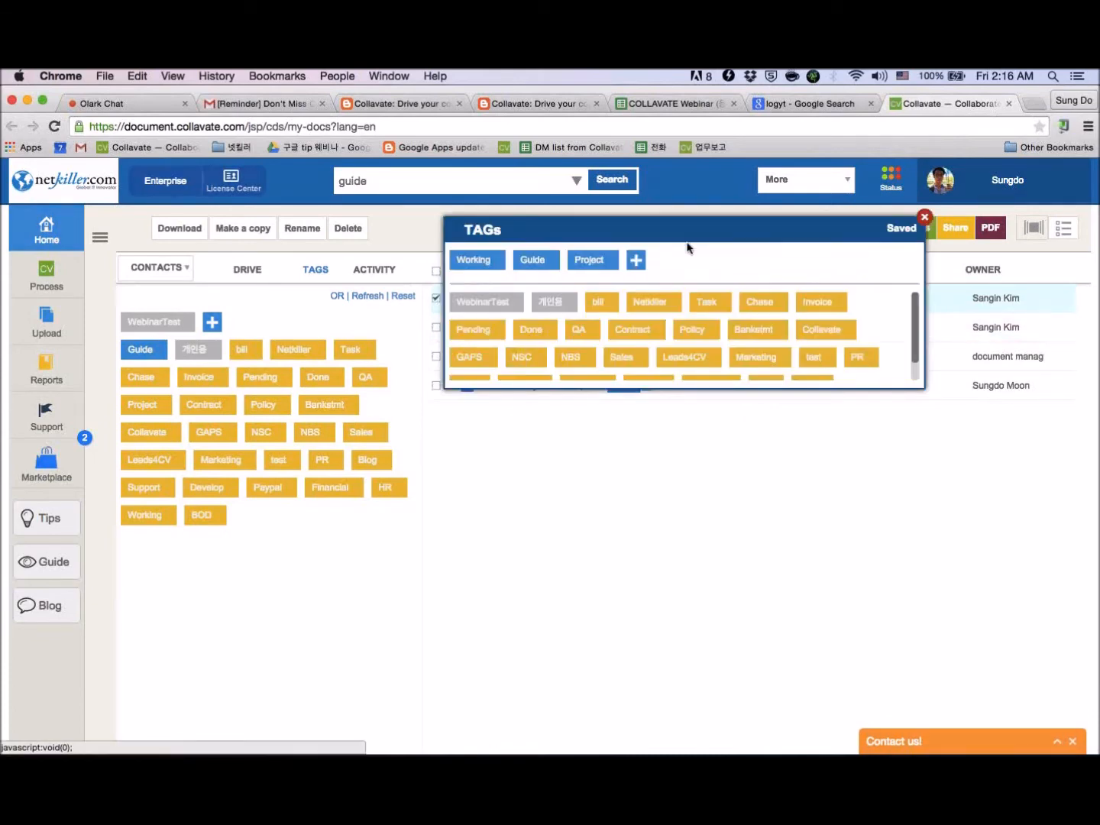
pyautogui.scroll(-2, 561, 299)
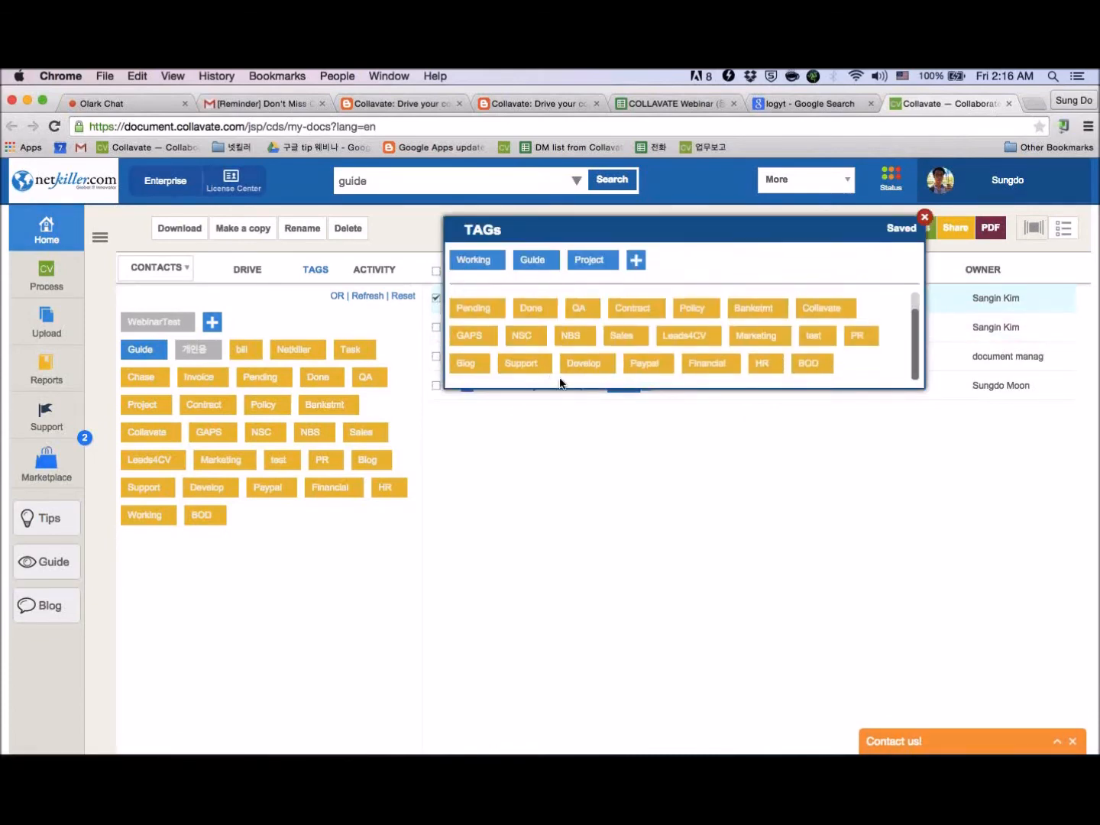
pyautogui.scroll(2, 556, 380)
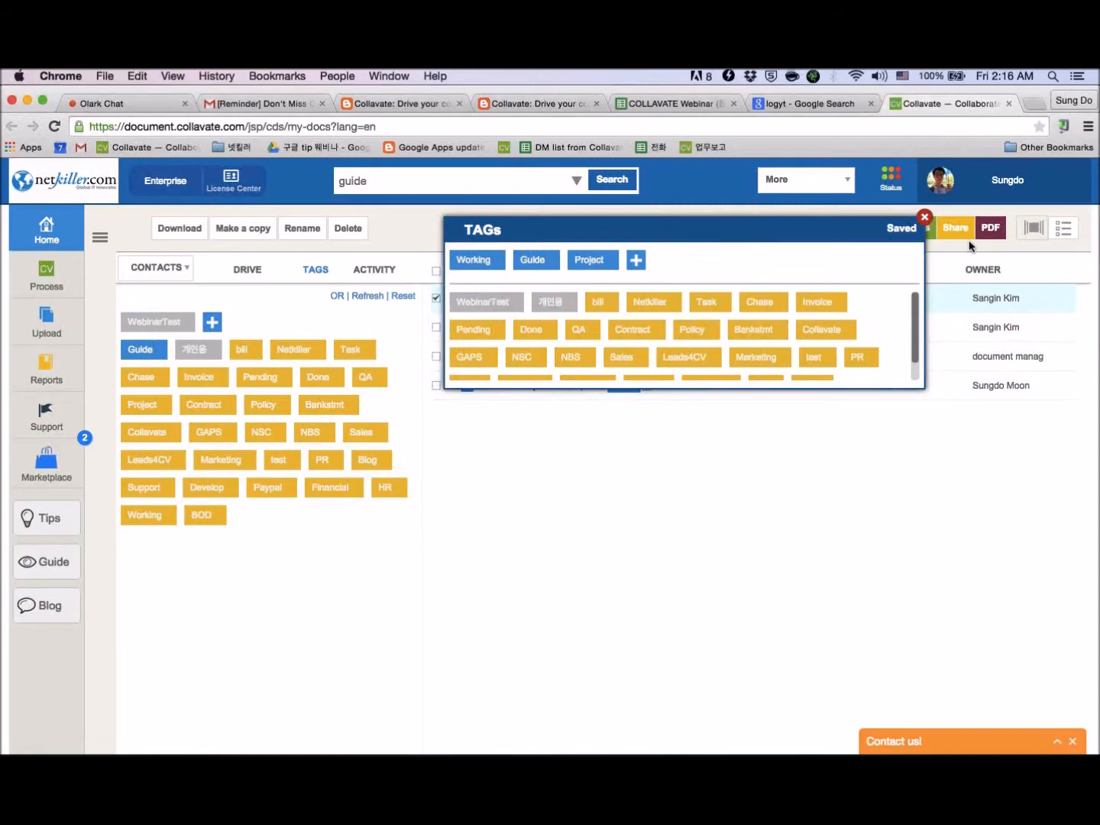
pyautogui.click(924, 216)
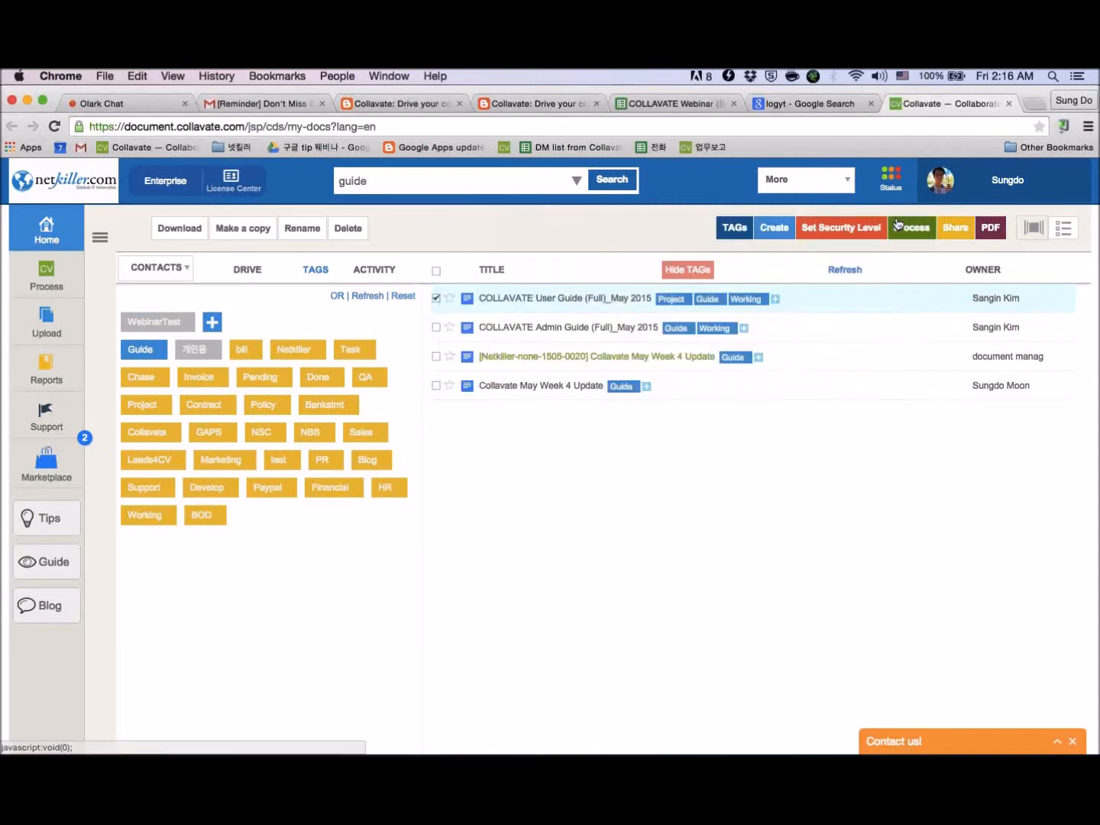
# - Delete the WebinarTest tag
pyautogui.click(187, 324)
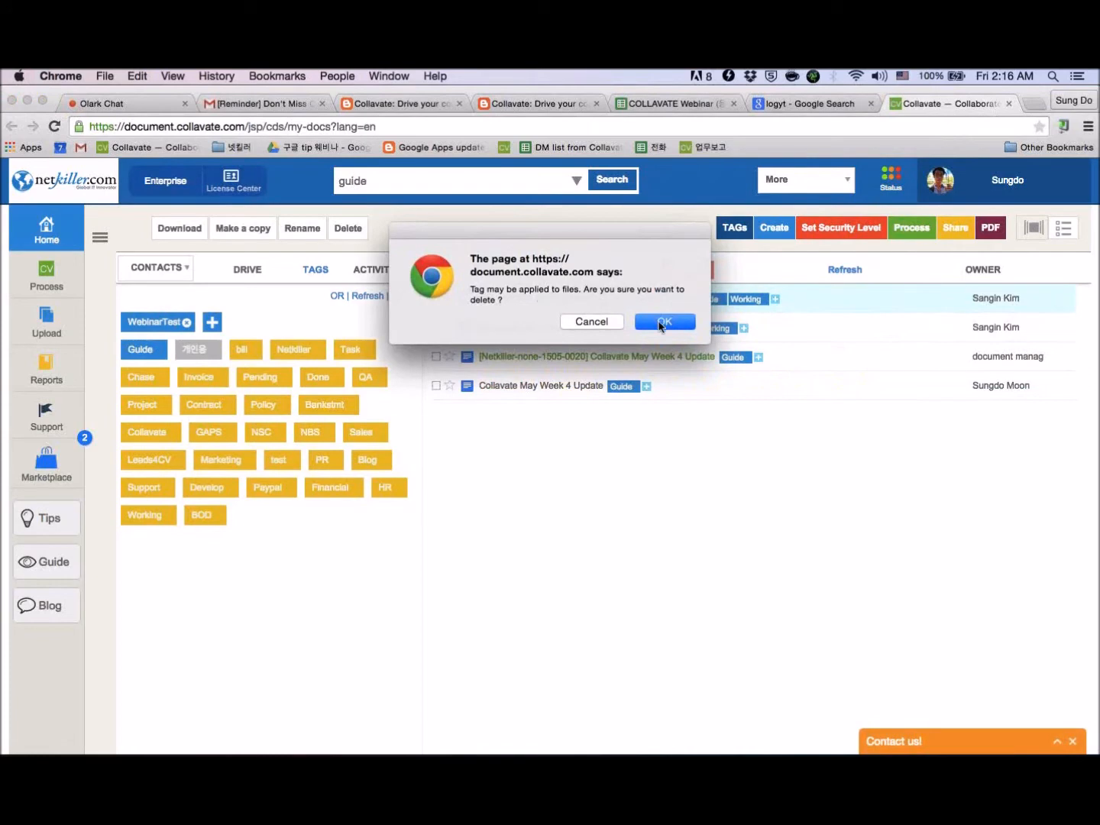
pyautogui.click(661, 325)
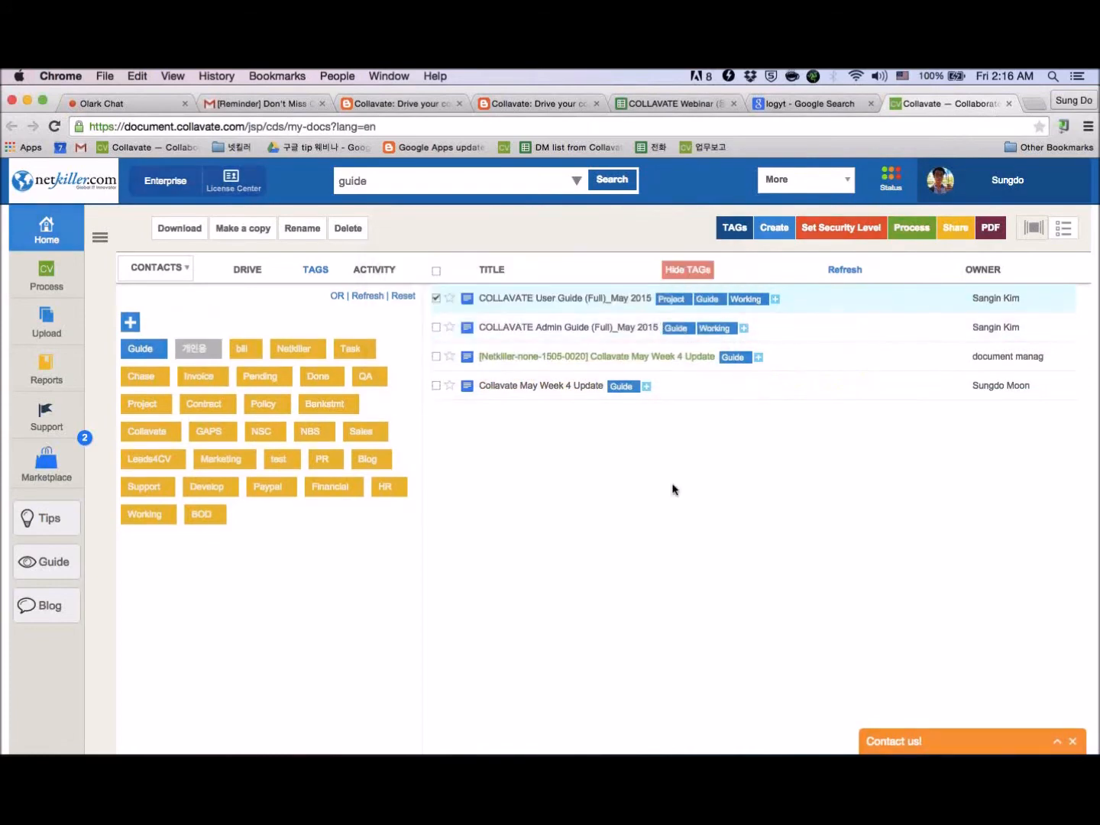
# - Switch to Google Drive and view the item types available for creating a new file
pyautogui.hotkey('ctrl', 'Right')
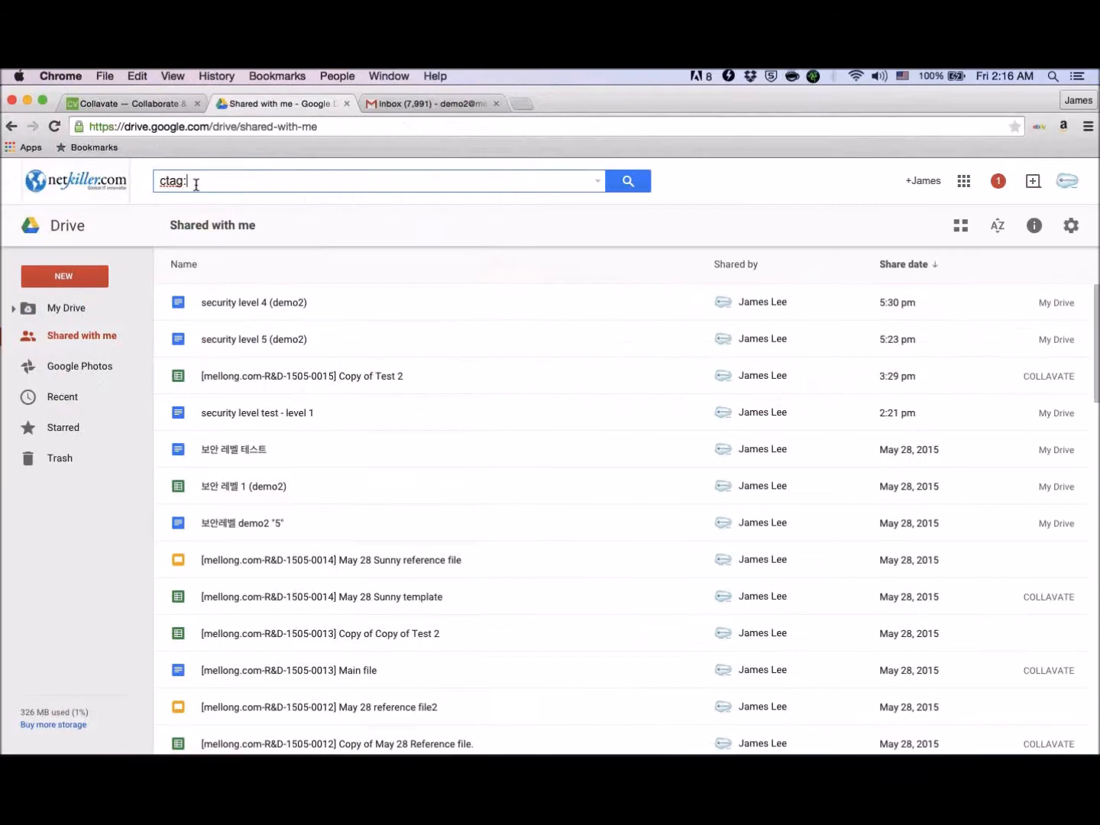
pyautogui.click(131, 104)
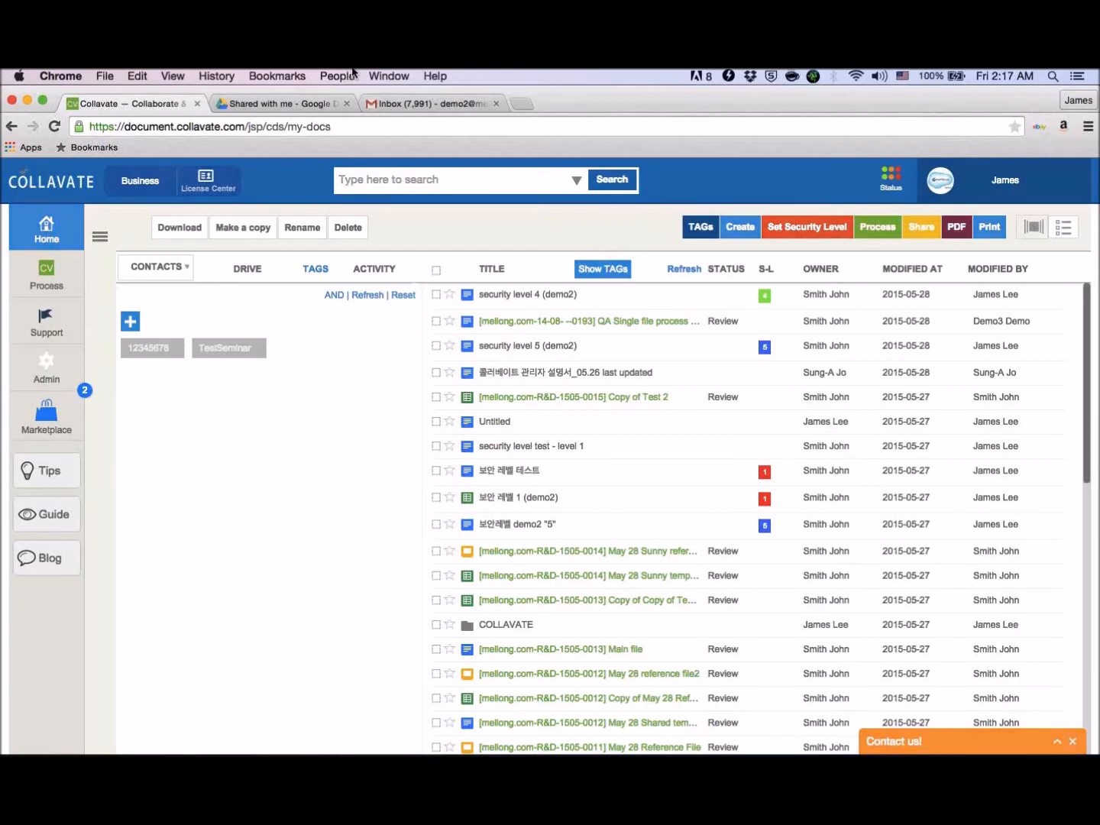
pyautogui.click(288, 99)
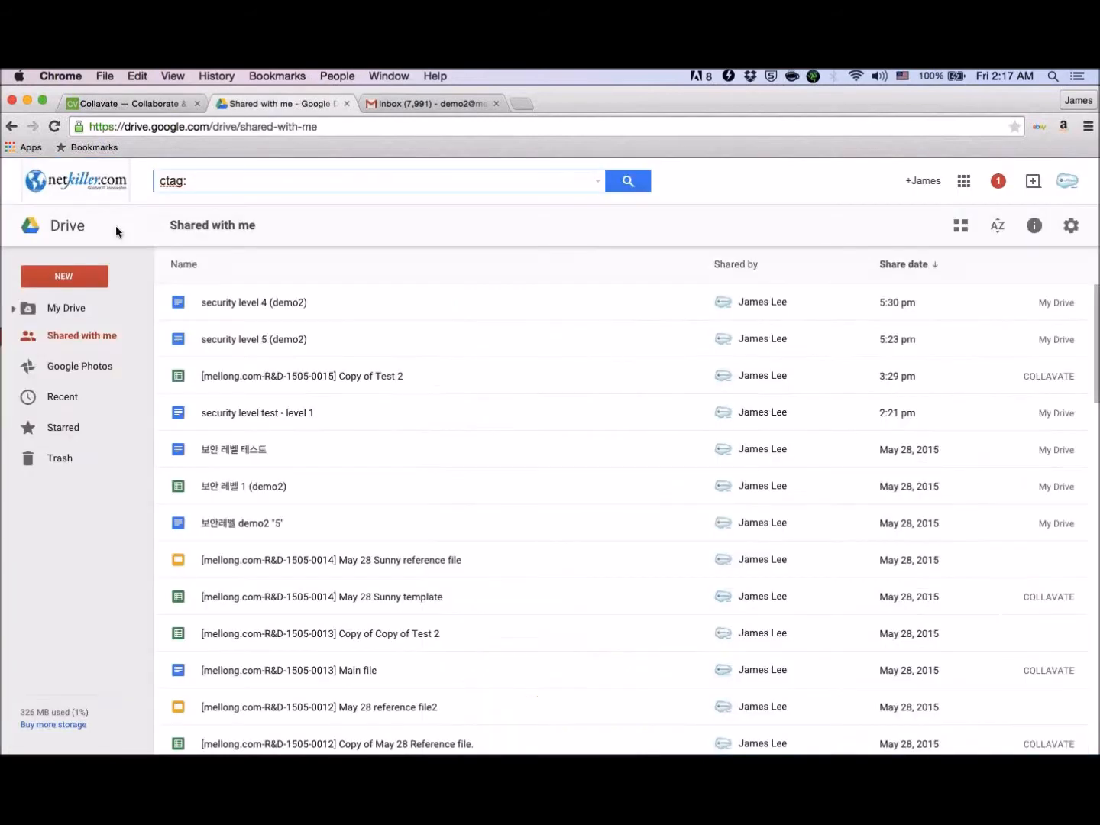
pyautogui.click(65, 276)
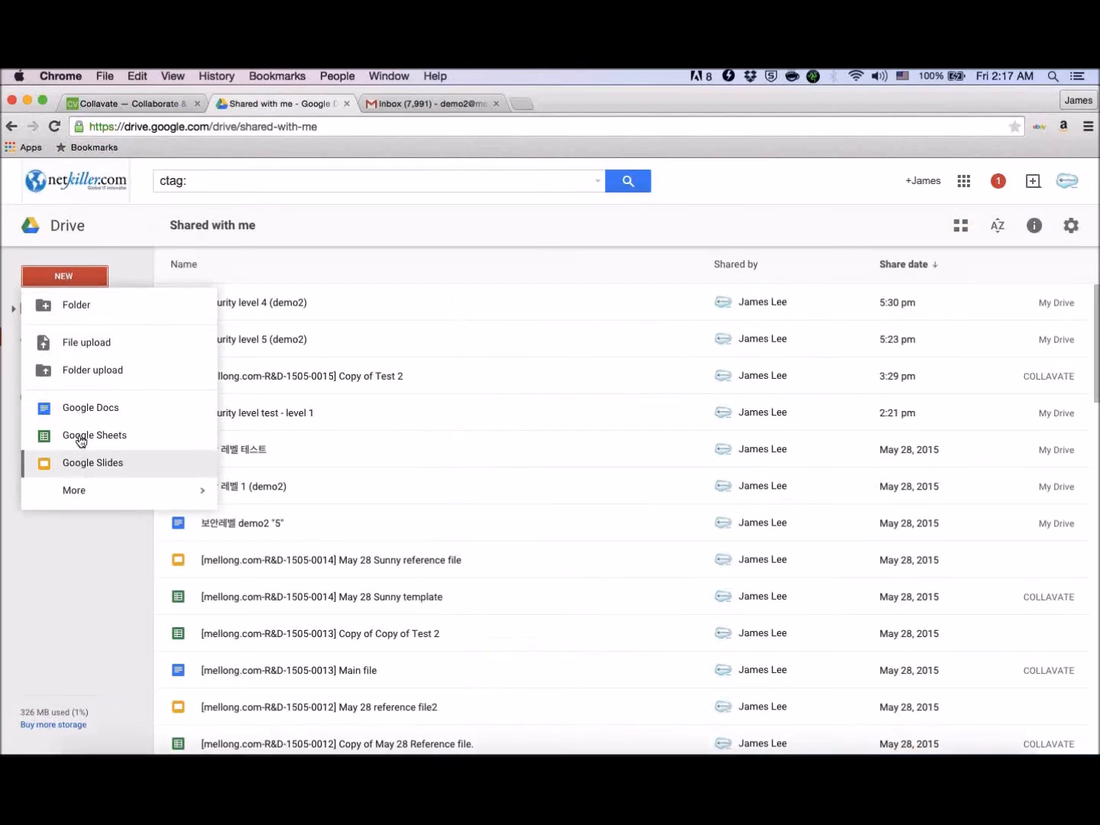
# - Return to Collavate and create a new blank document
pyautogui.click(139, 102)
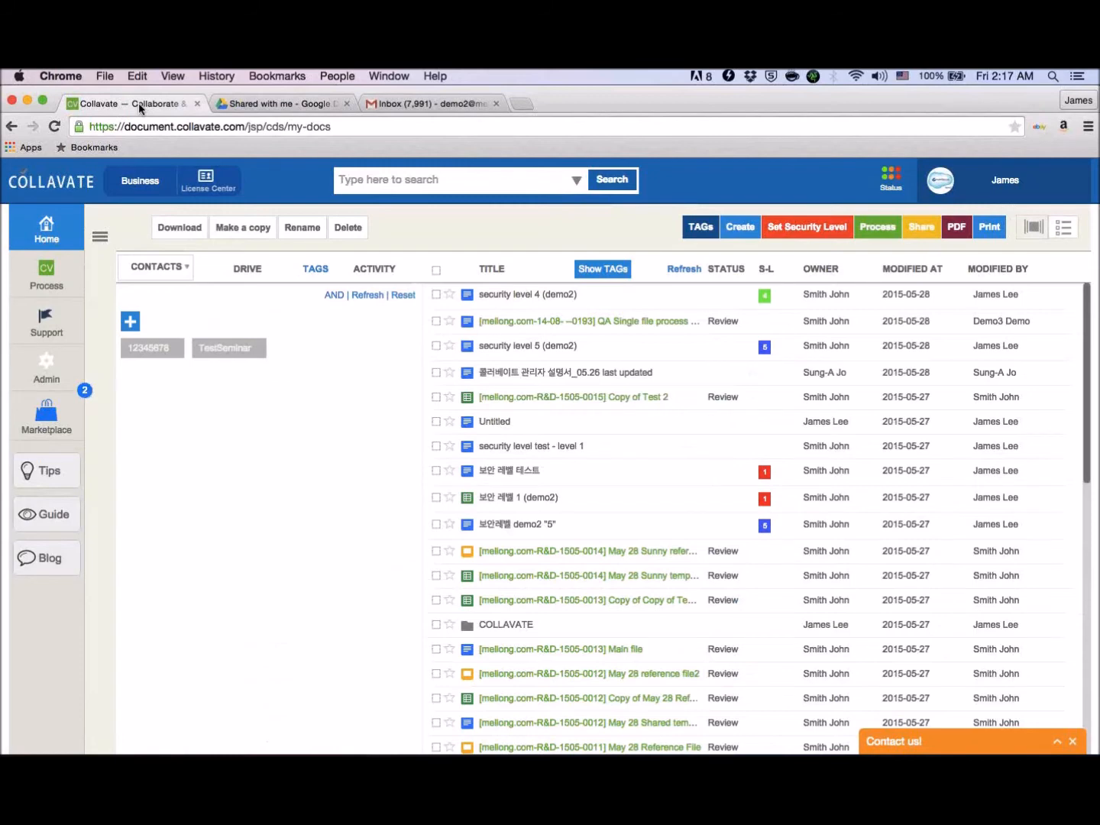
pyautogui.click(738, 240)
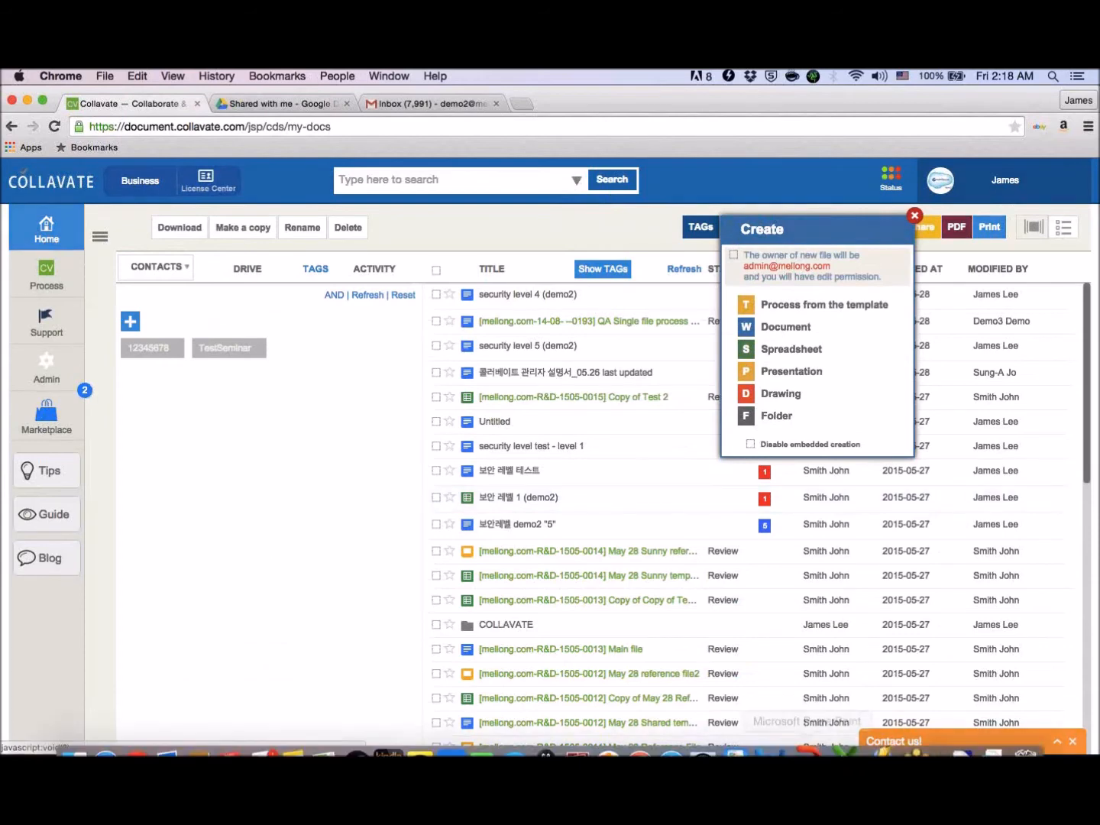
pyautogui.moveTo(834, 735)
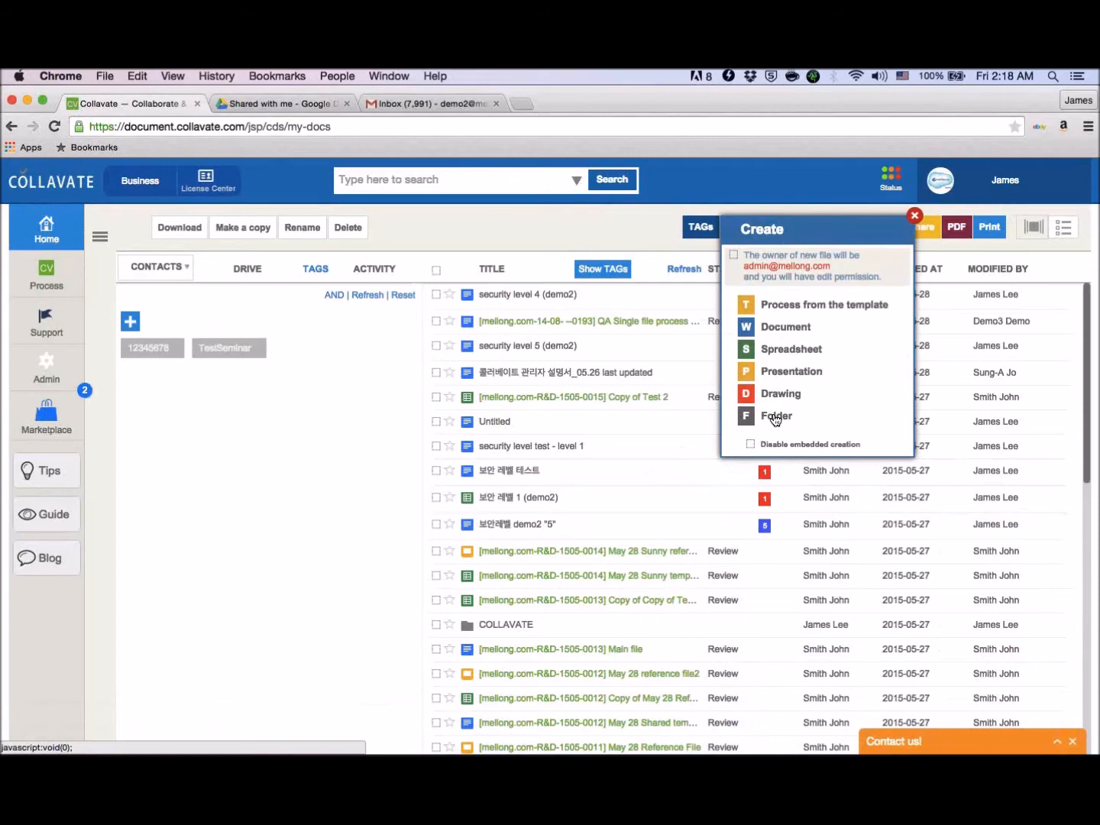
pyautogui.click(783, 327)
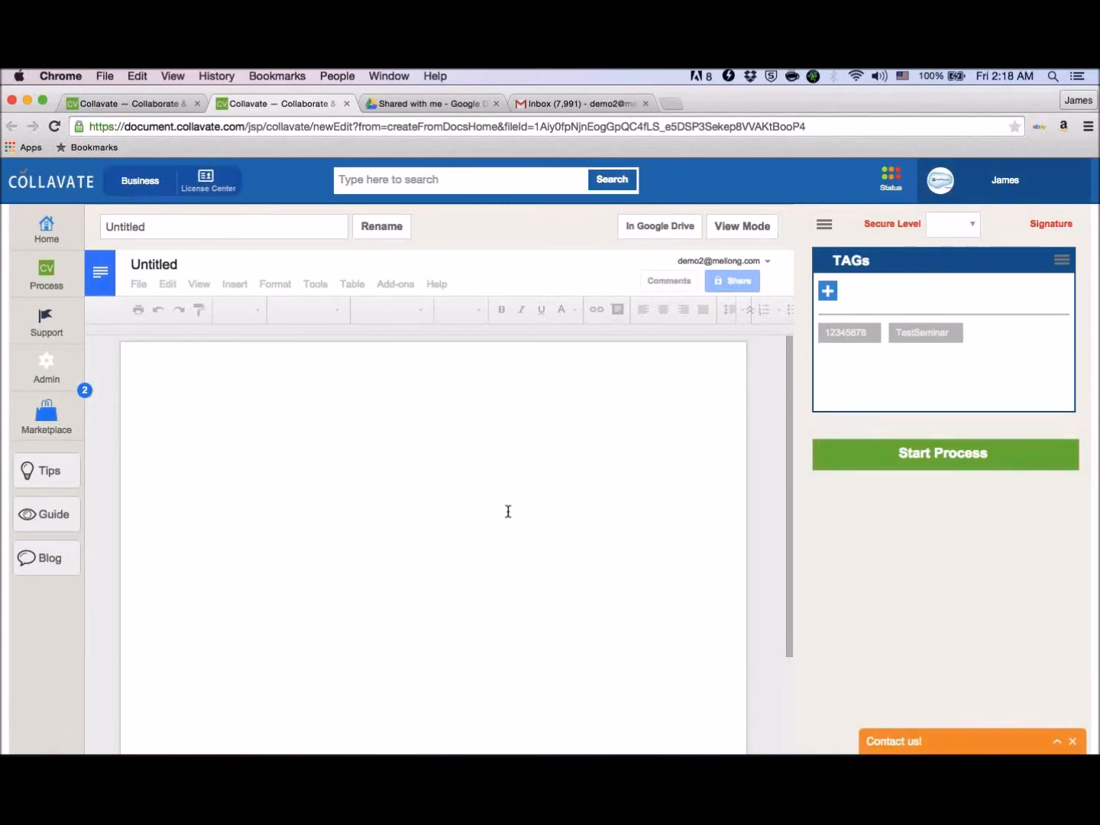
# - Rename the new untitled document to "Webinar Test Doc"
pyautogui.click(302, 413)
pyautogui.click(358, 562)
pyautogui.moveTo(359, 561); pyautogui.dragTo(307, 563)
pyautogui.write('WEb')
pyautogui.press('BackSpace')
pyautogui.press('BackSpace')
pyautogui.write('ebinar ')
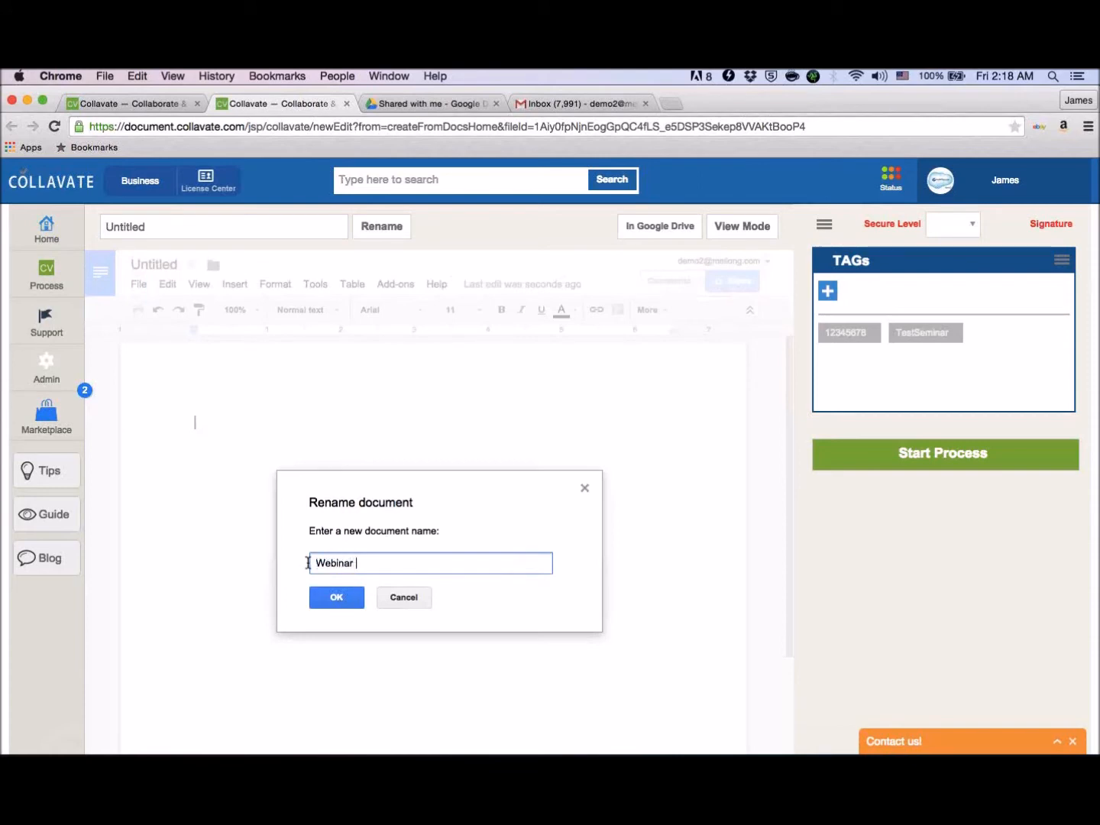
pyautogui.write('Test Doc')
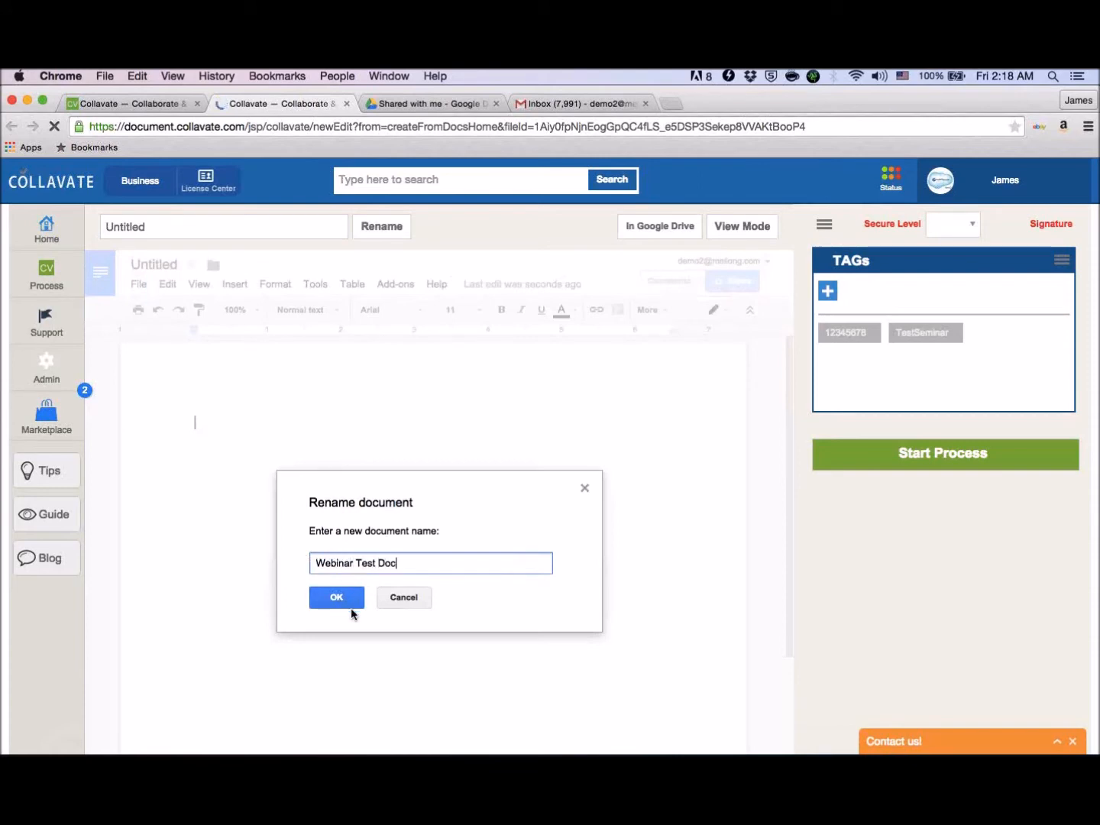
pyautogui.click(347, 603)
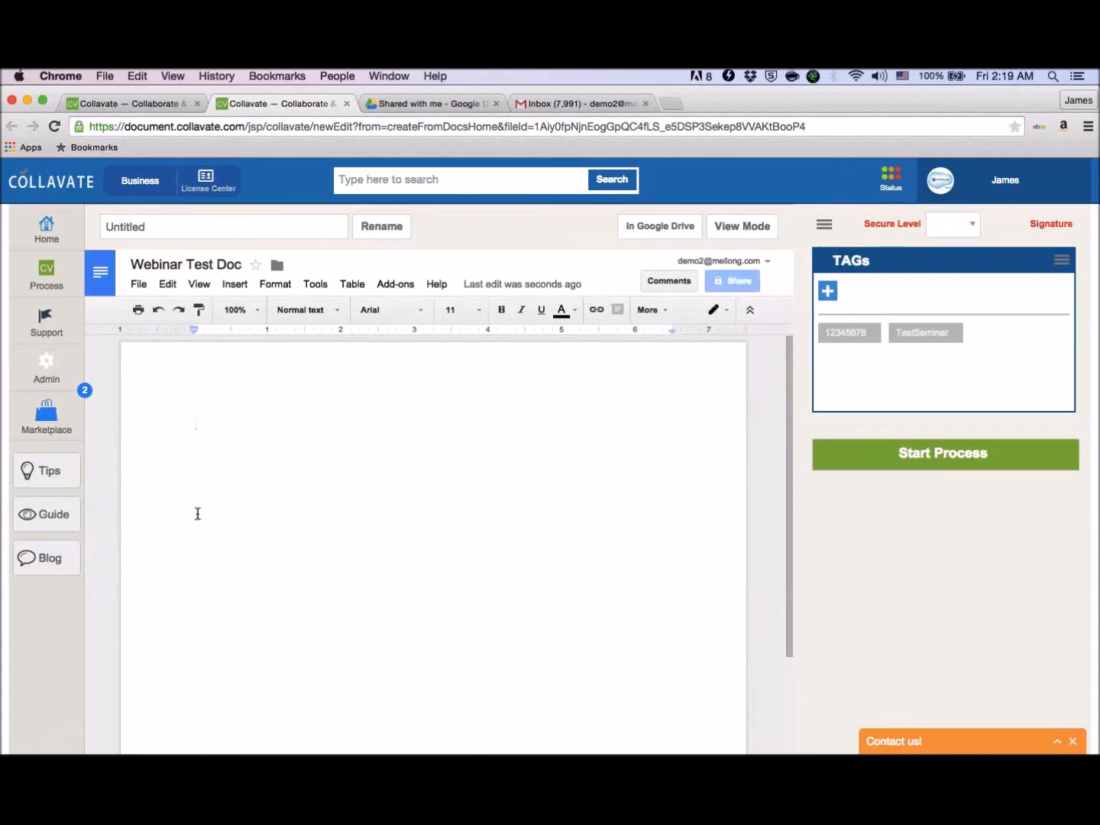
# - Write "Contents filled out." as the document's body text, correcting the spelling mistakes
pyautogui.doubleClick(231, 463)
pyautogui.click(247, 449)
pyautogui.write('Contetns fi')
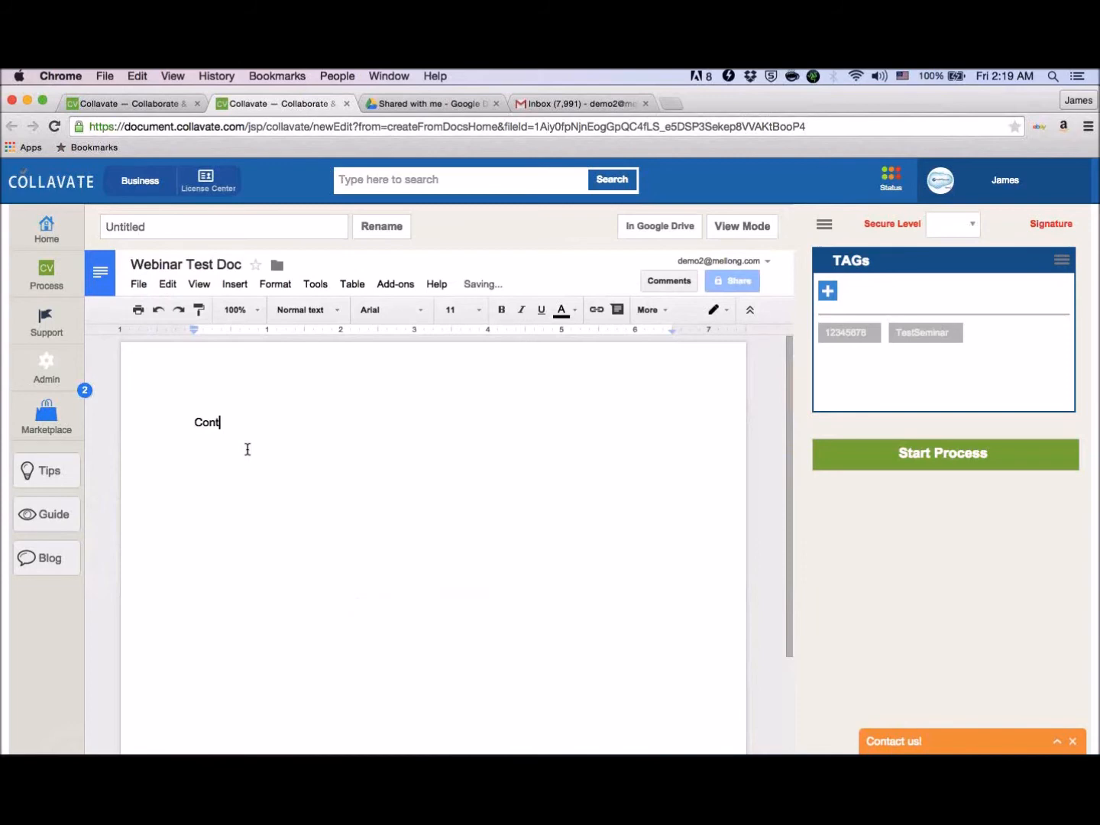
pyautogui.press('BackSpace')
pyautogui.press('BackSpace')
pyautogui.press('BackSpace')
pyautogui.press('BackSpace')
pyautogui.press('BackSpace')
pyautogui.write('nts filld out.')
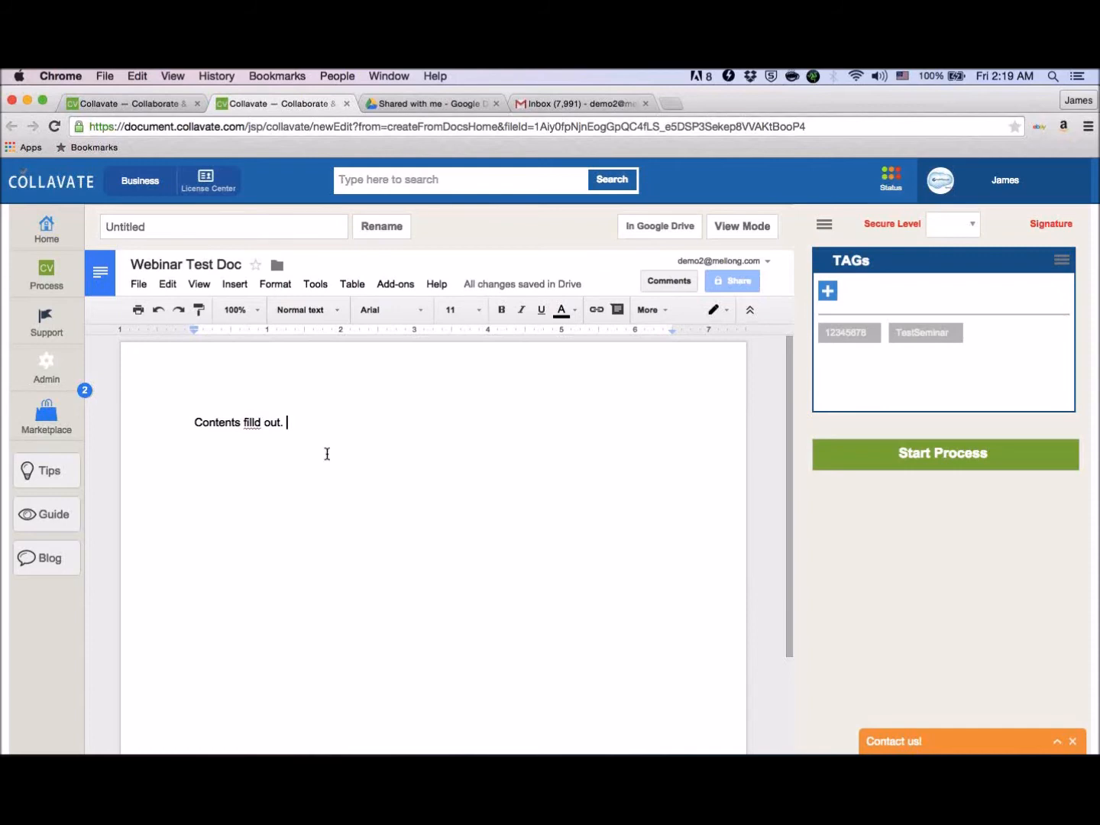
pyautogui.click(254, 422)
pyautogui.write('e')
pyautogui.click(359, 423)
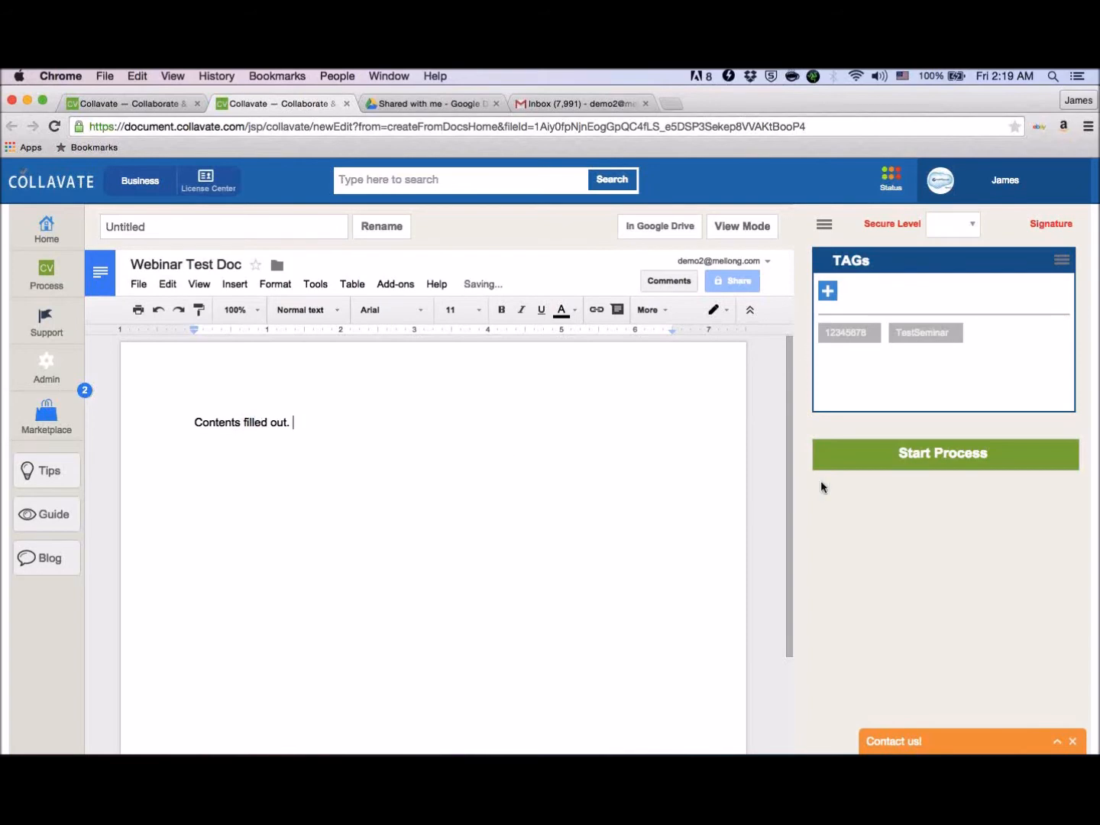
# - Refresh the Collavate home document list and open the process setup for Webinar Test Doc
pyautogui.click(123, 103)
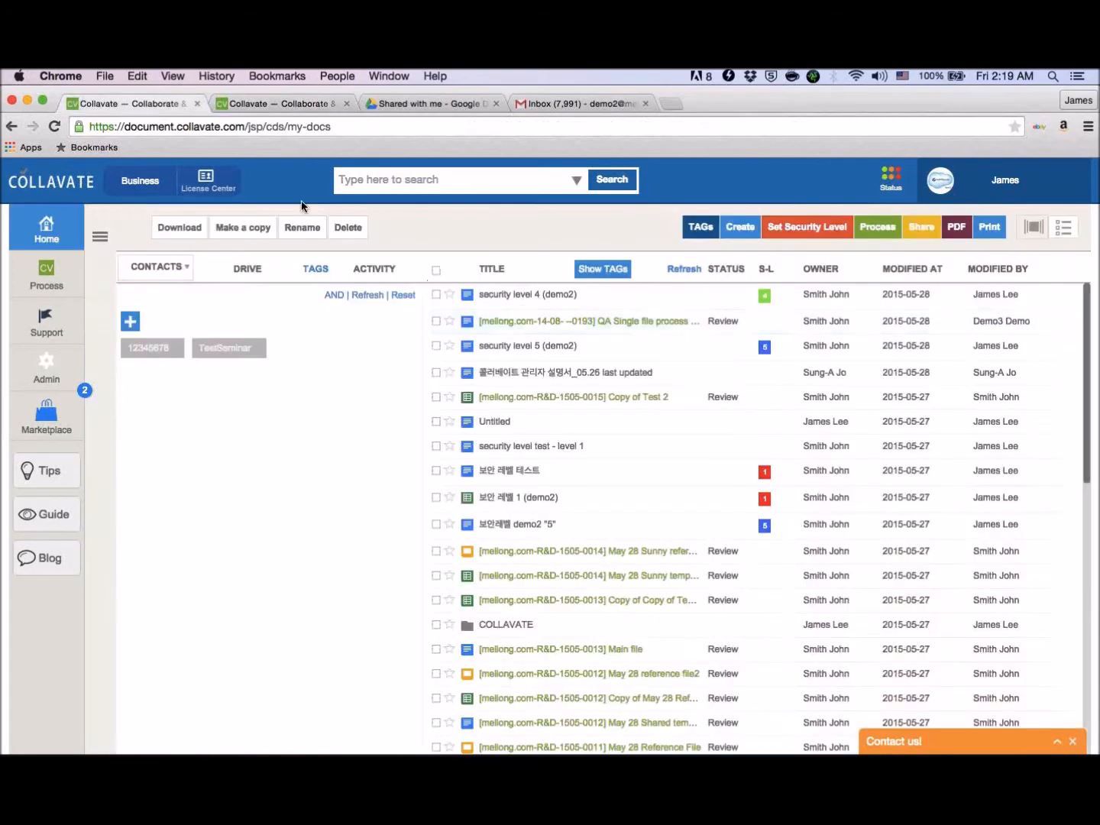
pyautogui.click(684, 269)
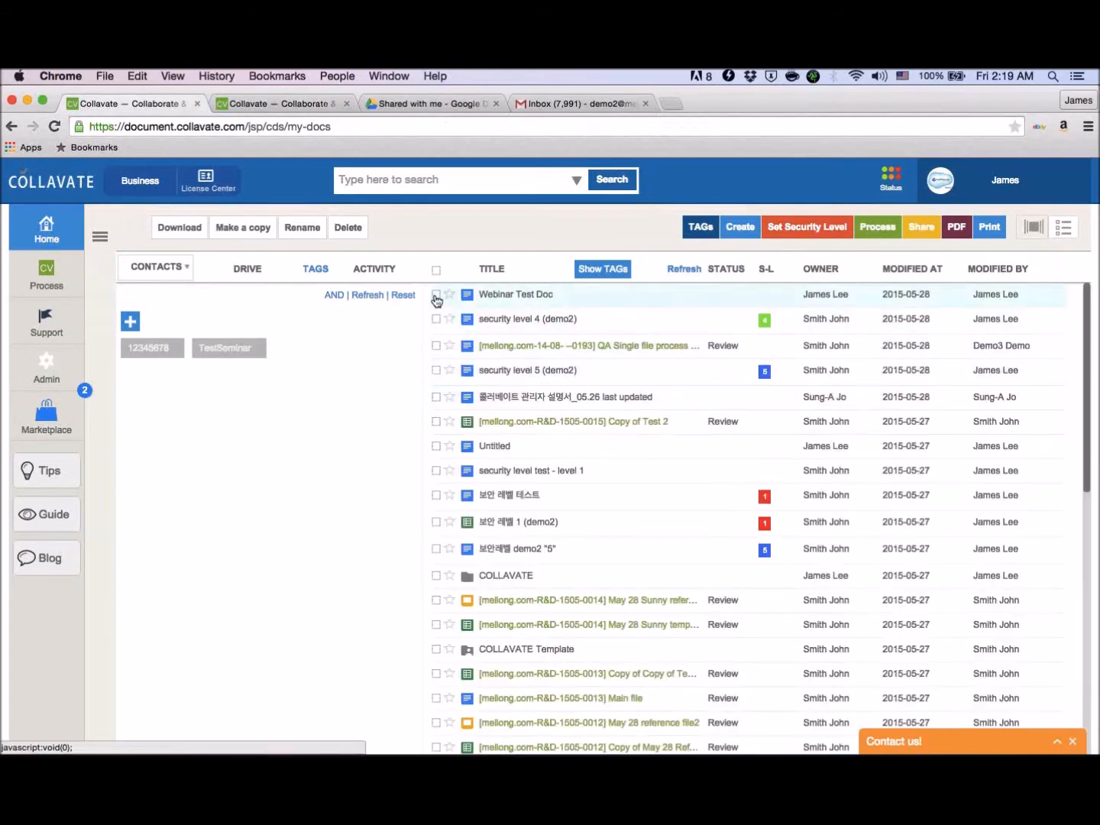
pyautogui.click(437, 297)
pyautogui.click(872, 239)
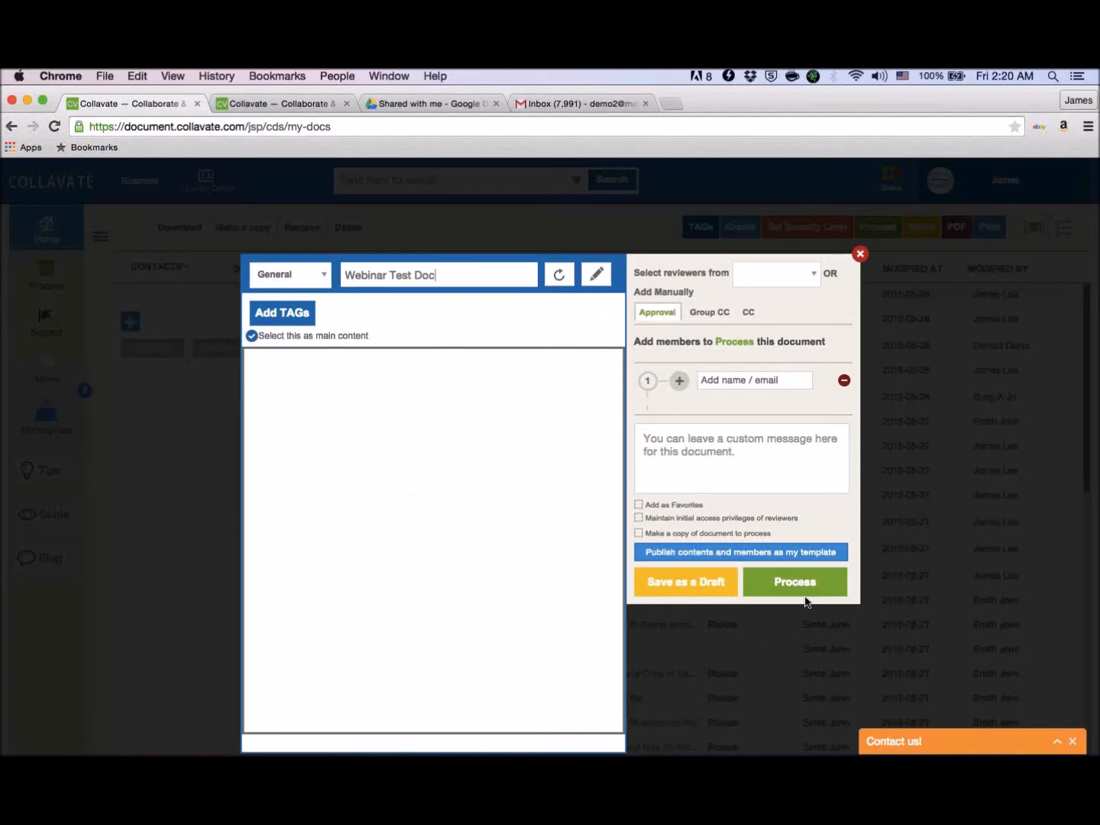
# - Return to Webinar Test Doc in the editor and start its process setup there
pyautogui.click(313, 106)
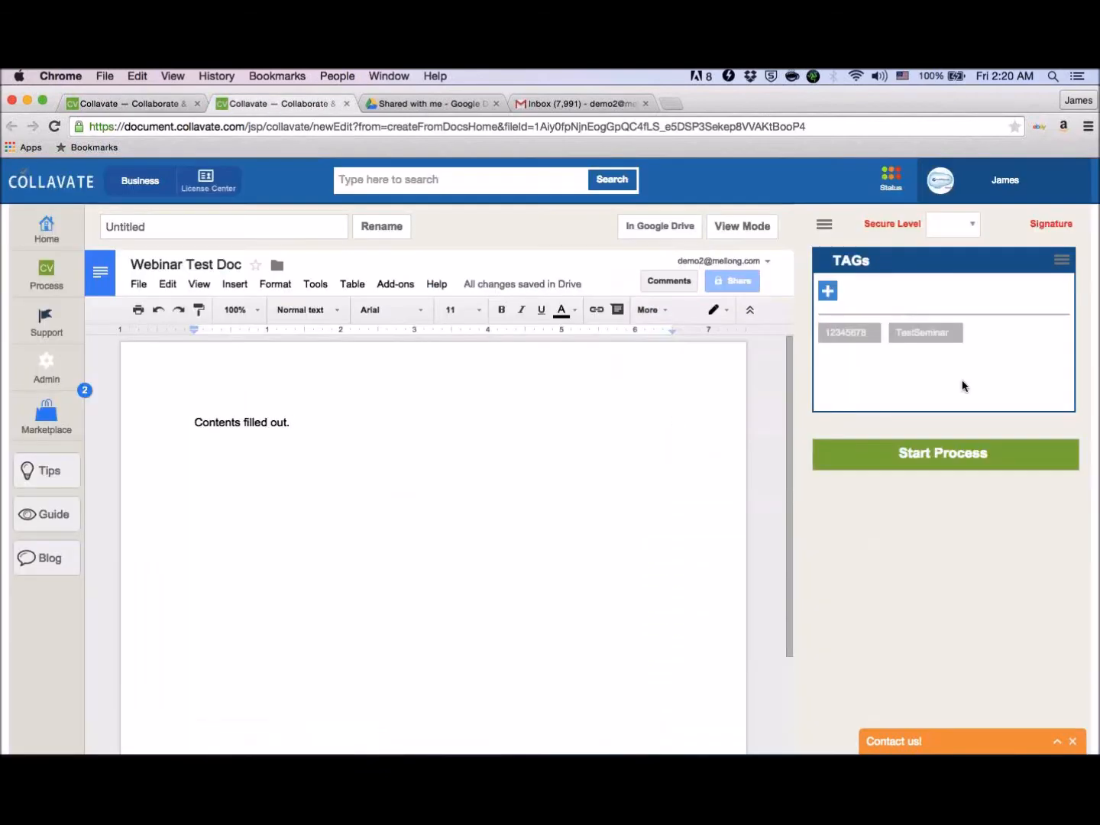
pyautogui.click(967, 457)
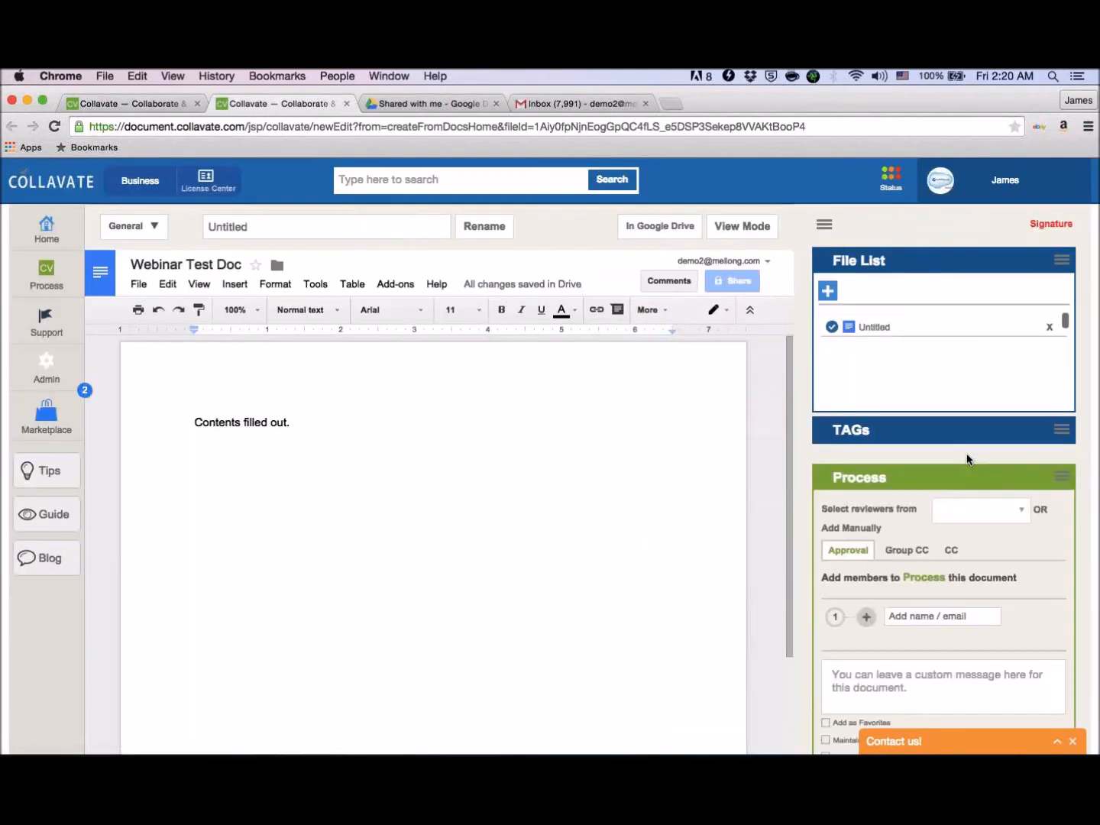
pyautogui.scroll(-3, 967, 458)
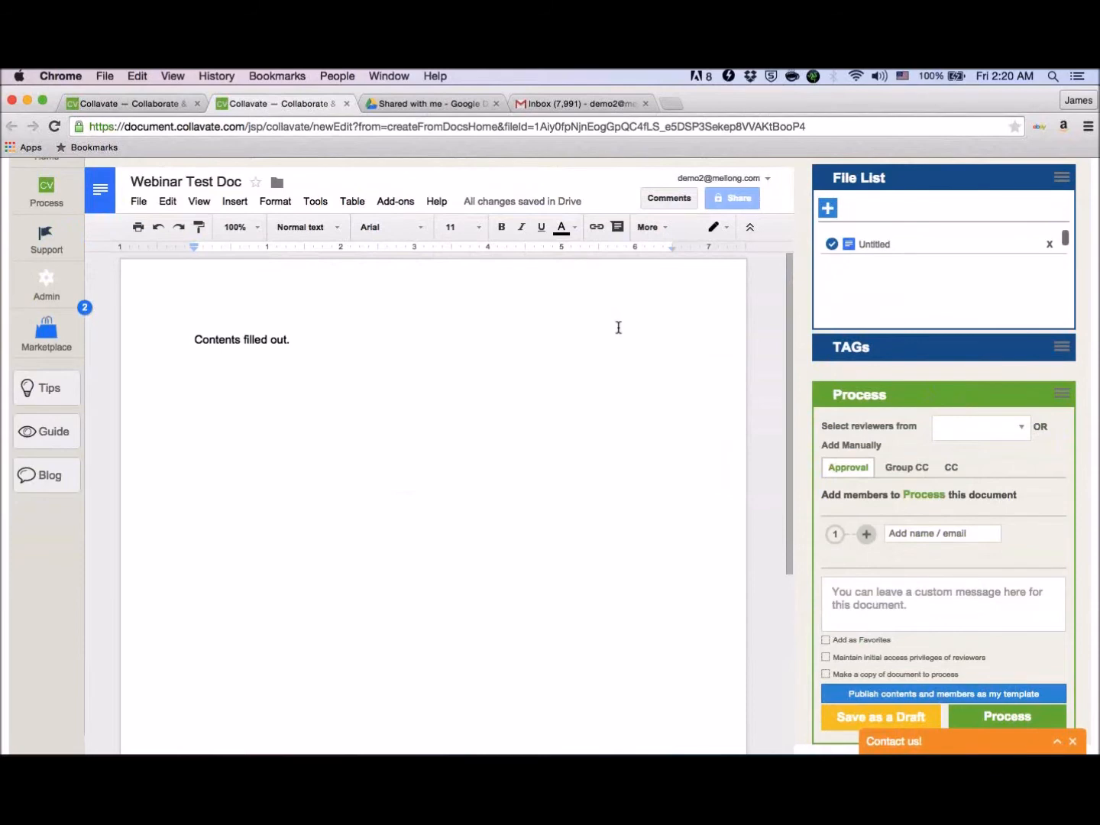
pyautogui.click(904, 537)
pyautogui.click(215, 106)
pyautogui.click(273, 105)
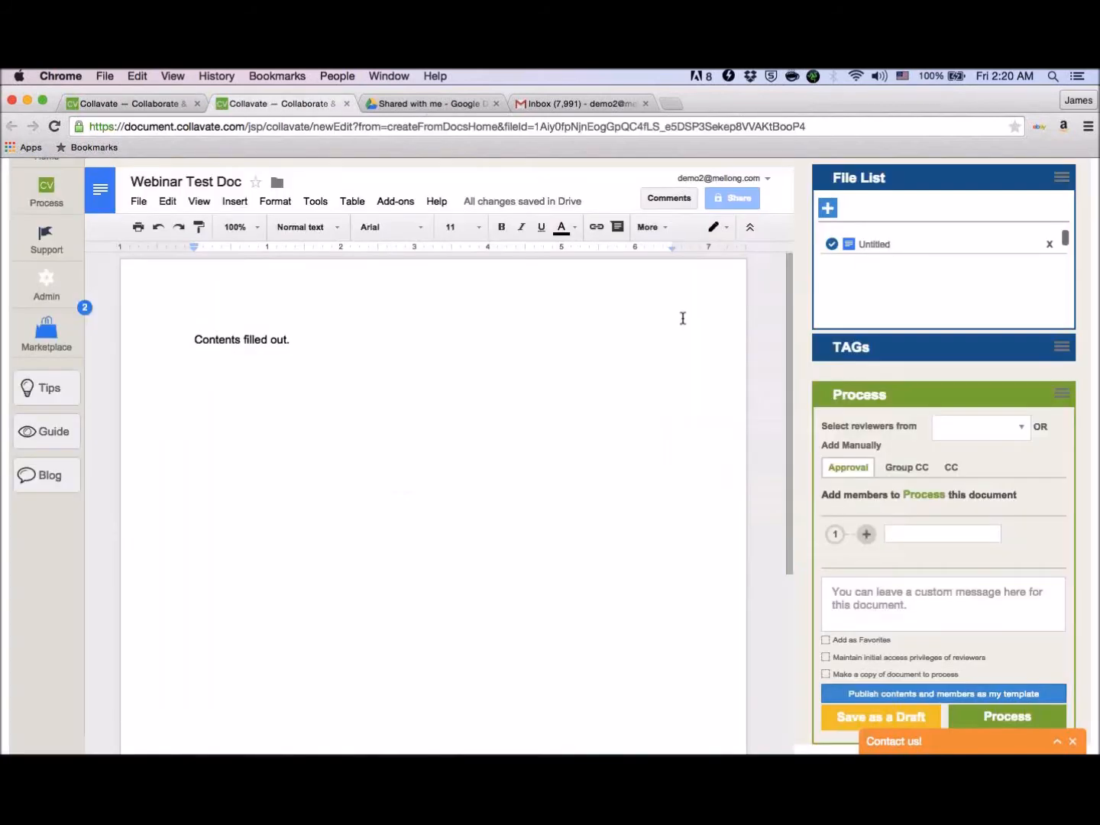
# - Browse the reviewers available from Favorites and from Contacts for the approval process
pyautogui.click(973, 439)
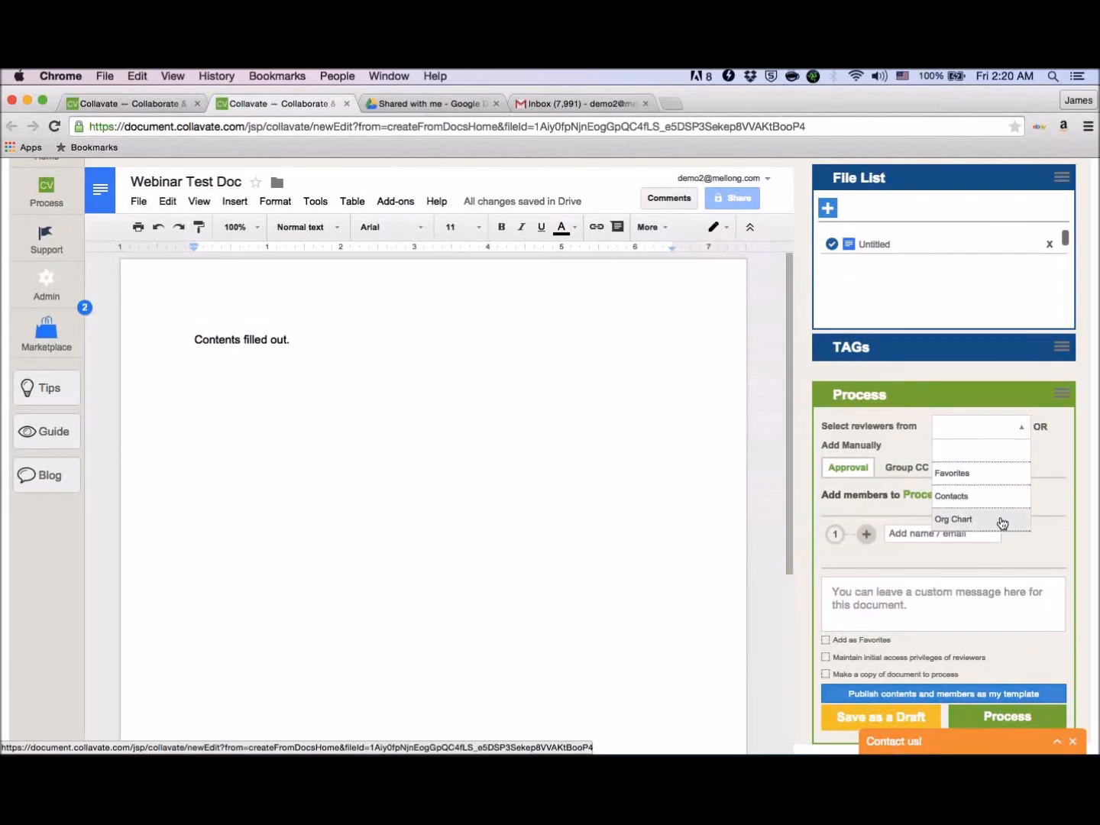
pyautogui.click(995, 471)
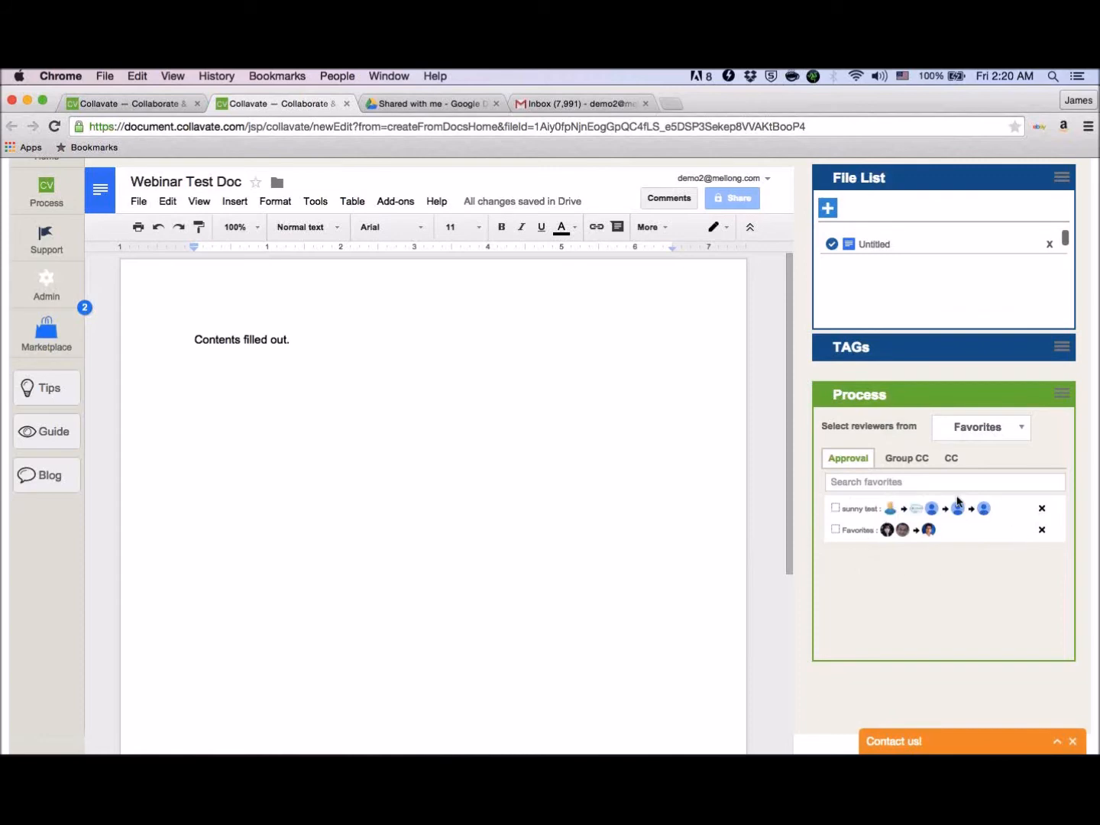
pyautogui.click(973, 432)
pyautogui.click(984, 495)
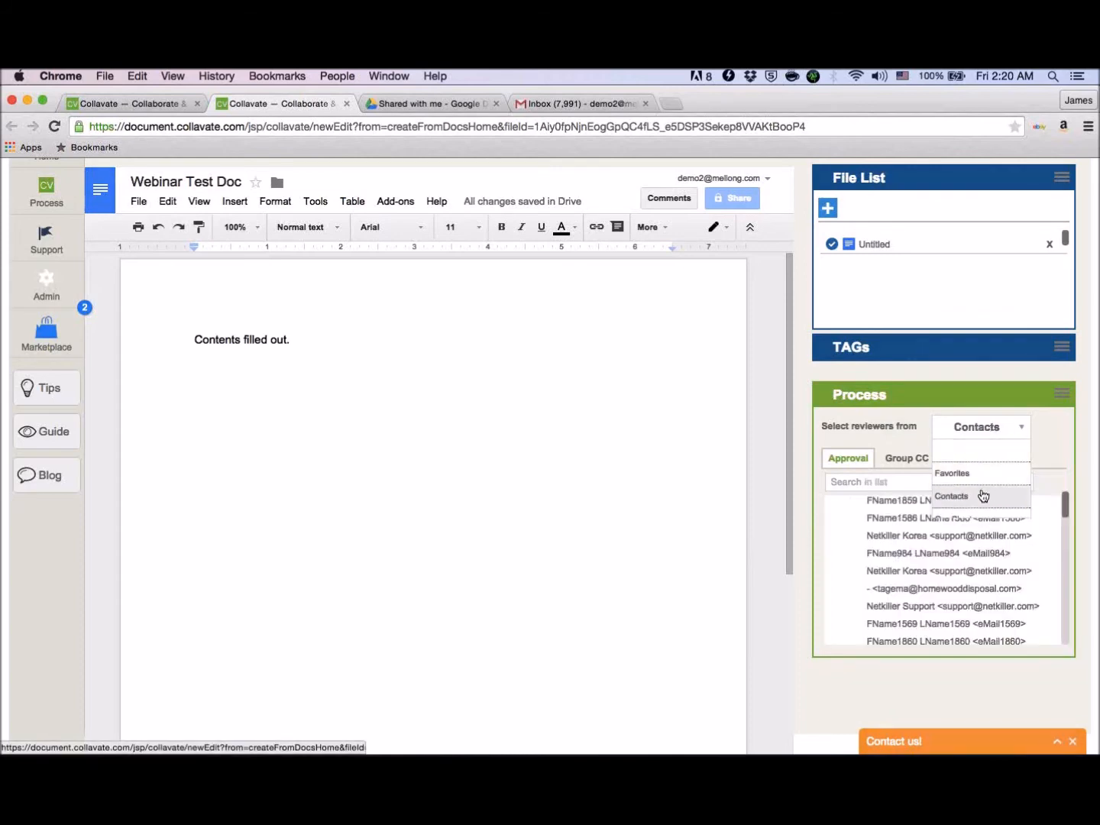
pyautogui.scroll(-2, 975, 494)
pyautogui.scroll(-5, 974, 495)
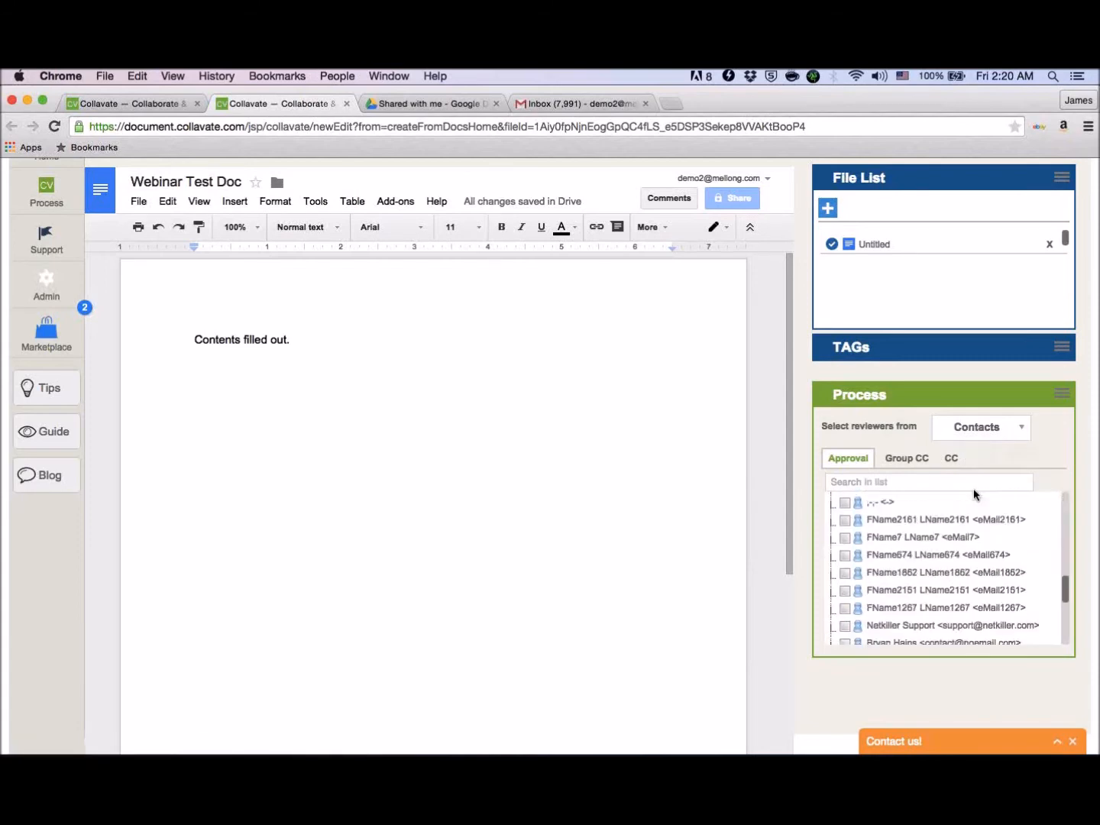
pyautogui.scroll(-6, 916, 568)
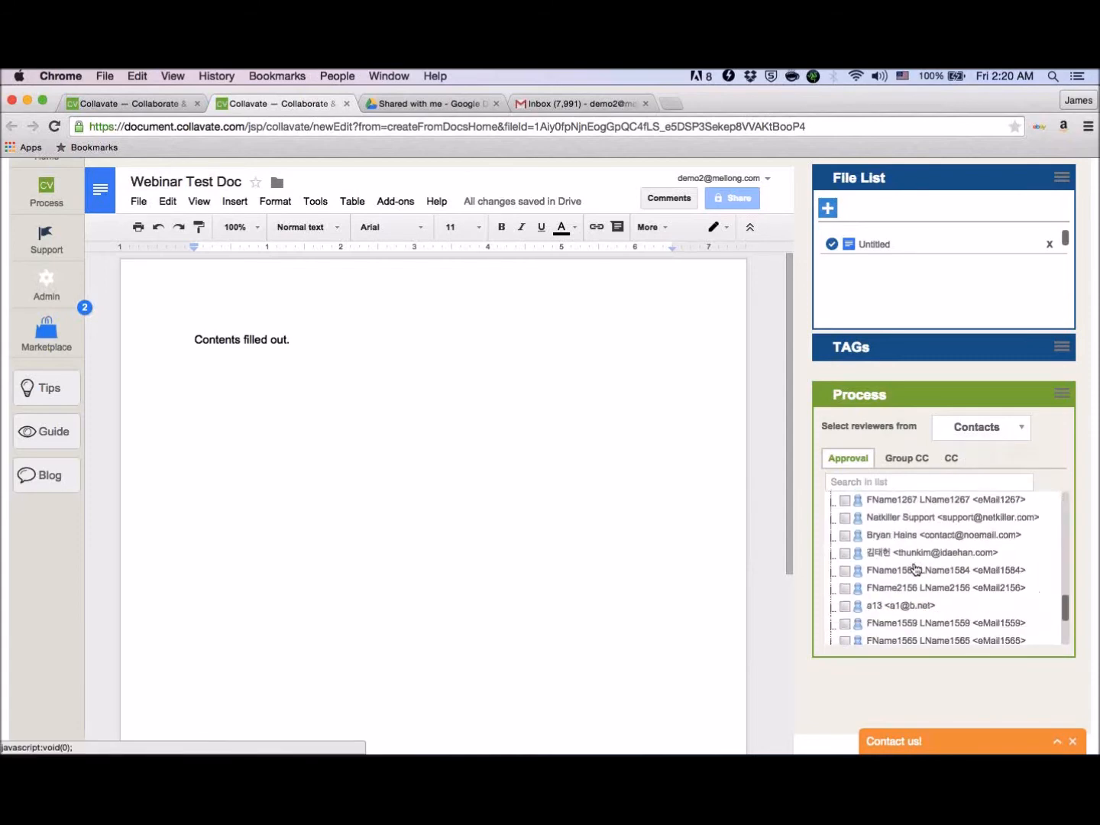
pyautogui.scroll(10, 915, 569)
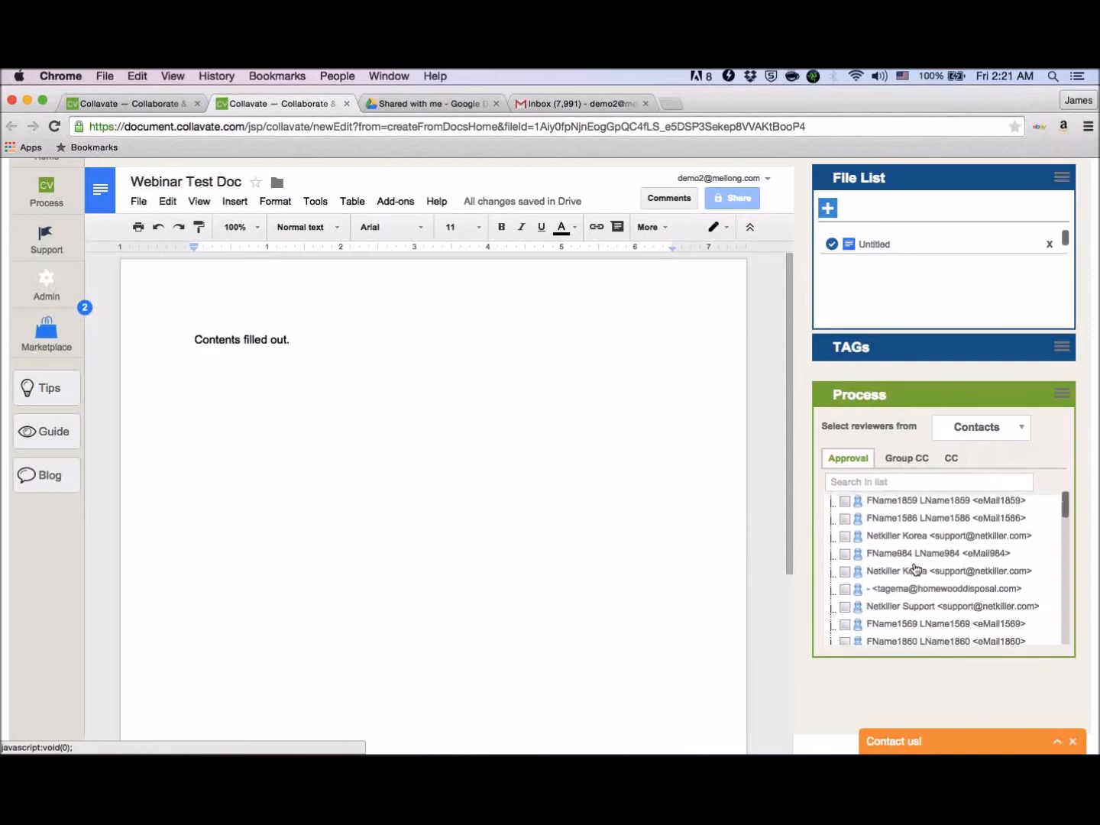
# - View the reviewers available from the Org Chart and reset the reviewer source to blank
pyautogui.click(986, 436)
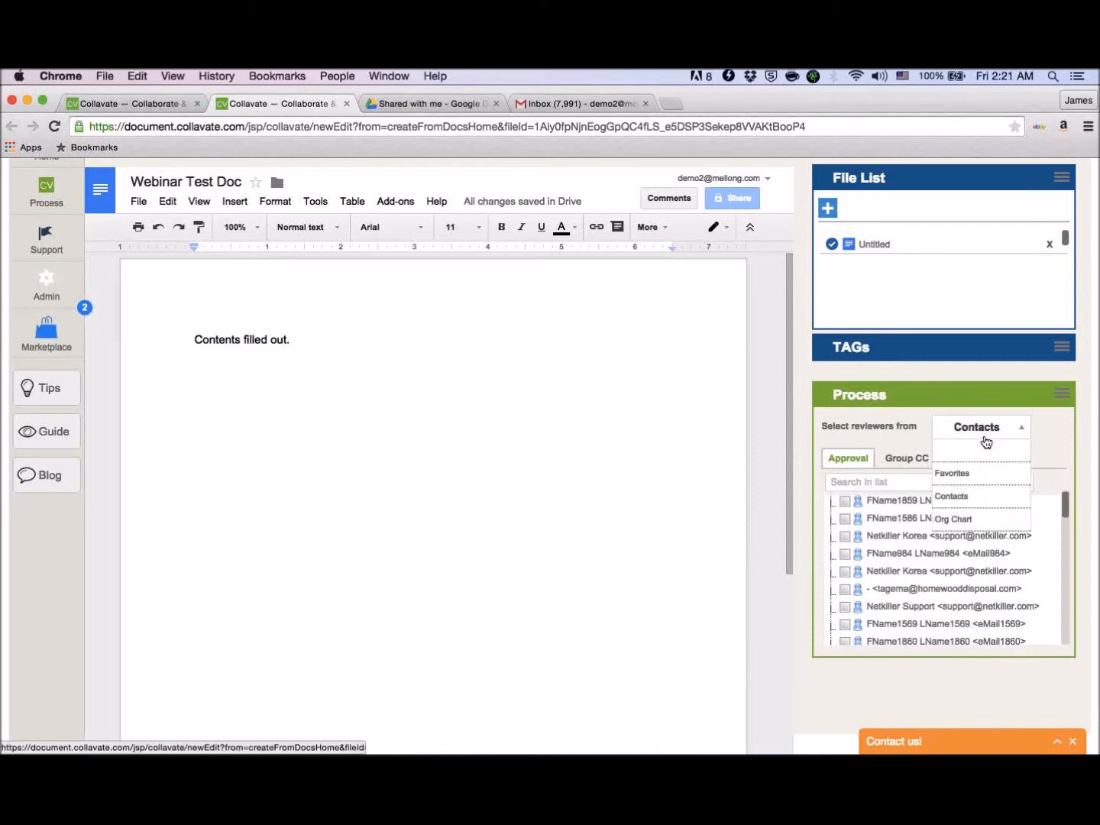
pyautogui.click(963, 520)
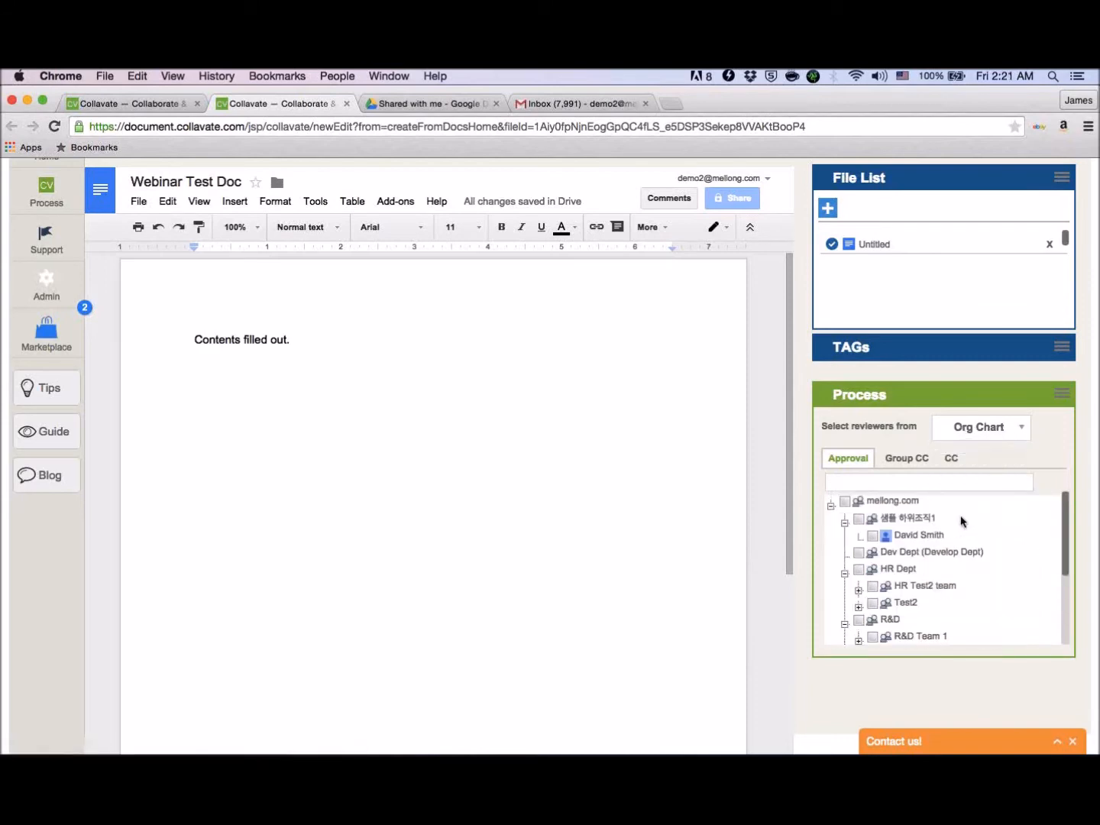
pyautogui.scroll(-5, 961, 521)
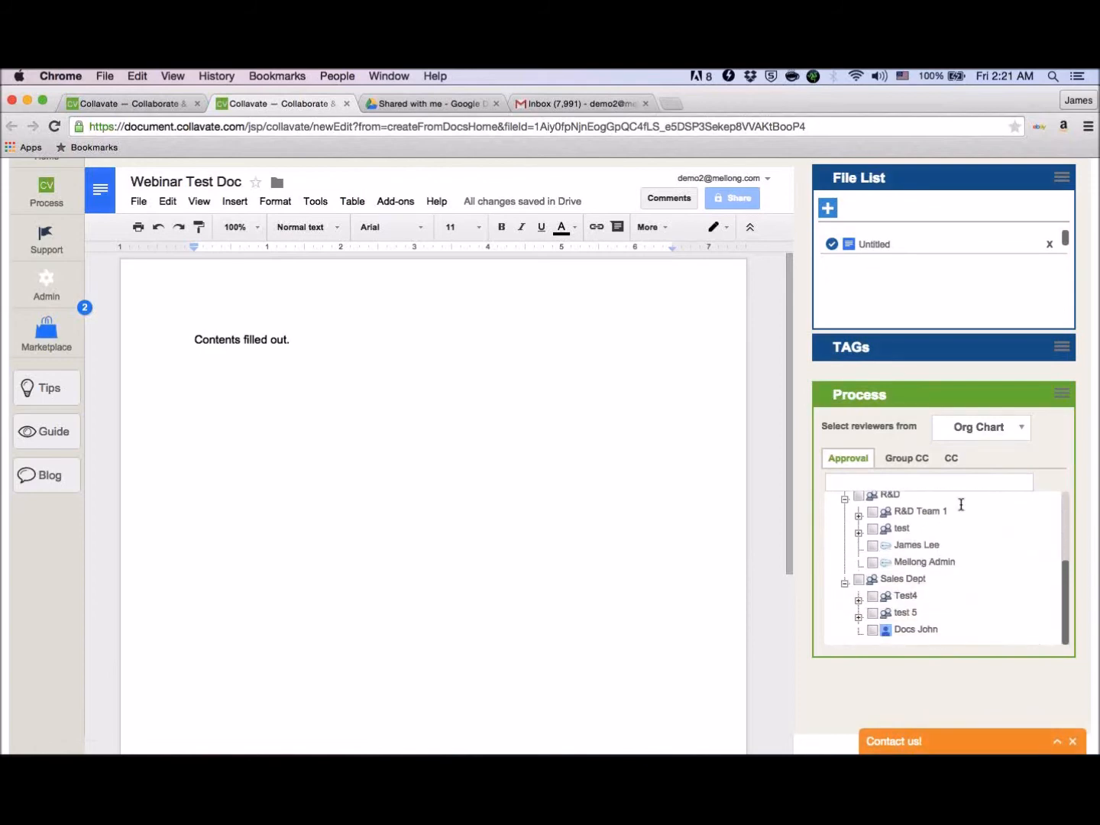
pyautogui.click(974, 434)
pyautogui.click(973, 447)
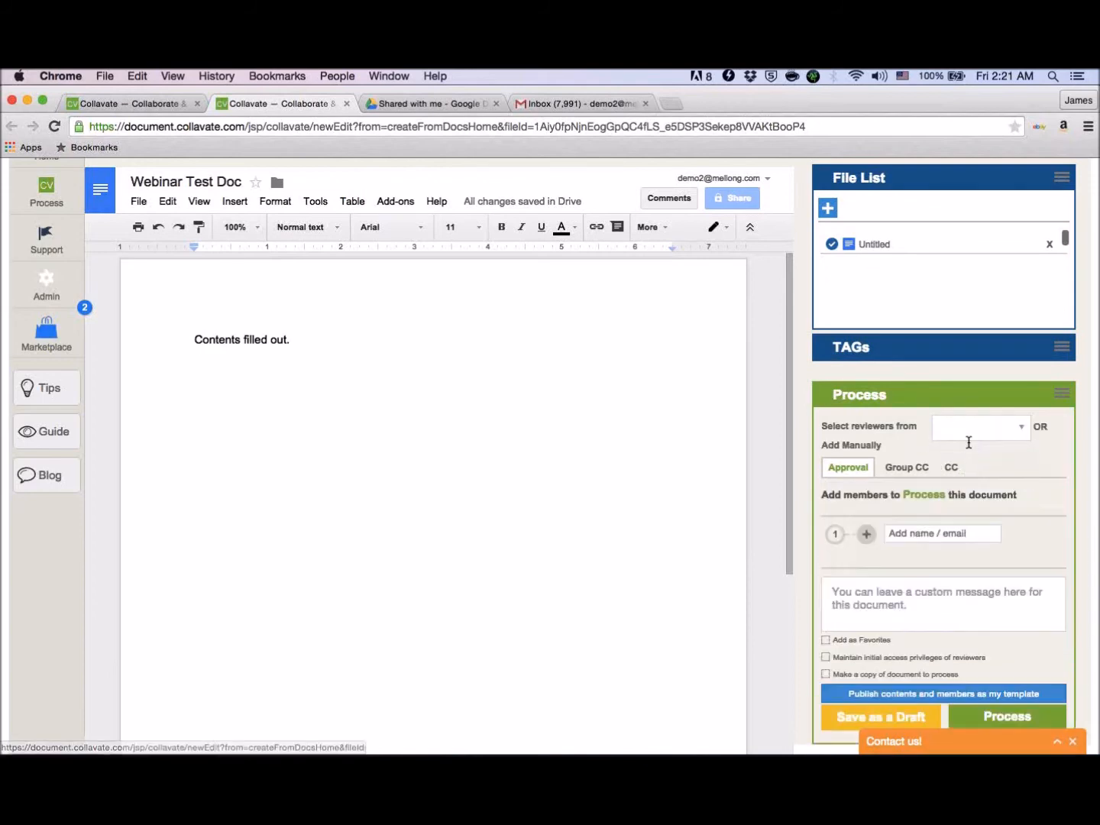
# - Add the administrator's e-mail manually as the first approval reviewer with Can Edit and Comment access
pyautogui.click(944, 534)
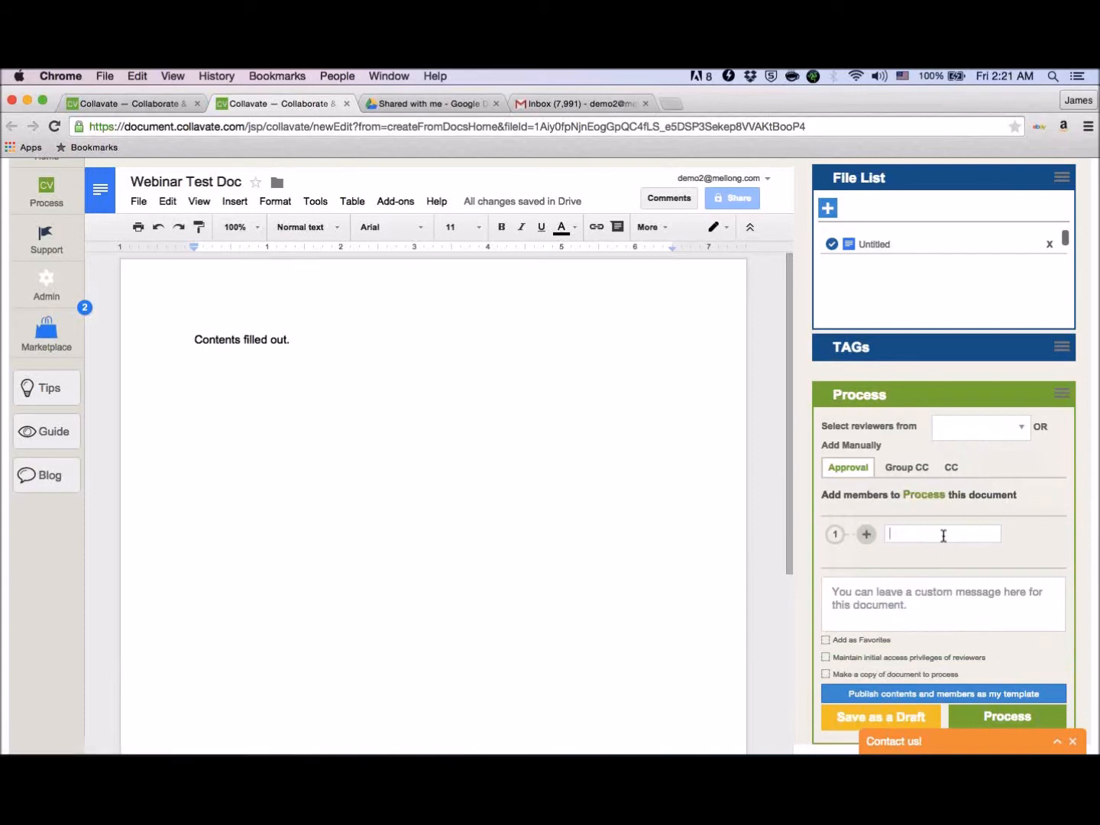
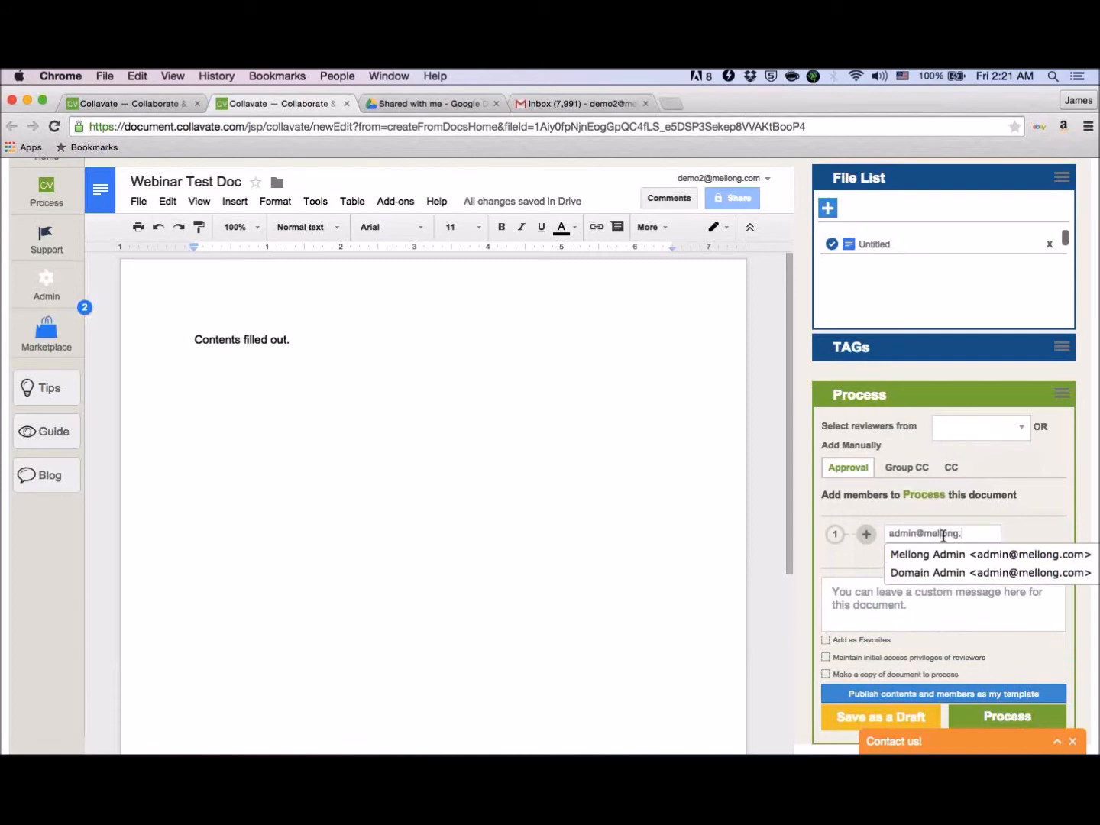
pyautogui.click(946, 546)
pyautogui.scroll(-3, 1018, 558)
pyautogui.scroll(2, 1020, 558)
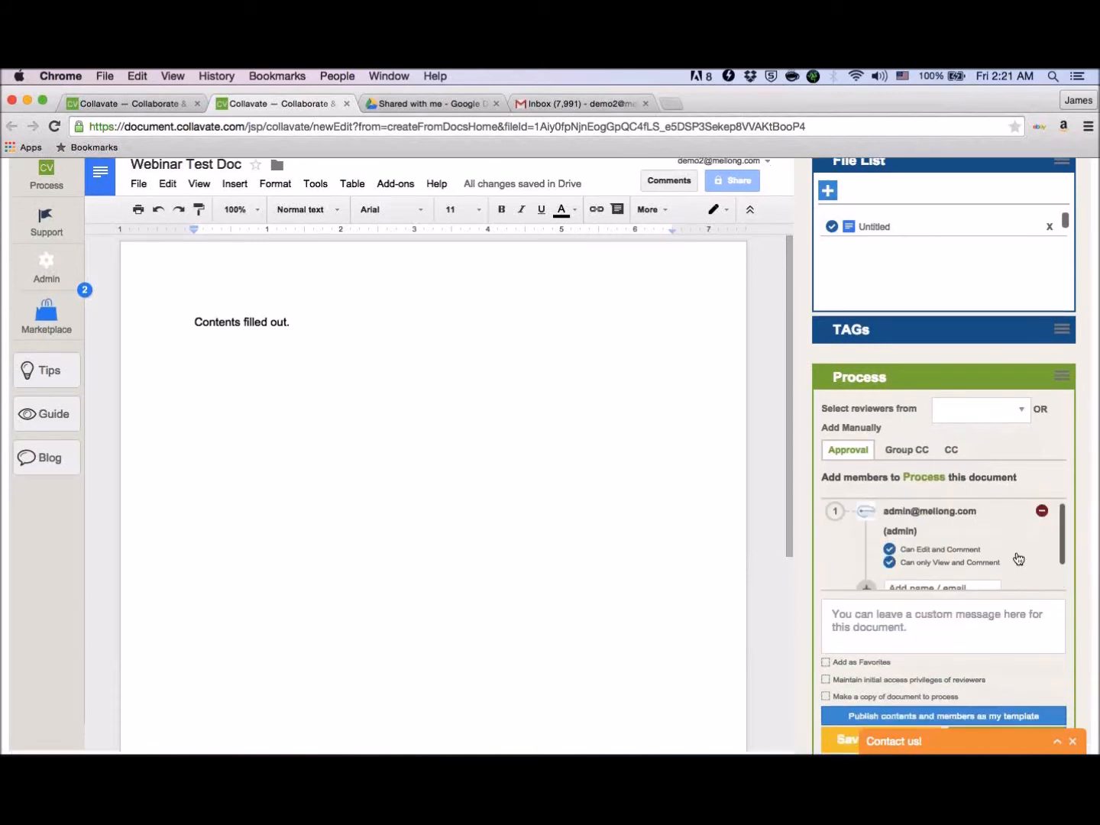
pyautogui.scroll(-2, 1024, 559)
pyautogui.scroll(-2, 1025, 560)
pyautogui.scroll(-1, 1008, 548)
pyautogui.scroll(2, 985, 515)
pyautogui.click(987, 514)
pyautogui.scroll(2, 986, 516)
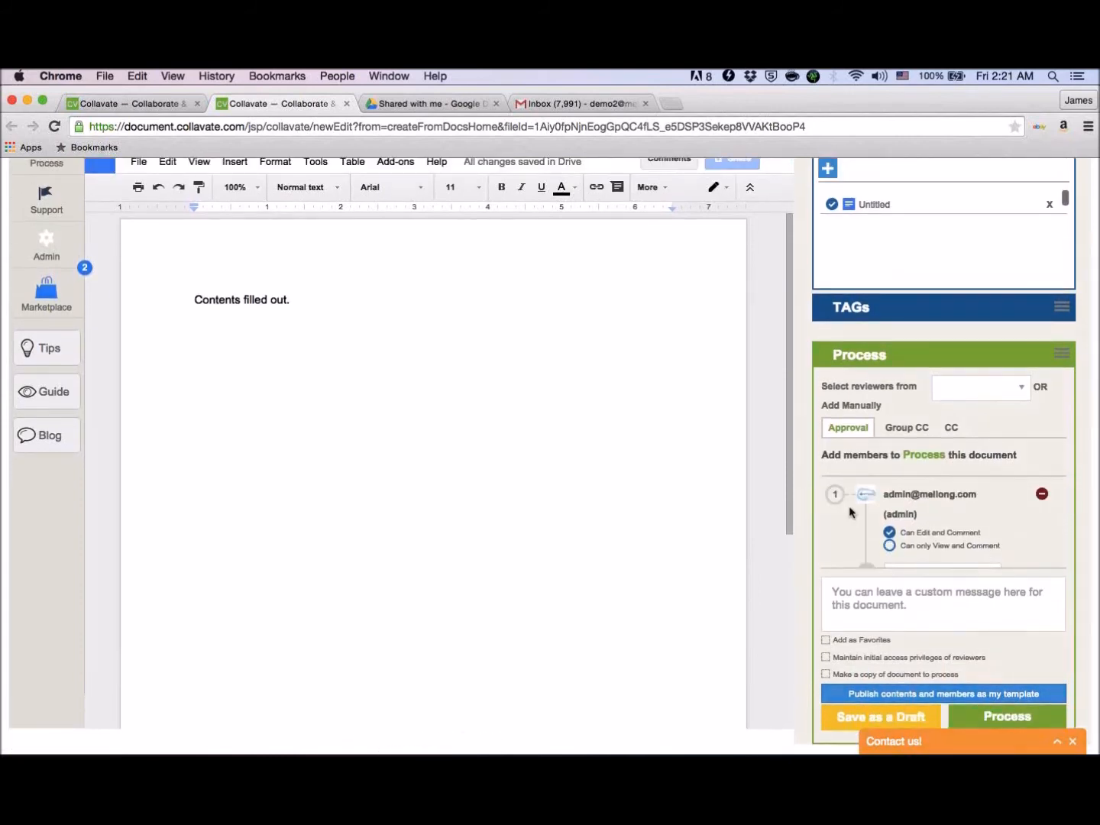
# - Add a second approval stage and enter the second reviewer's e-mail in it
pyautogui.scroll(-3, 974, 502)
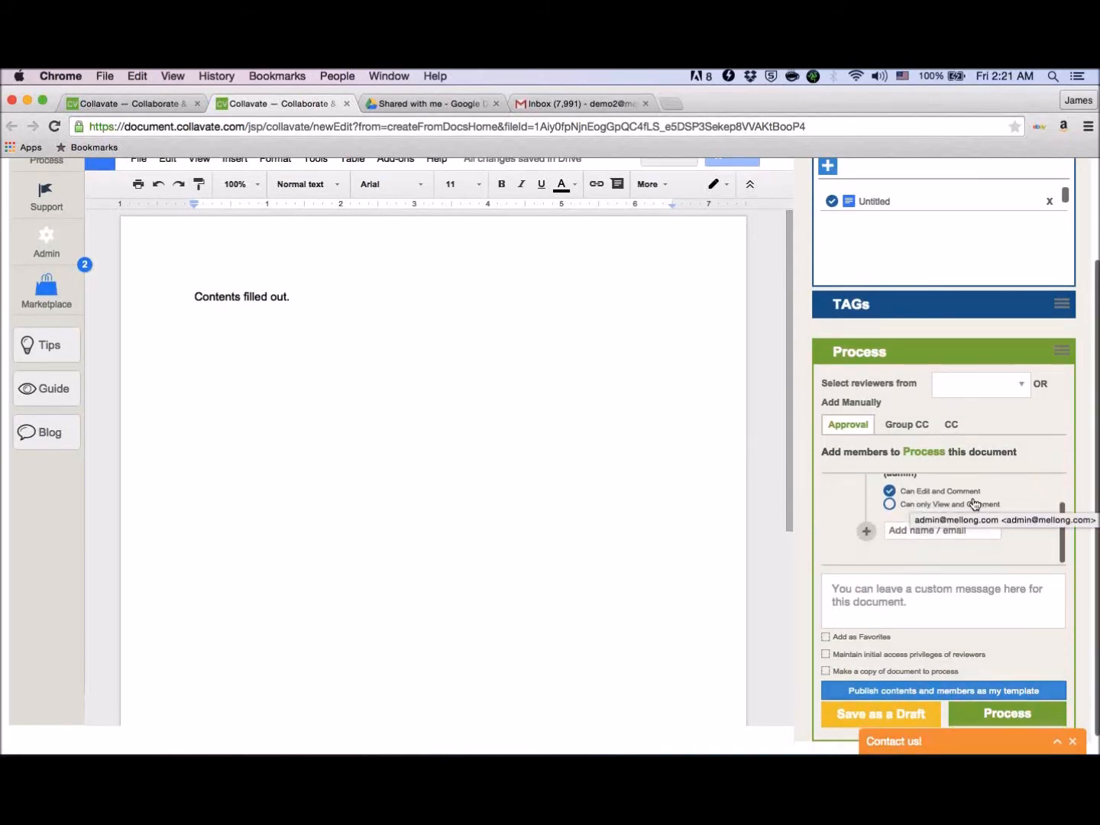
pyautogui.click(868, 532)
pyautogui.scroll(-2, 987, 531)
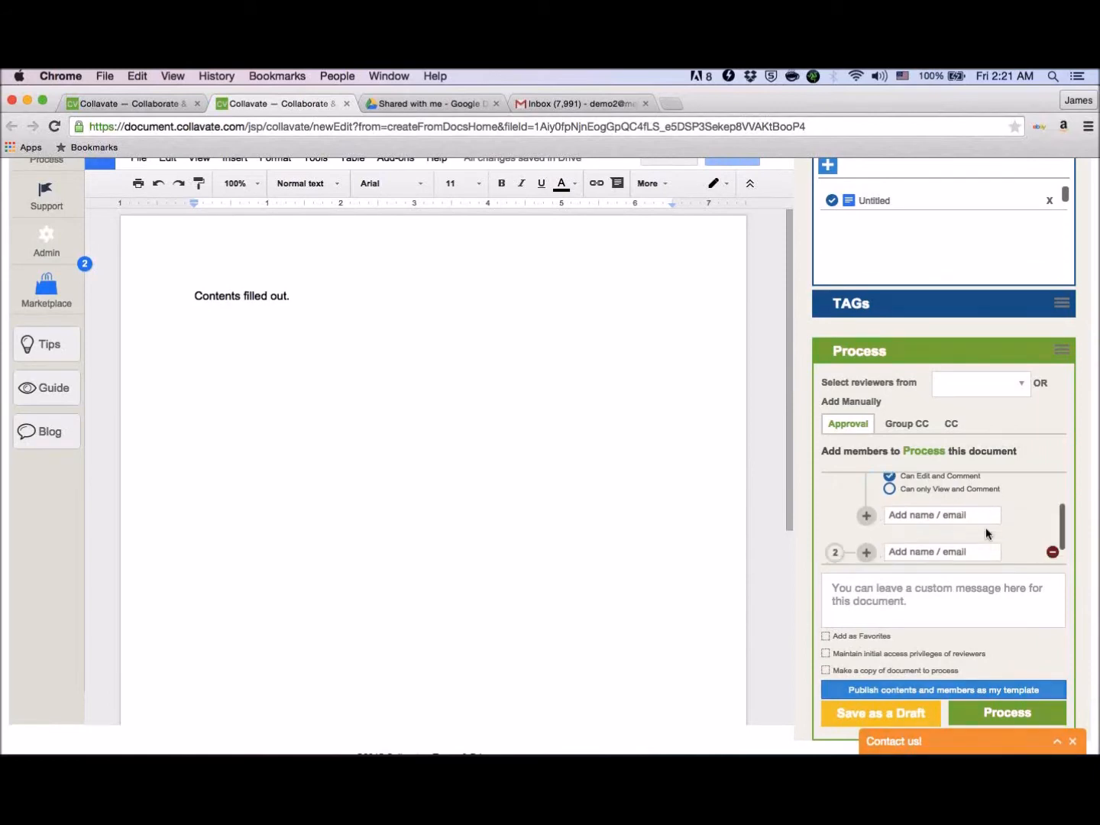
pyautogui.scroll(-1, 987, 529)
pyautogui.scroll(-1, 986, 530)
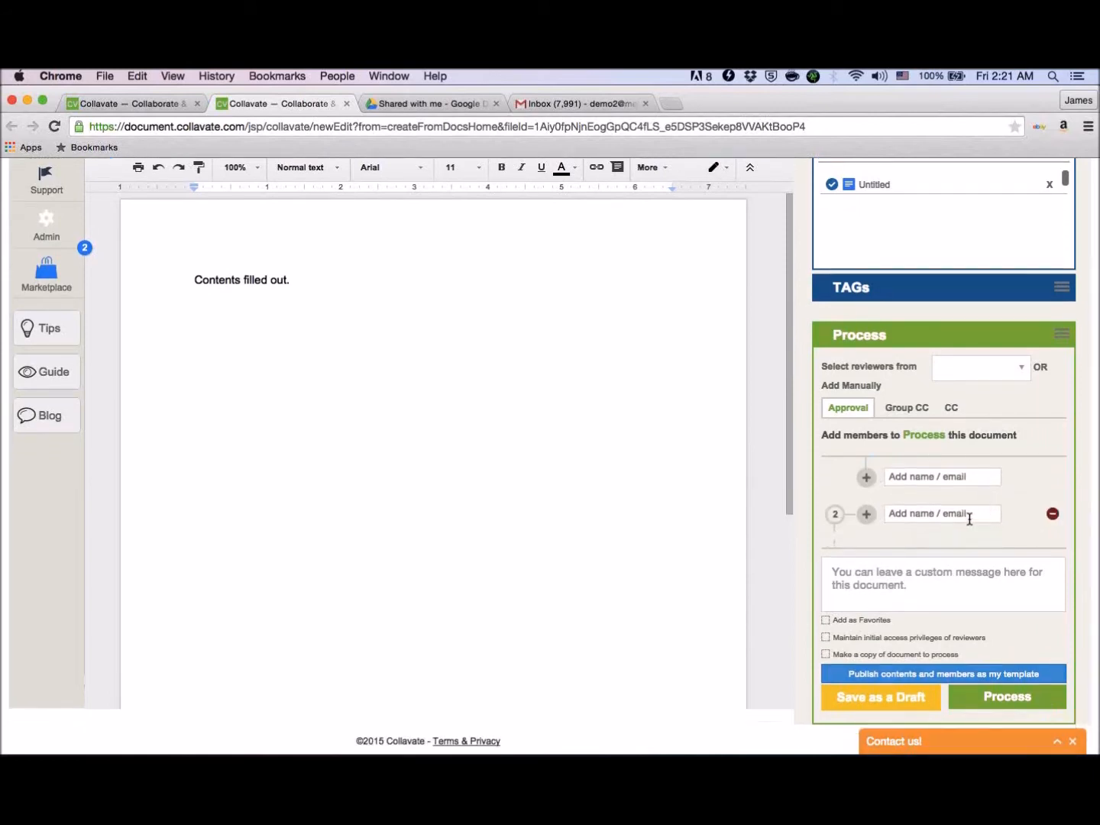
pyautogui.click(967, 519)
pyautogui.press('Return')
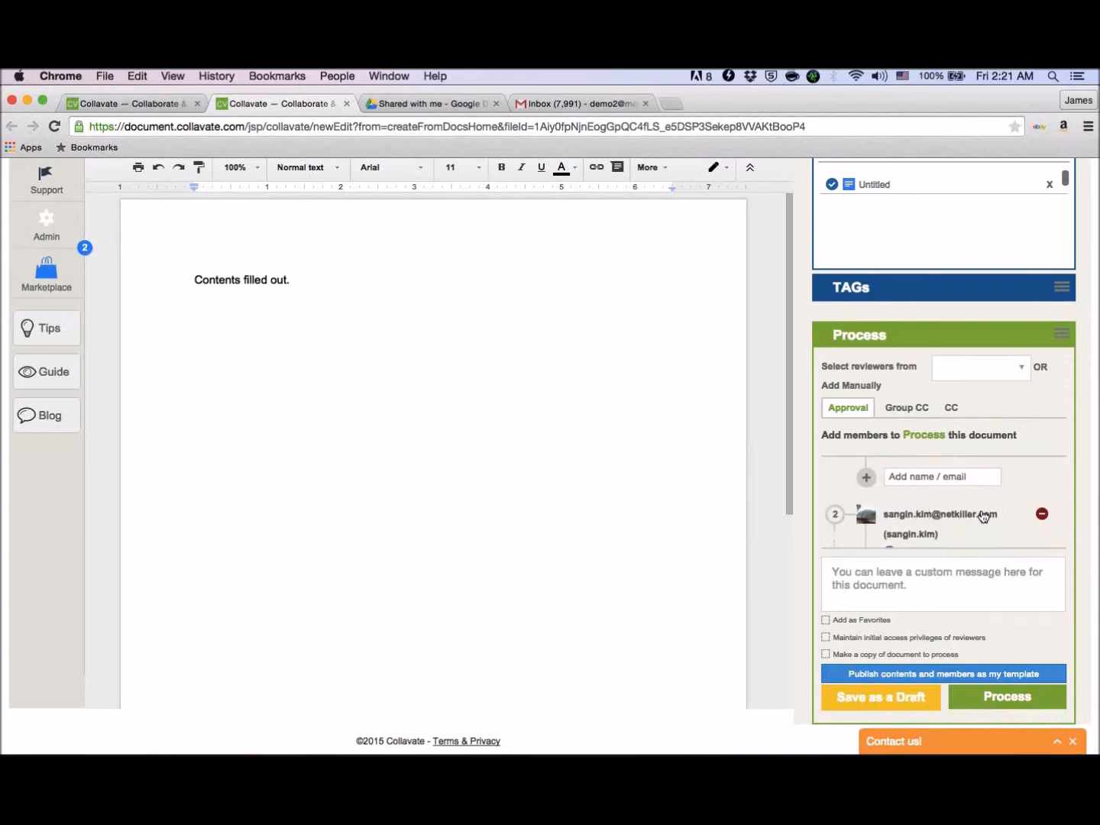
# - Collapse the File List section and review both stages of the approval line
pyautogui.scroll(2, 992, 516)
pyautogui.scroll(3, 991, 516)
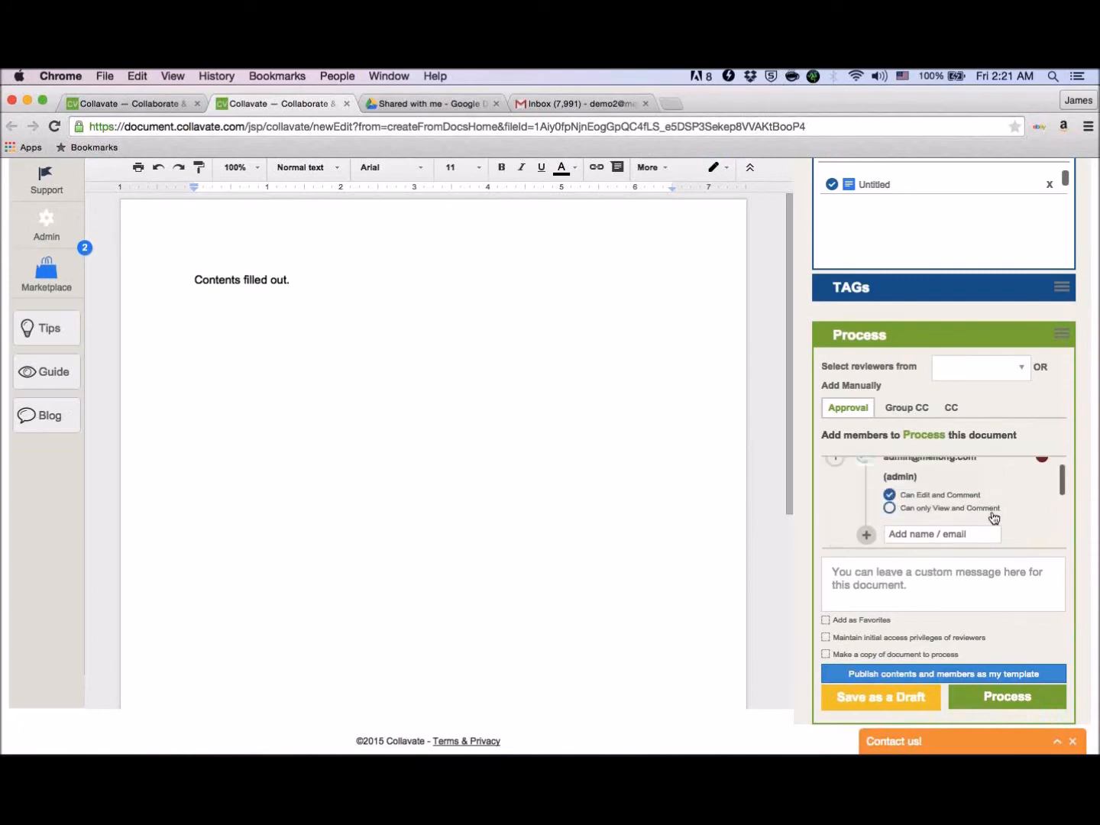
pyautogui.scroll(2, 993, 516)
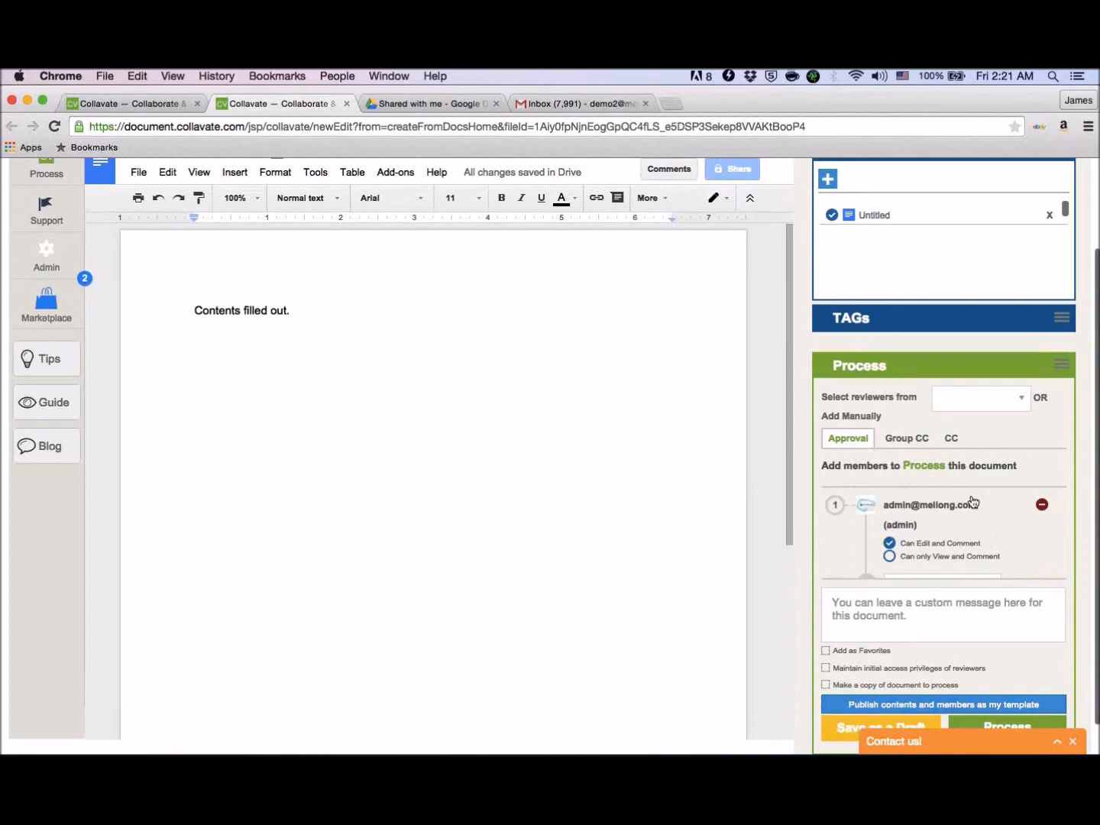
pyautogui.scroll(1, 973, 304)
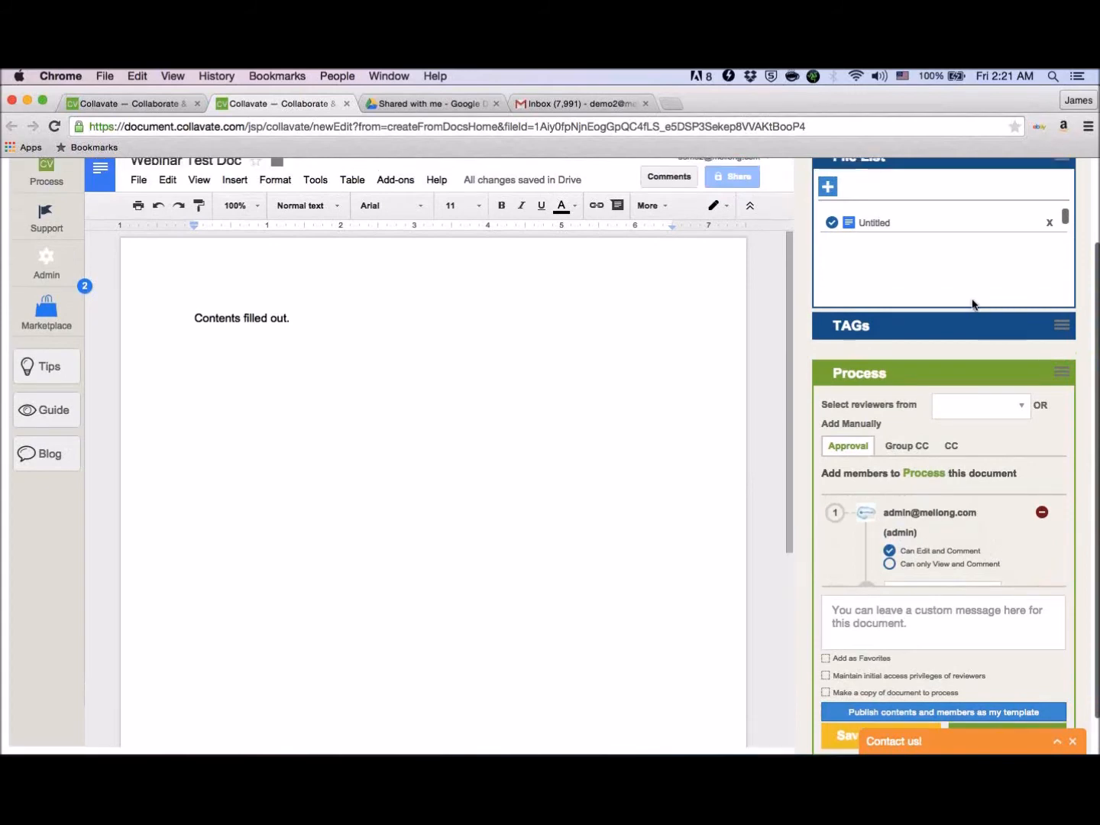
pyautogui.scroll(3, 974, 304)
pyautogui.click(1062, 203)
pyautogui.scroll(-2, 1061, 210)
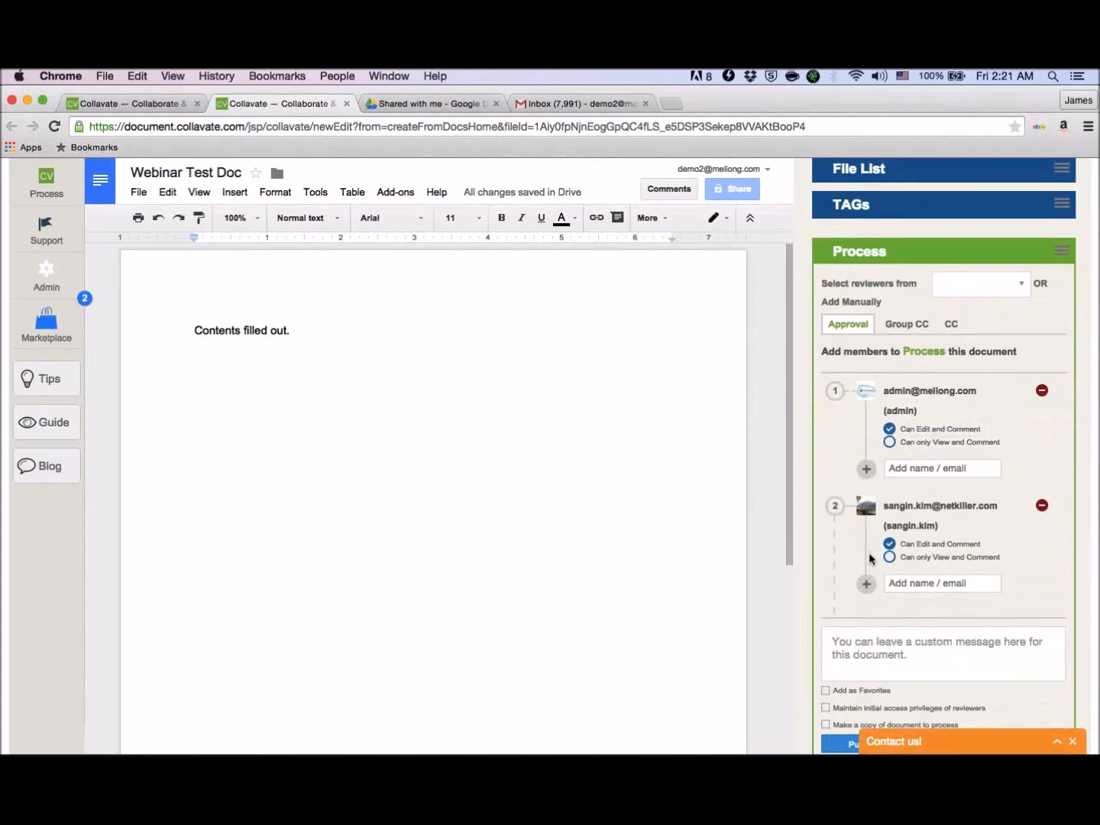
# - Move the second reviewer from stage 2 into stage 1 alongside the administrator by re-entering the reviewer's e-mail there
pyautogui.click(1041, 507)
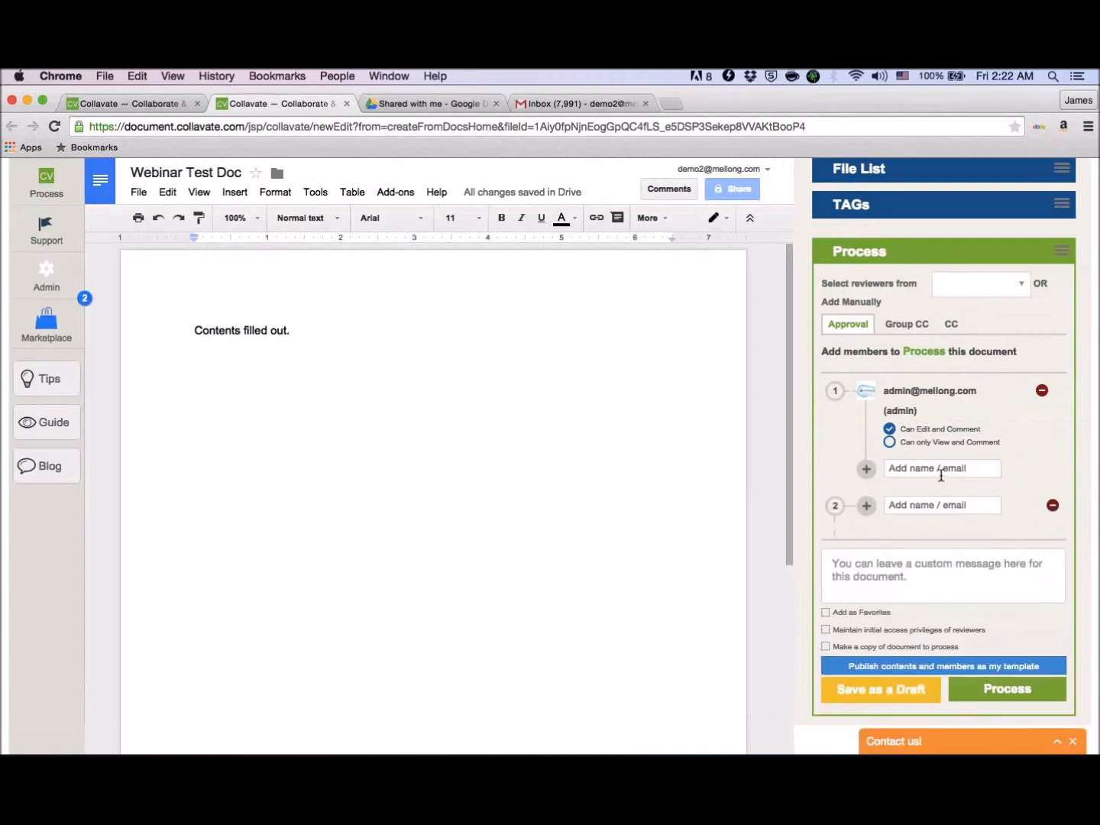
pyautogui.click(940, 472)
pyautogui.press('Return')
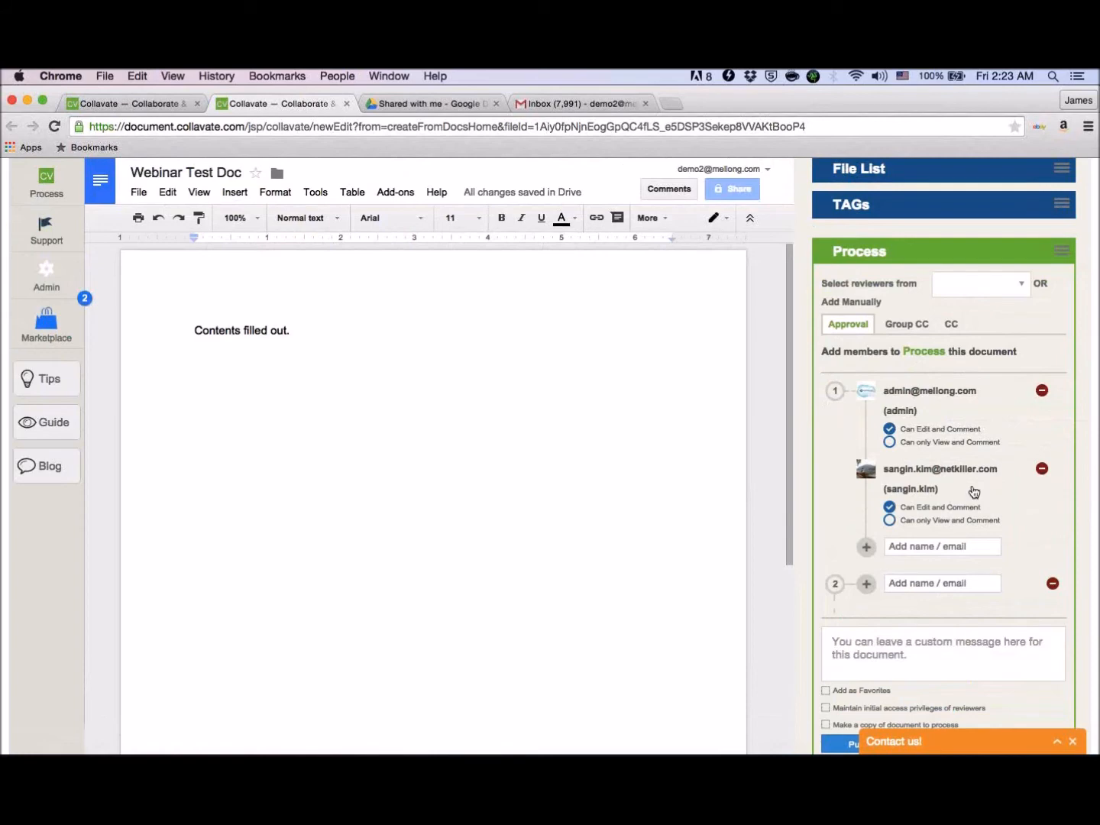
# - Remove the second reviewer from stage 1 and view the Group CC and CC recipient settings
pyautogui.click(1041, 468)
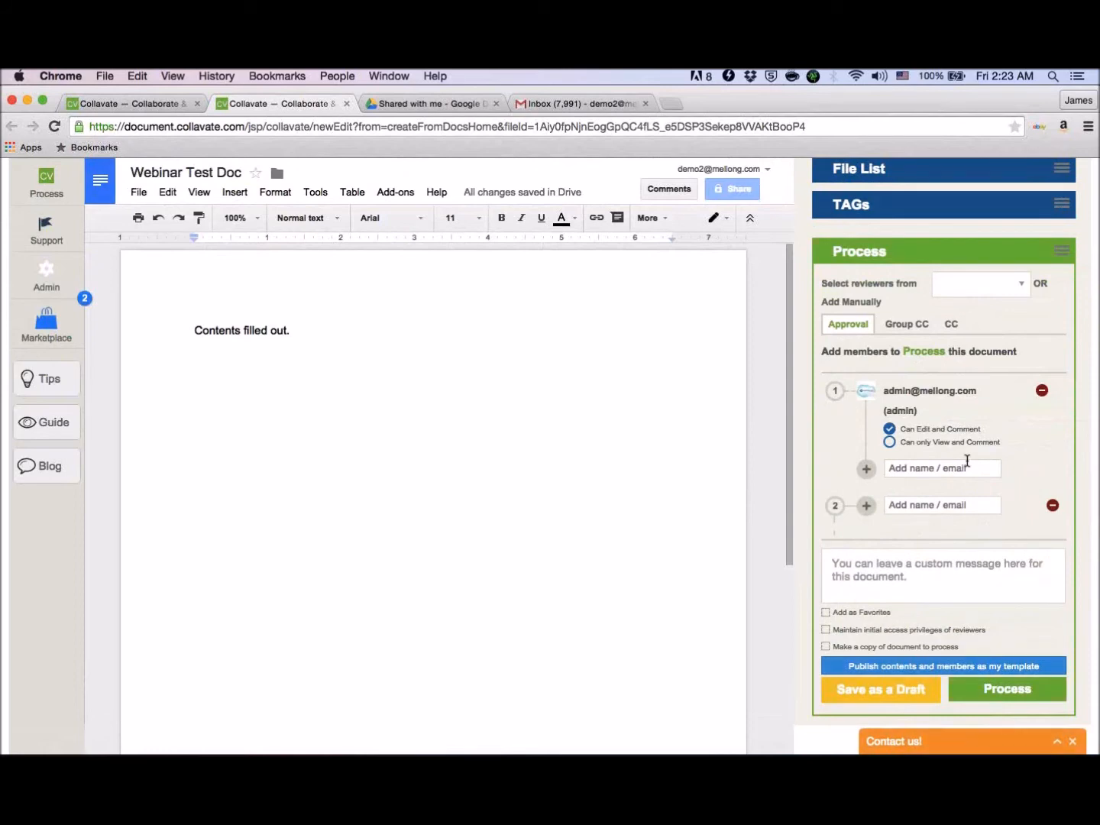
pyautogui.scroll(-1, 966, 461)
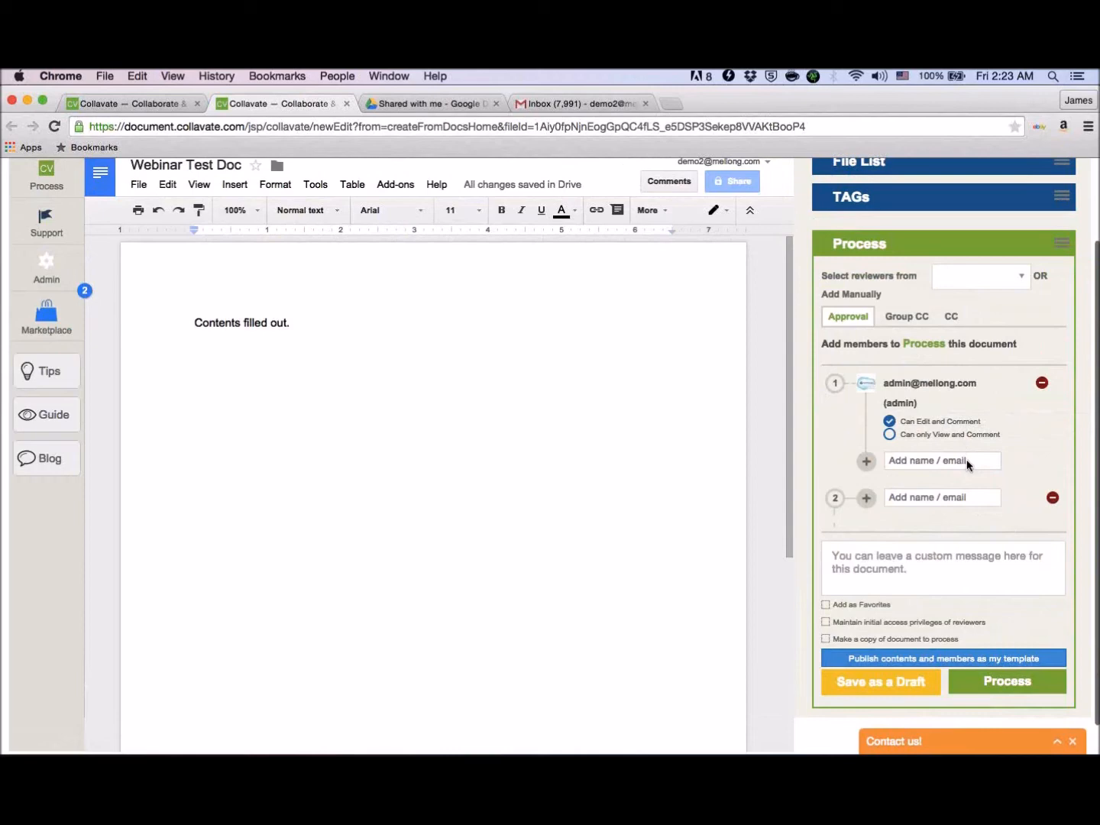
pyautogui.scroll(-2, 966, 459)
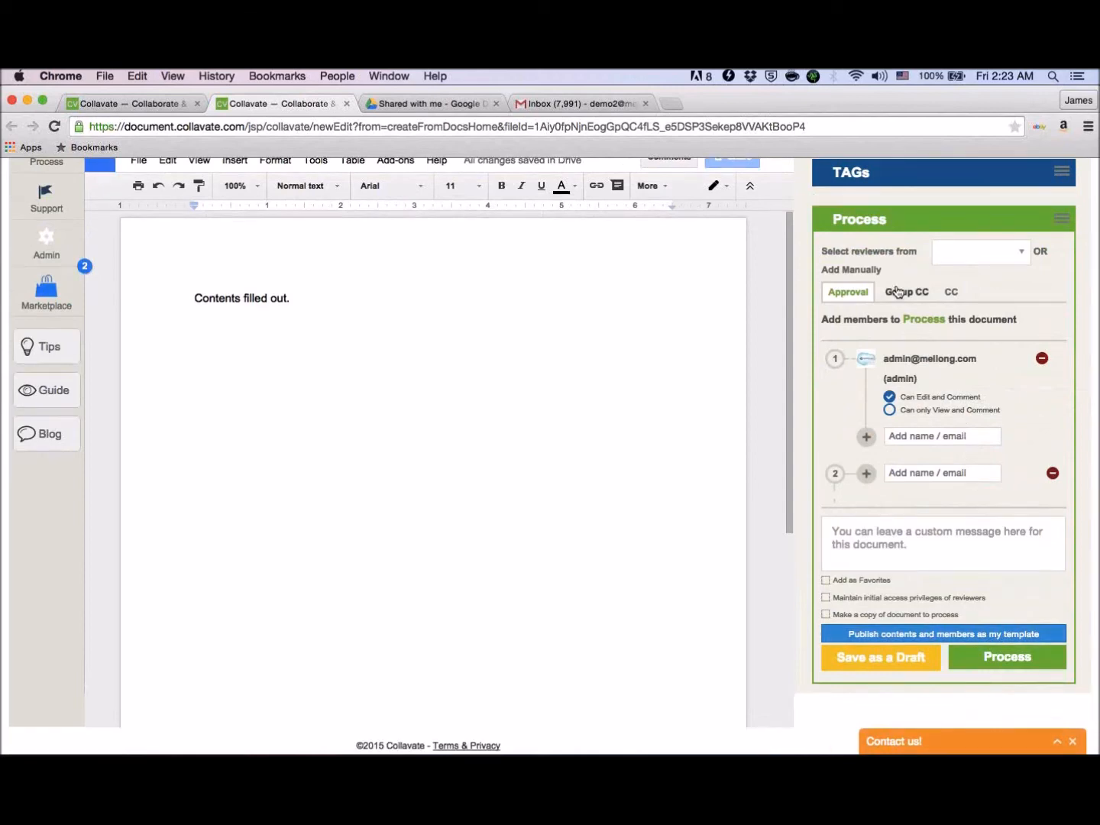
pyautogui.click(898, 291)
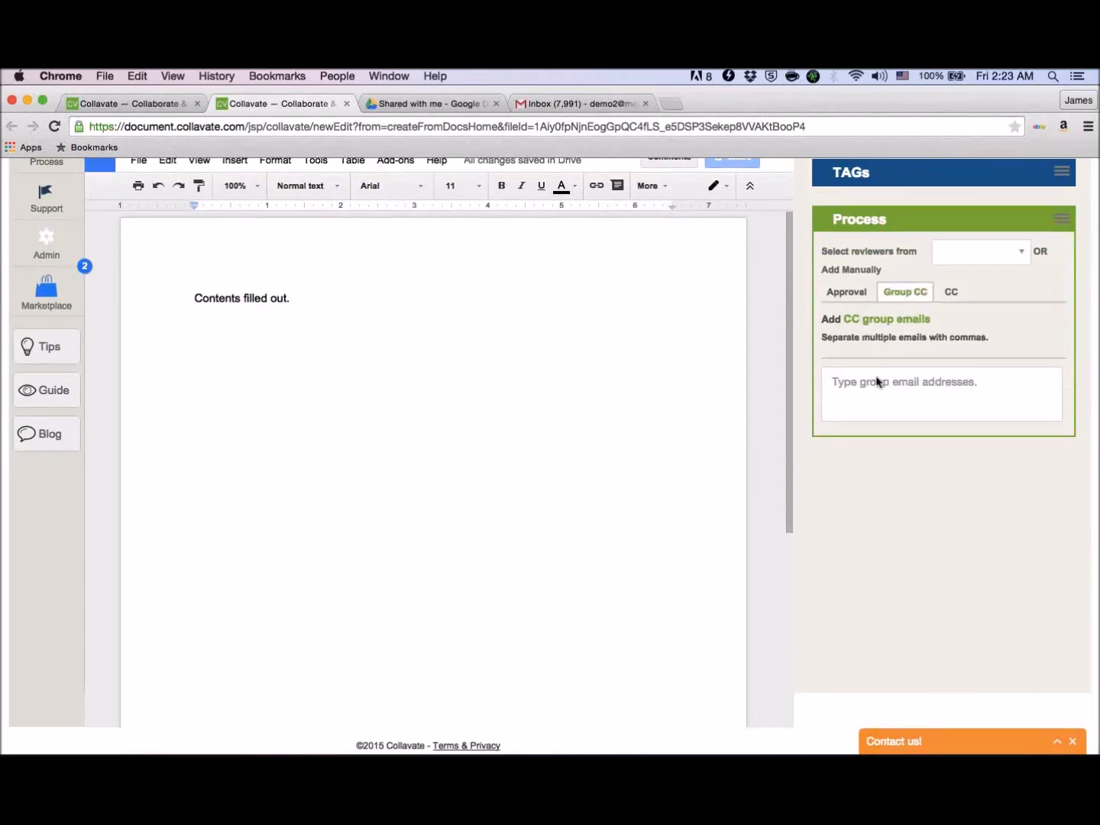
pyautogui.click(950, 291)
# - Return to the Approval settings and enter the custom message "This is a test for our webinar."
pyautogui.click(853, 296)
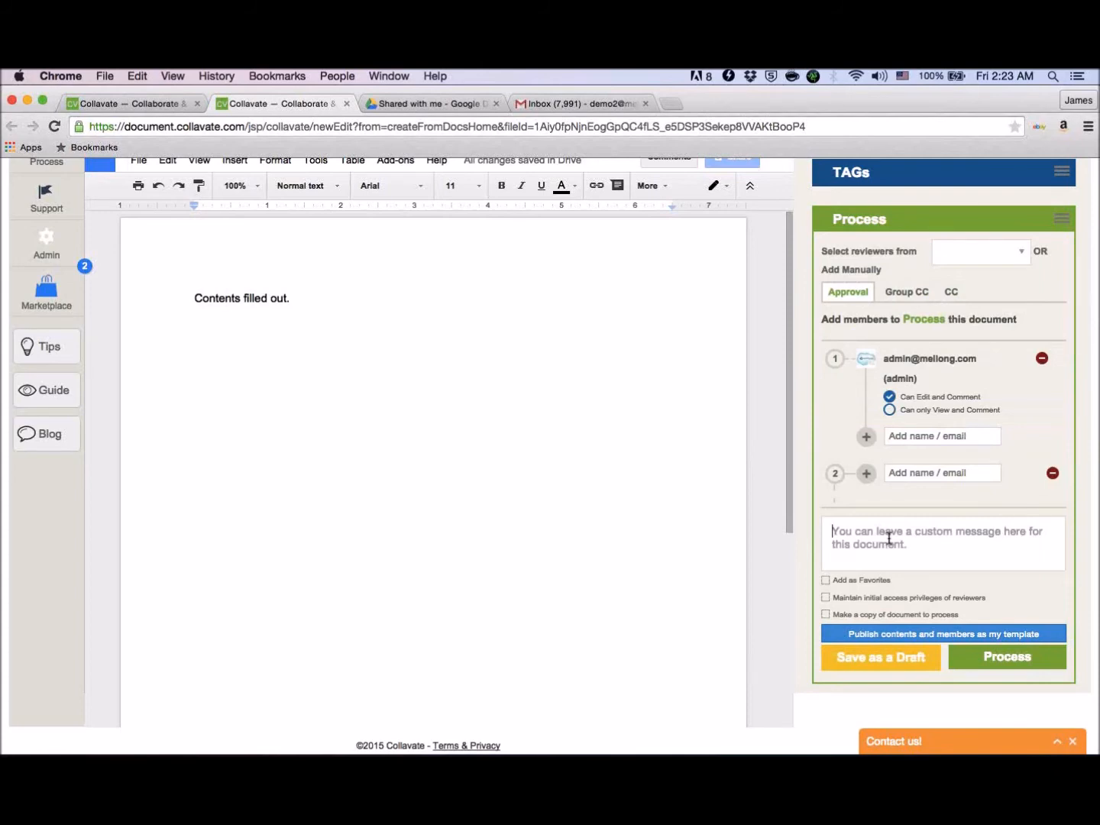
pyautogui.write('This is')
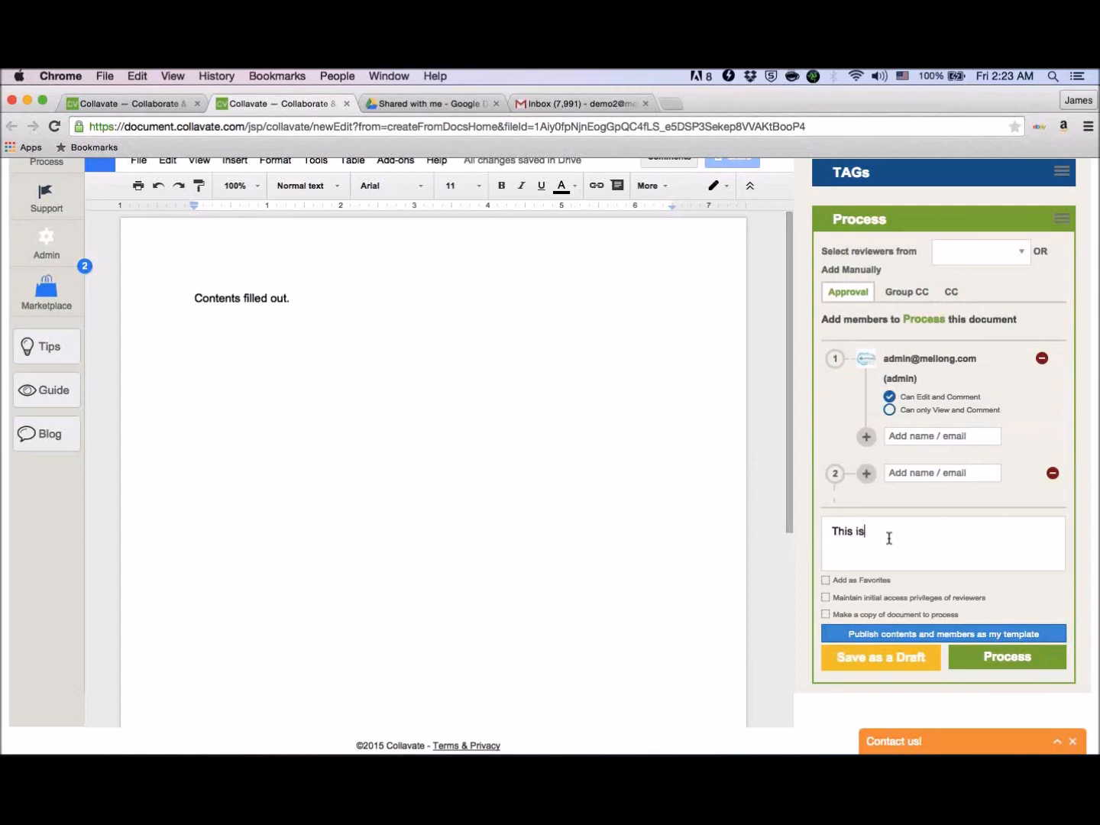
pyautogui.write(' a test for our webinar.')
# - Try the Add as Favorites option, view the reviewer source choices, and turn the option off again
pyautogui.click(826, 579)
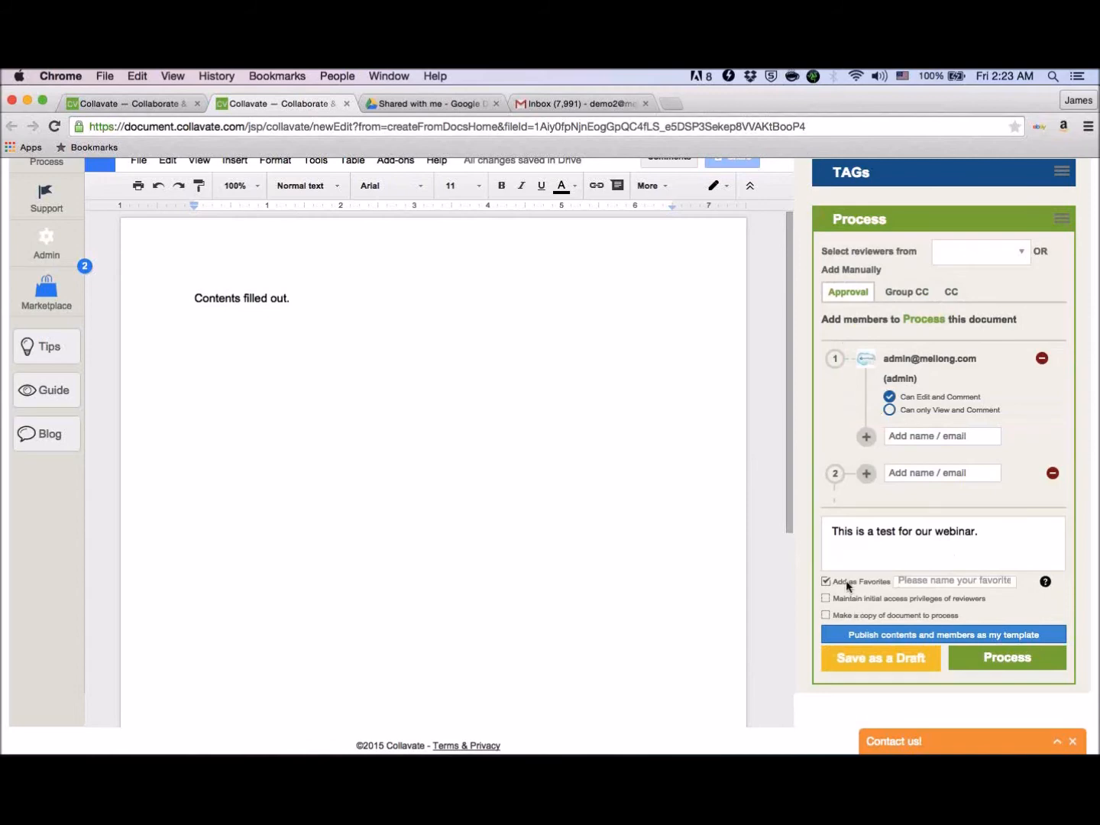
pyautogui.click(989, 258)
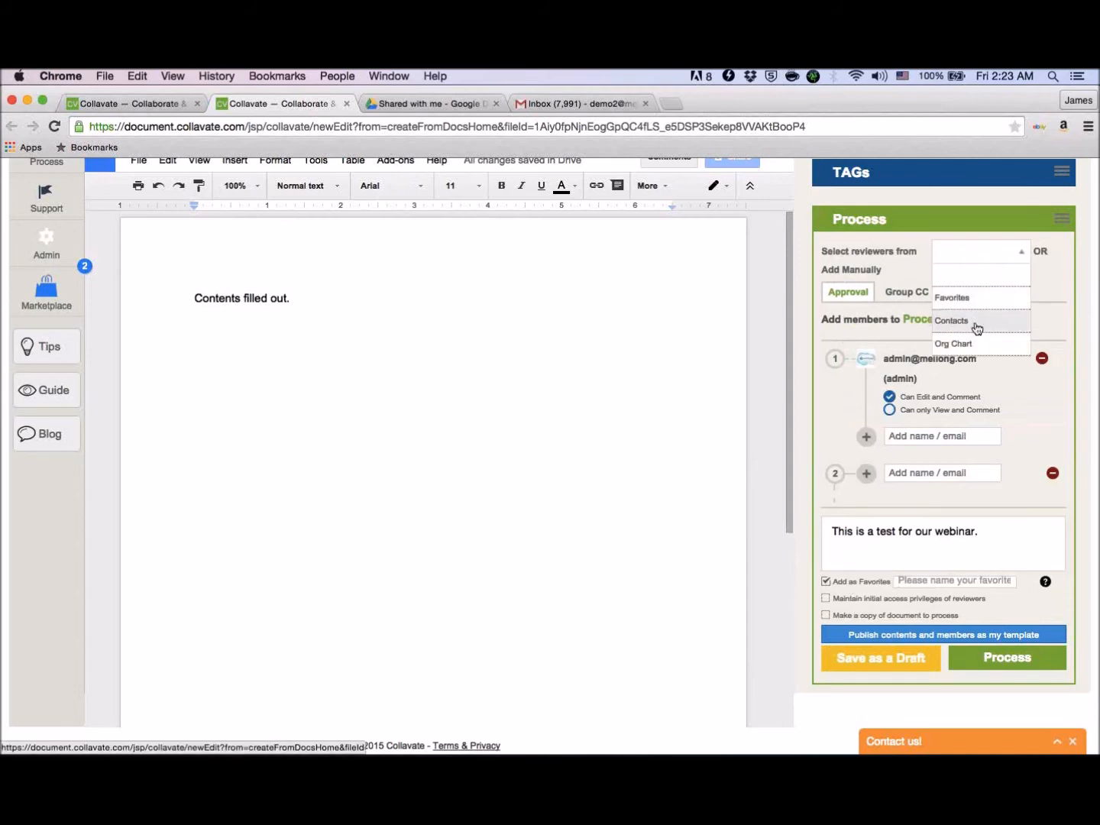
pyautogui.click(826, 580)
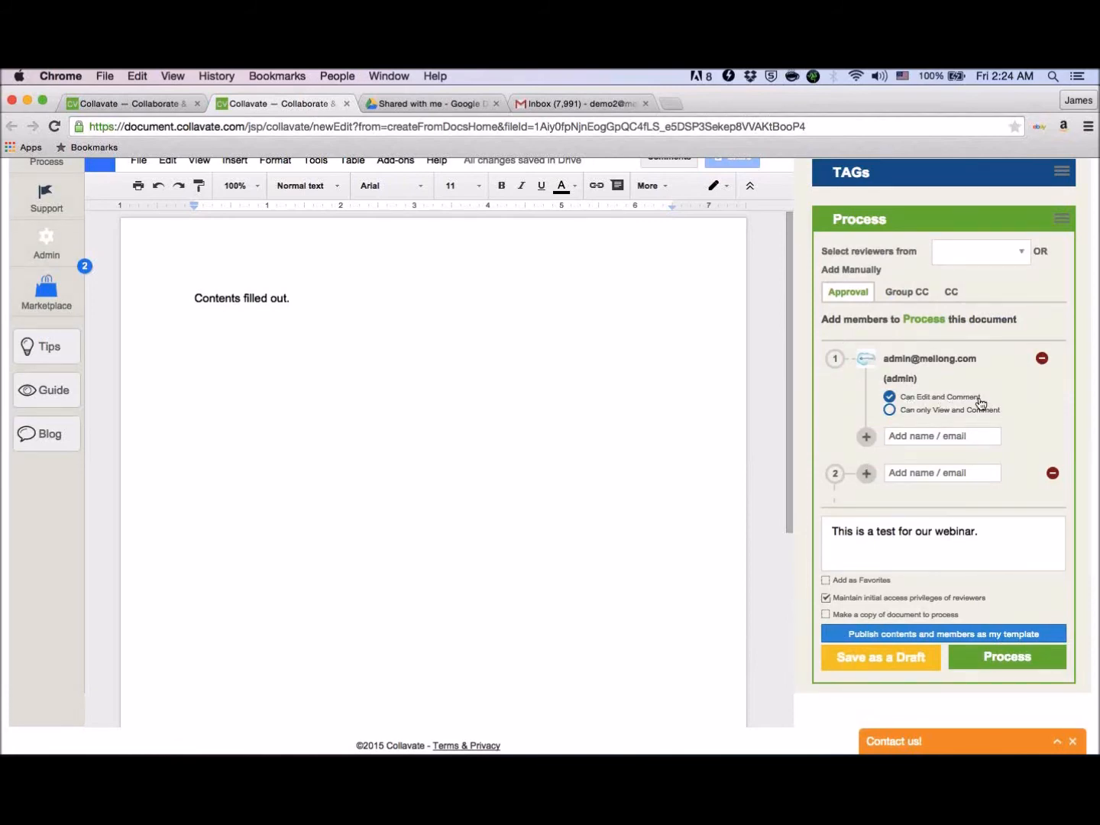
# - Try the administrator's view-only access and the copy option, then restore Can Edit and Comment and leave the privilege and copy options off
pyautogui.click(914, 414)
pyautogui.click(933, 399)
pyautogui.click(844, 601)
pyautogui.click(825, 614)
pyautogui.click(826, 616)
# - Submit the document to the approval process and acknowledge the message
pyautogui.scroll(-1, 945, 529)
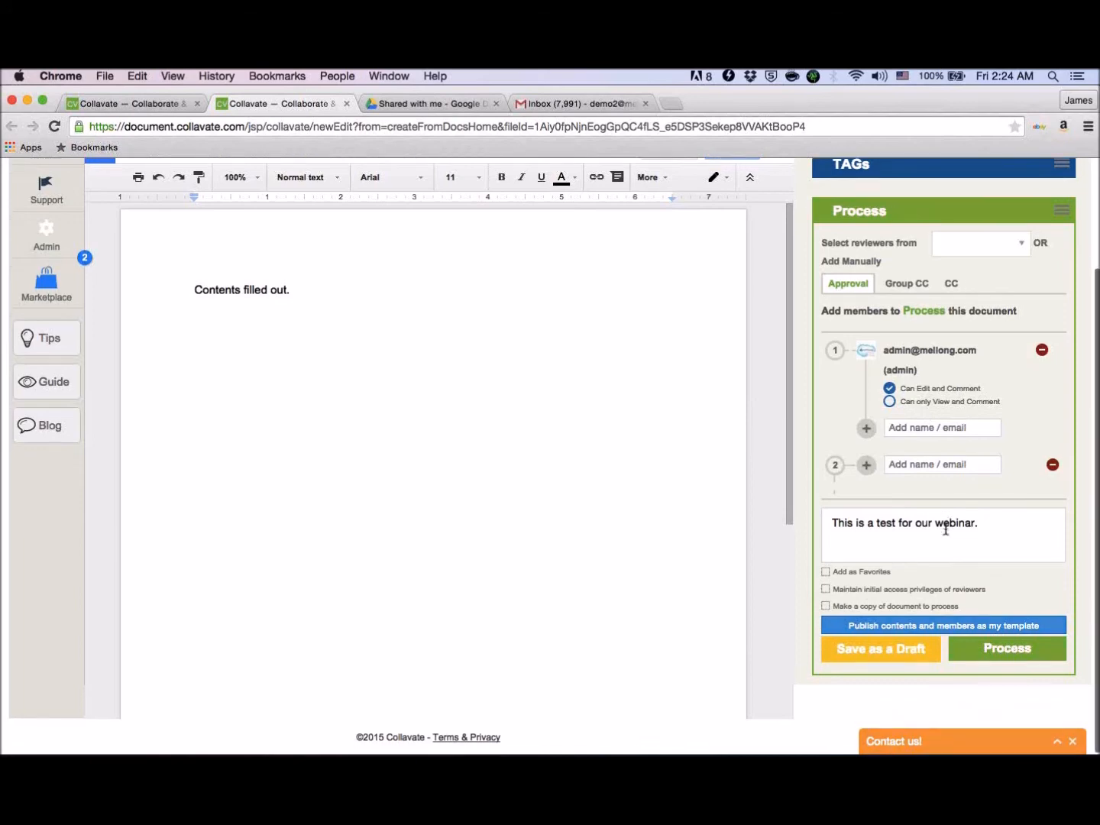
pyautogui.scroll(2, 945, 529)
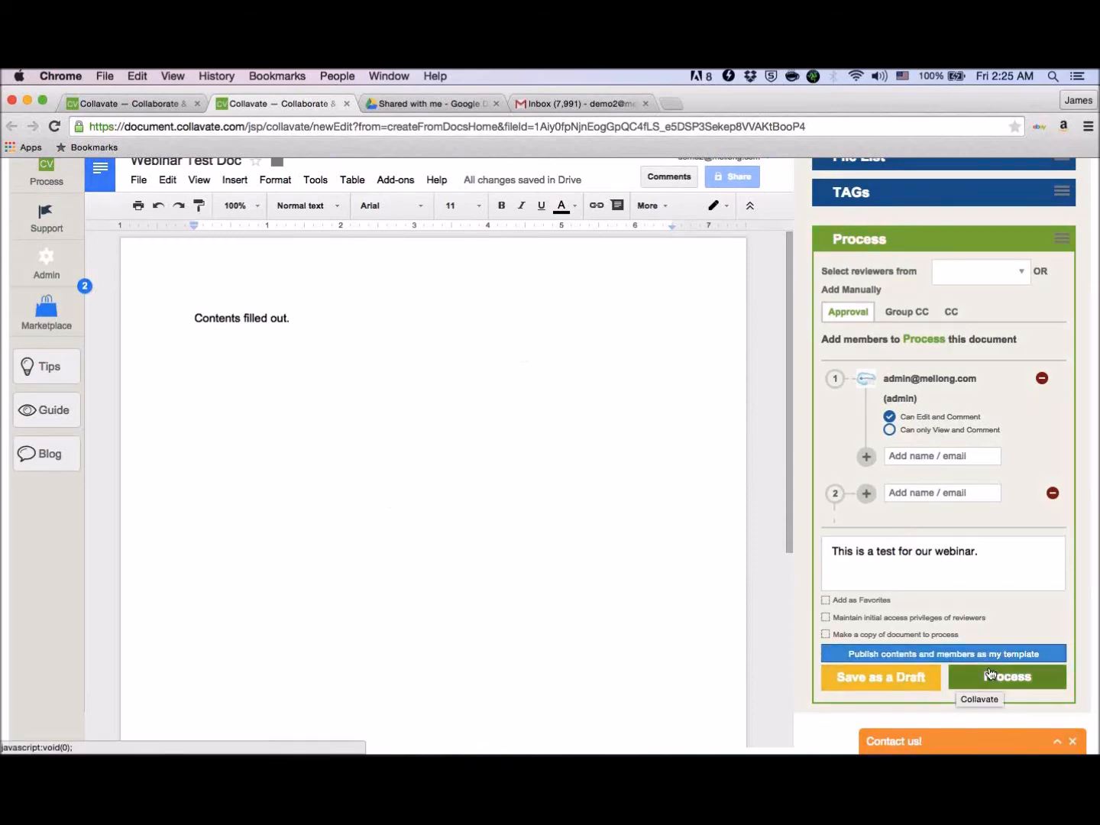
pyautogui.scroll(-1, 1080, 621)
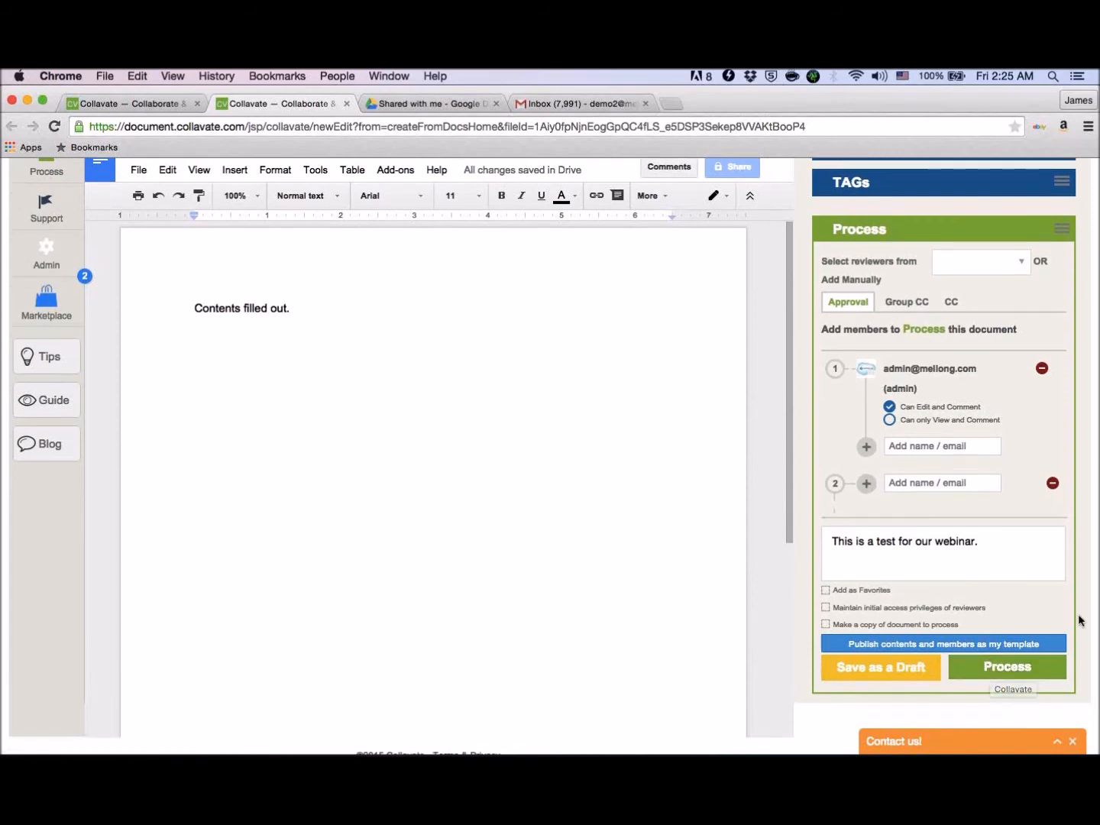
pyautogui.click(1044, 643)
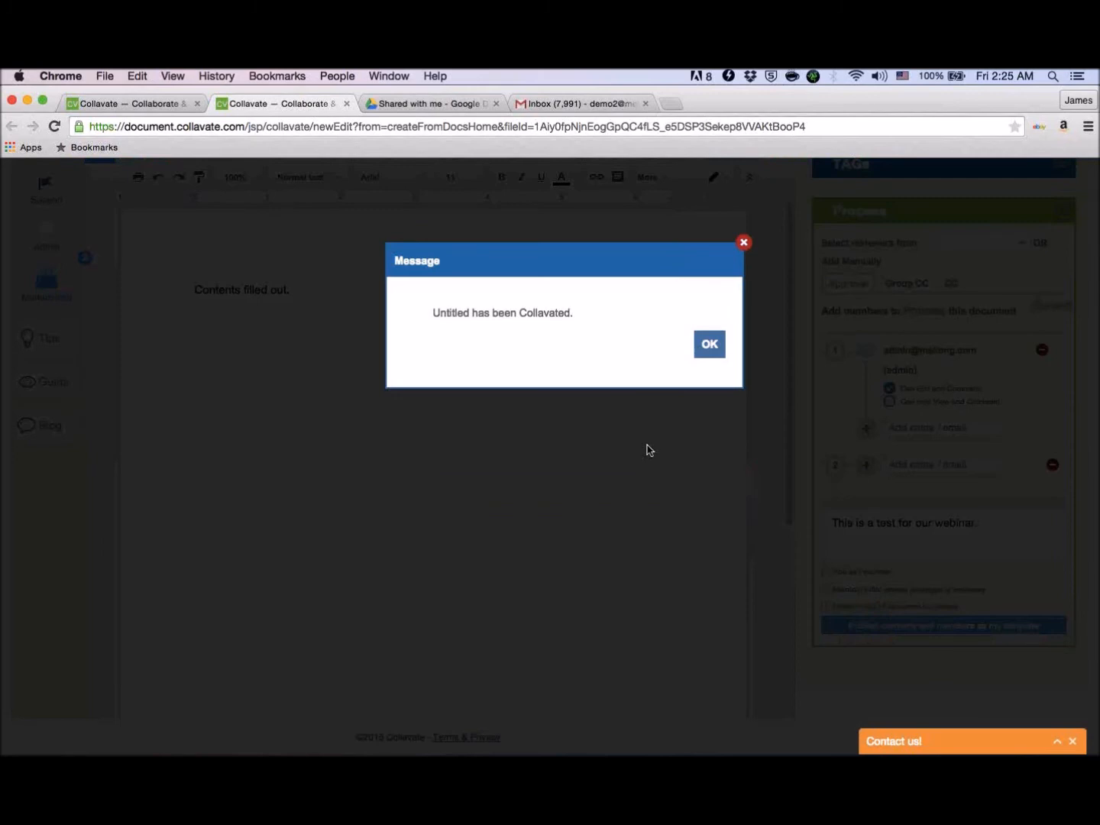
pyautogui.click(710, 346)
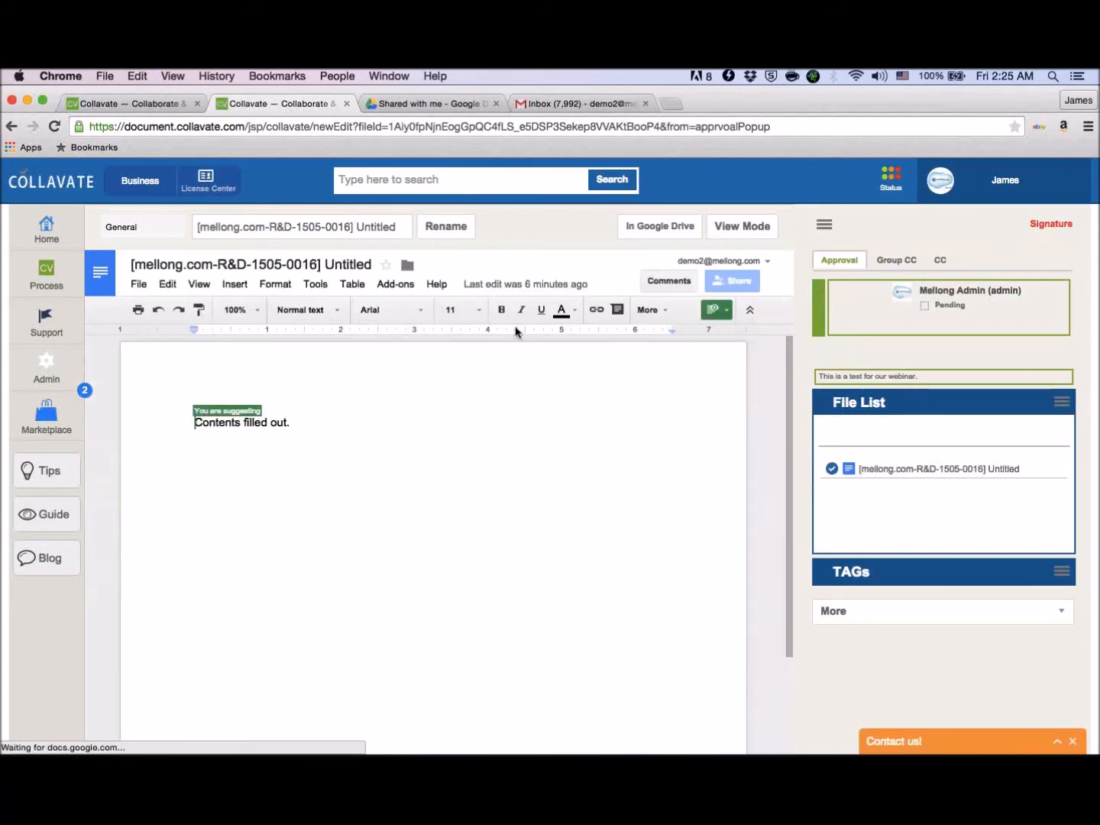
# - Switch to the submitter's Gmail, refresh the inbox and open the "You collavated Untitled" notification
pyautogui.click(580, 108)
pyautogui.click(246, 221)
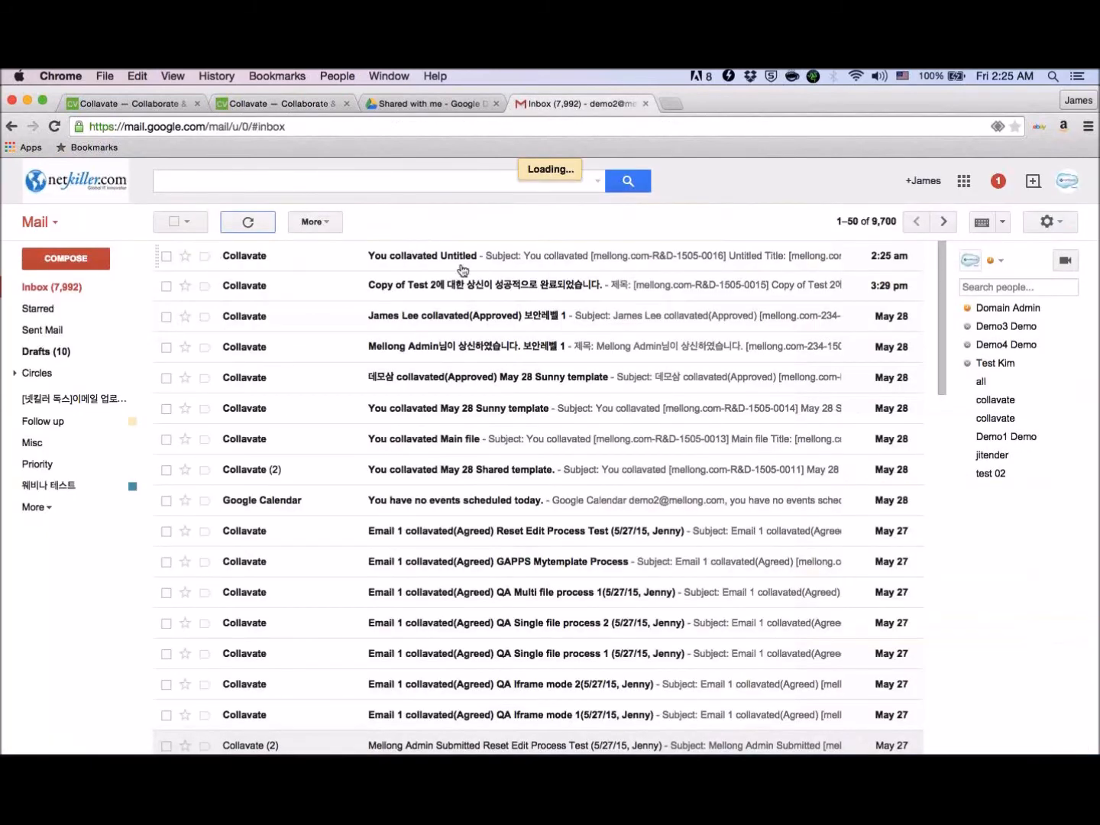
pyautogui.click(463, 270)
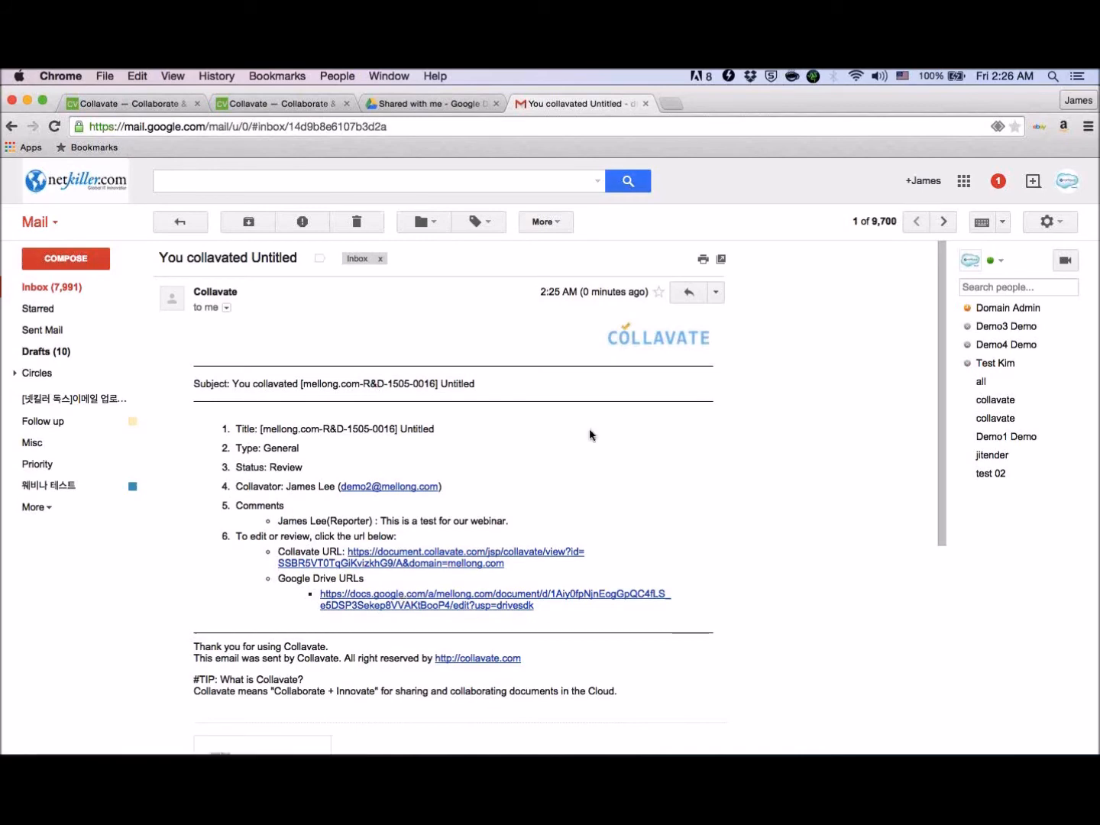
# - Switch to the administrator's Gmail and open the document submission notification among the Updates messages
pyautogui.hotkey('ctrl', 'Right')
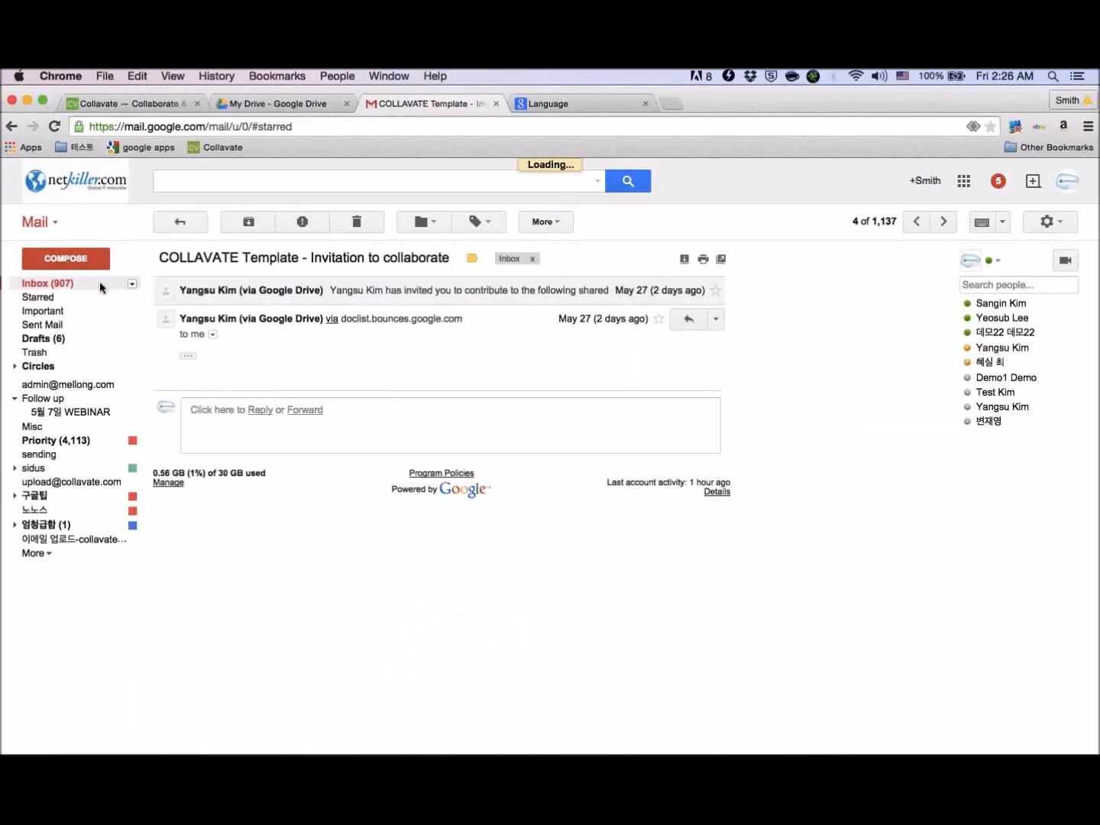
pyautogui.click(99, 284)
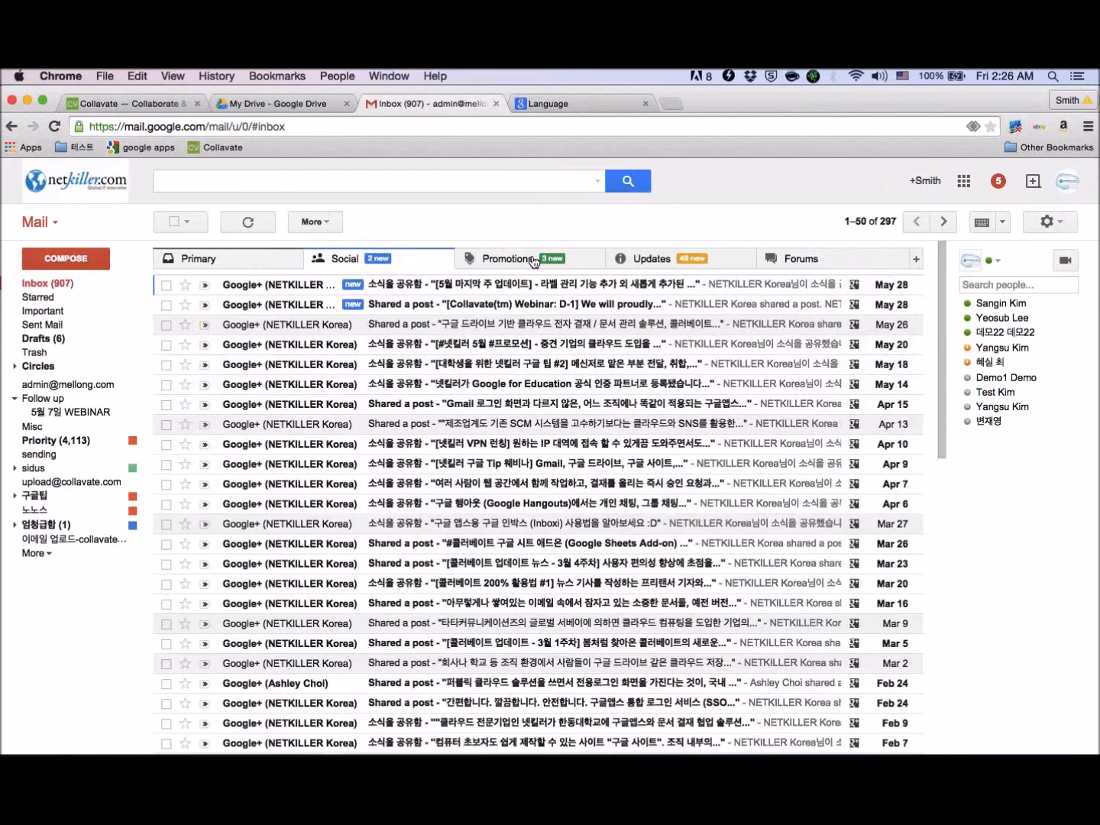
pyautogui.click(532, 260)
pyautogui.click(648, 262)
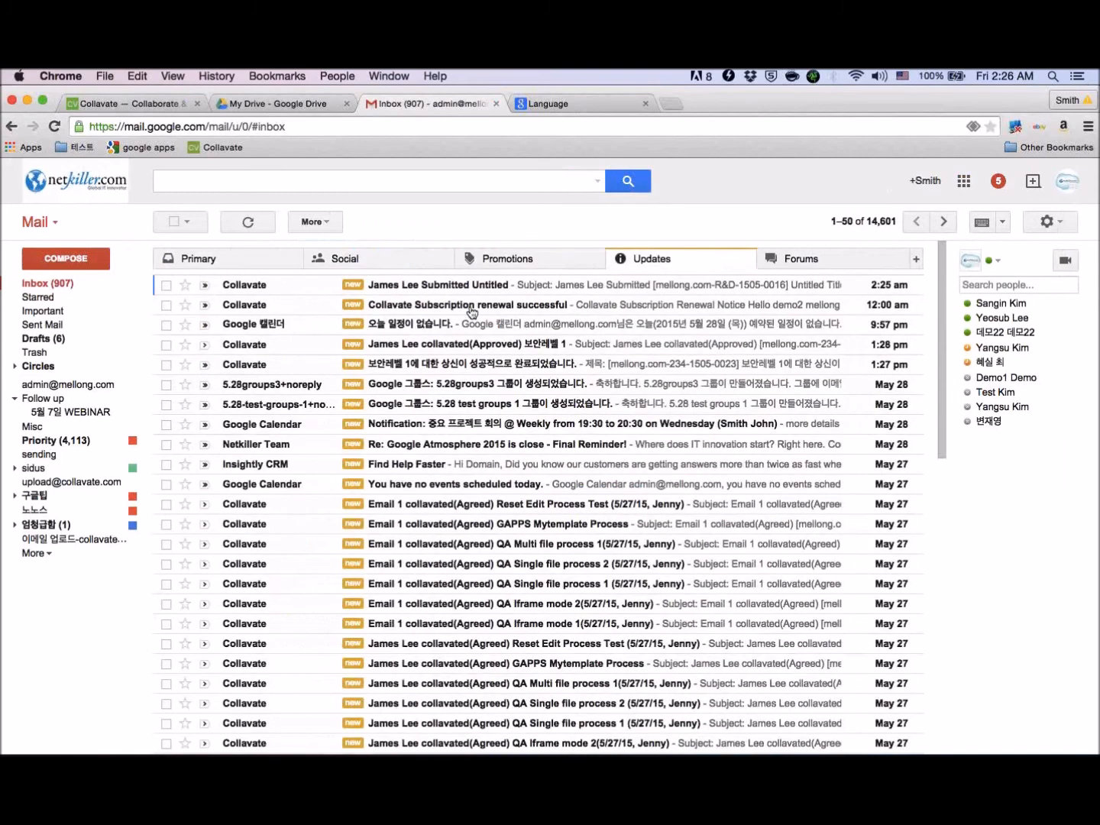
pyautogui.click(381, 288)
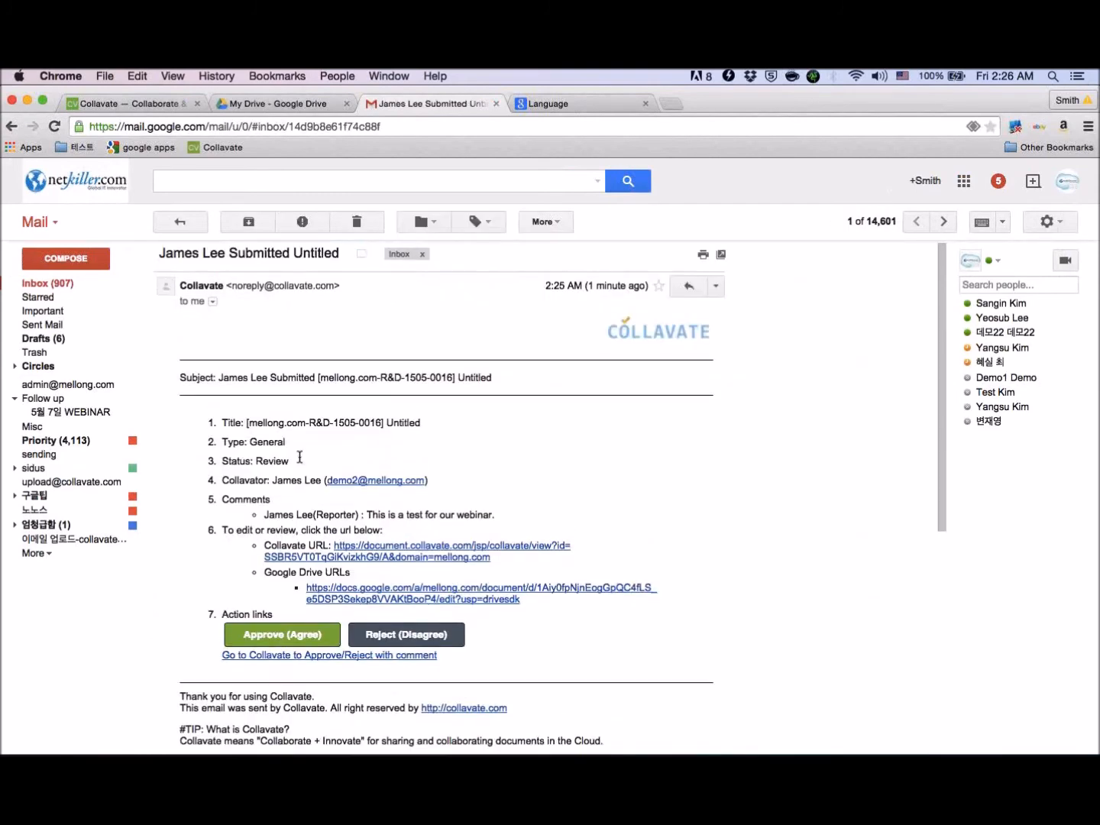
# - Open the Collavate URL from the submission e-mail, examine the review page, and return to the e-mail
pyautogui.scroll(-3, 299, 456)
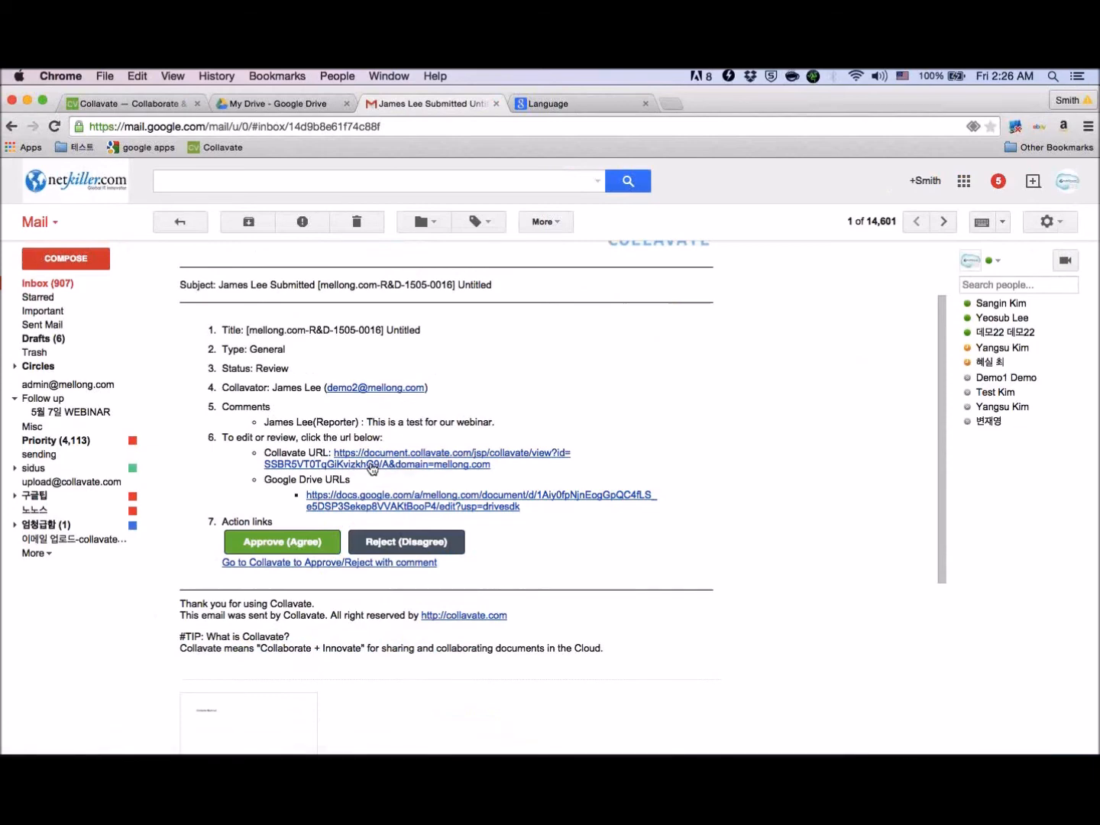
pyautogui.click(407, 469)
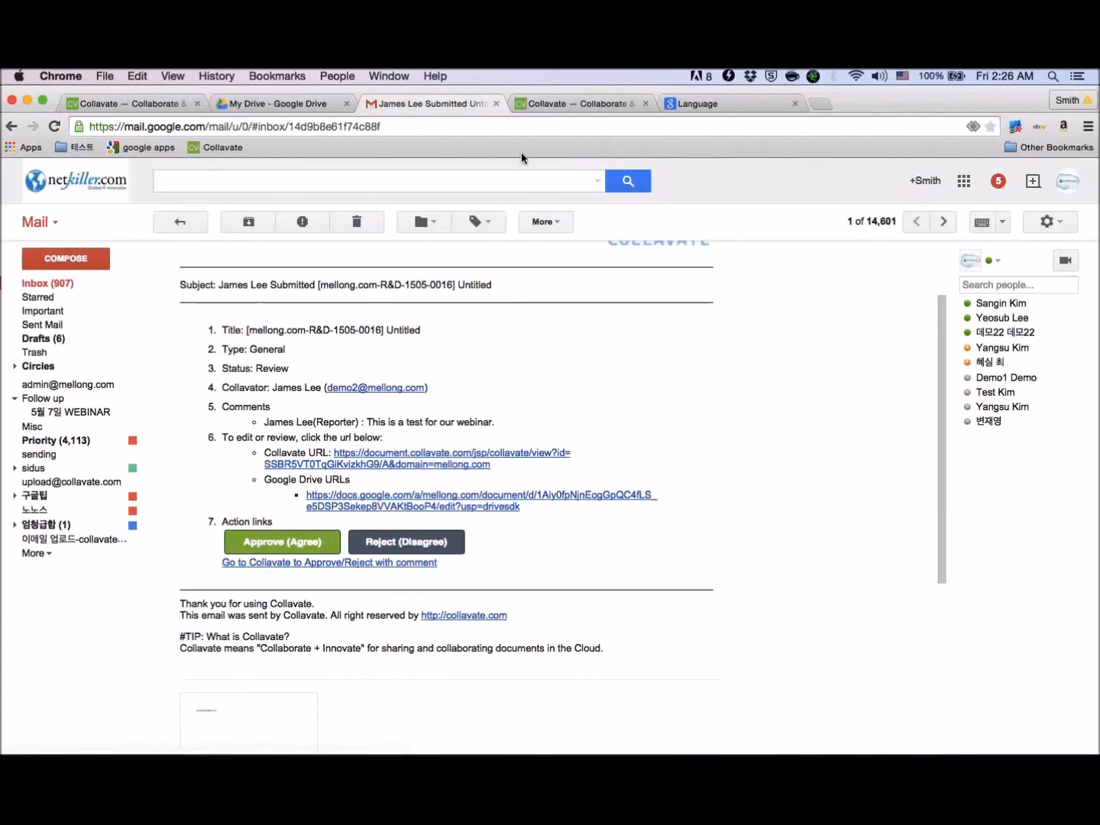
pyautogui.click(560, 103)
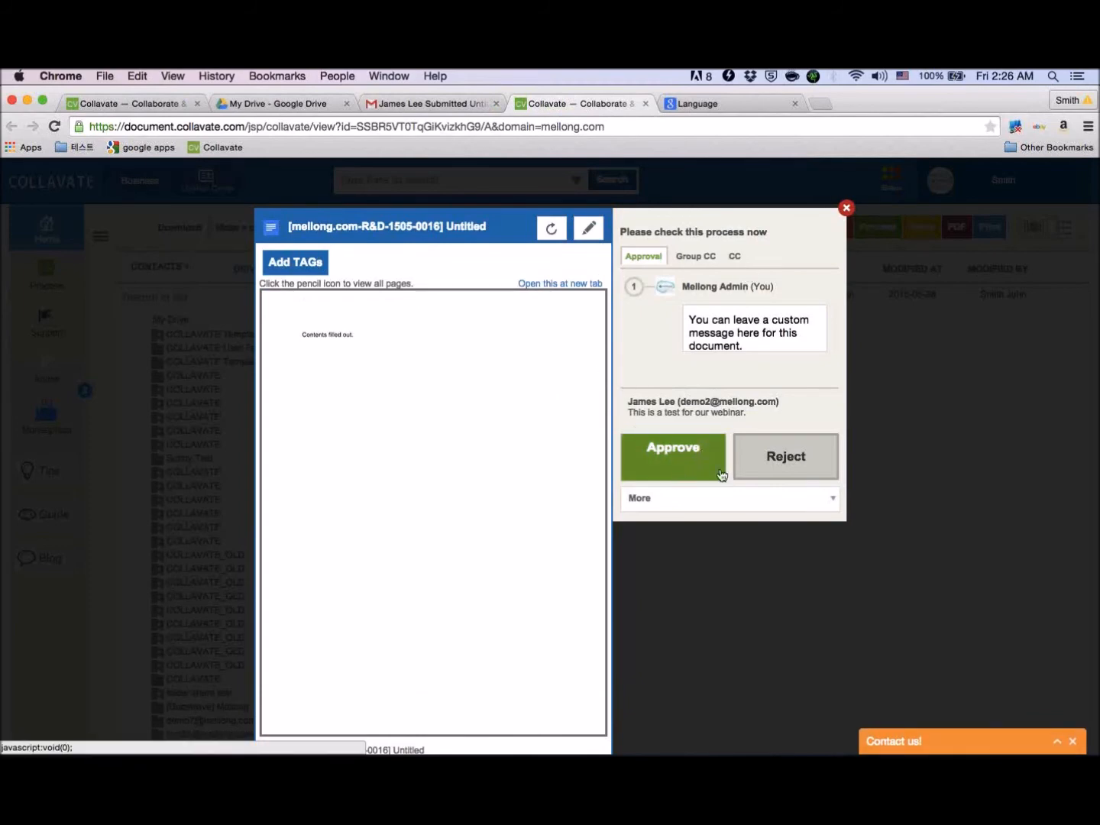
pyautogui.click(405, 107)
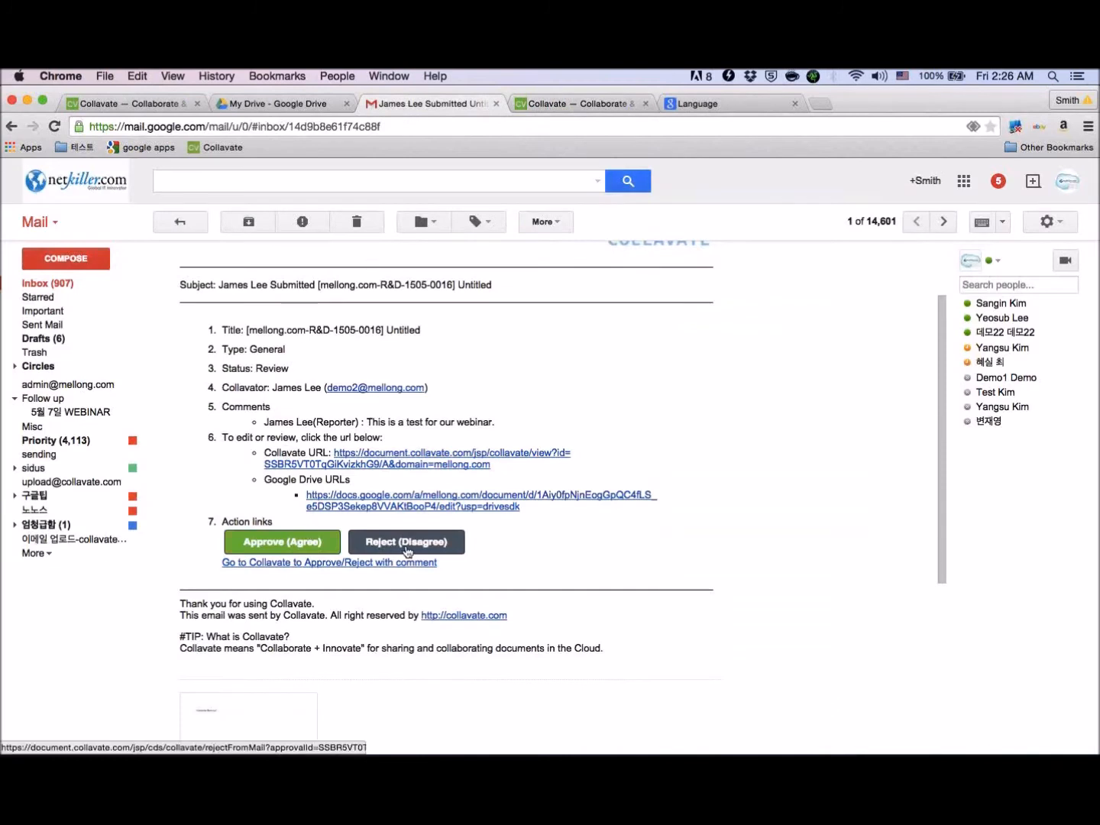
# - Approve the document directly from the e-mail and confirm the approval
pyautogui.click(307, 543)
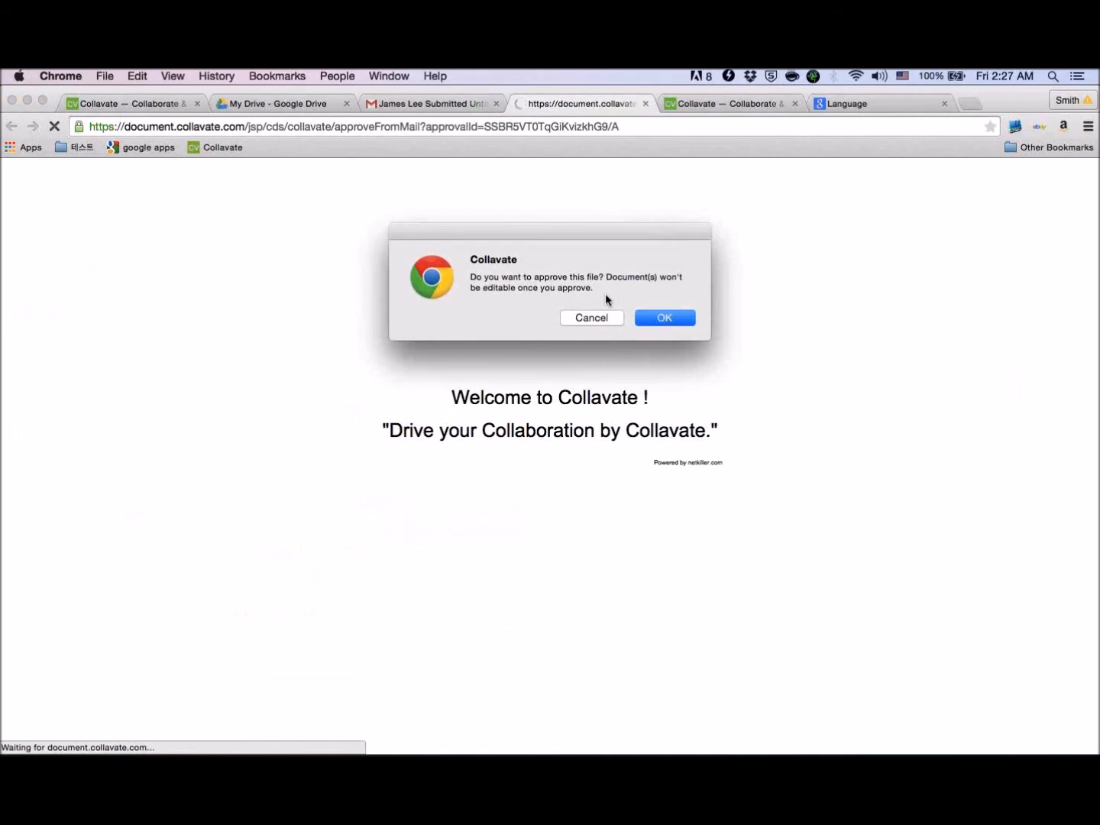
pyautogui.click(675, 323)
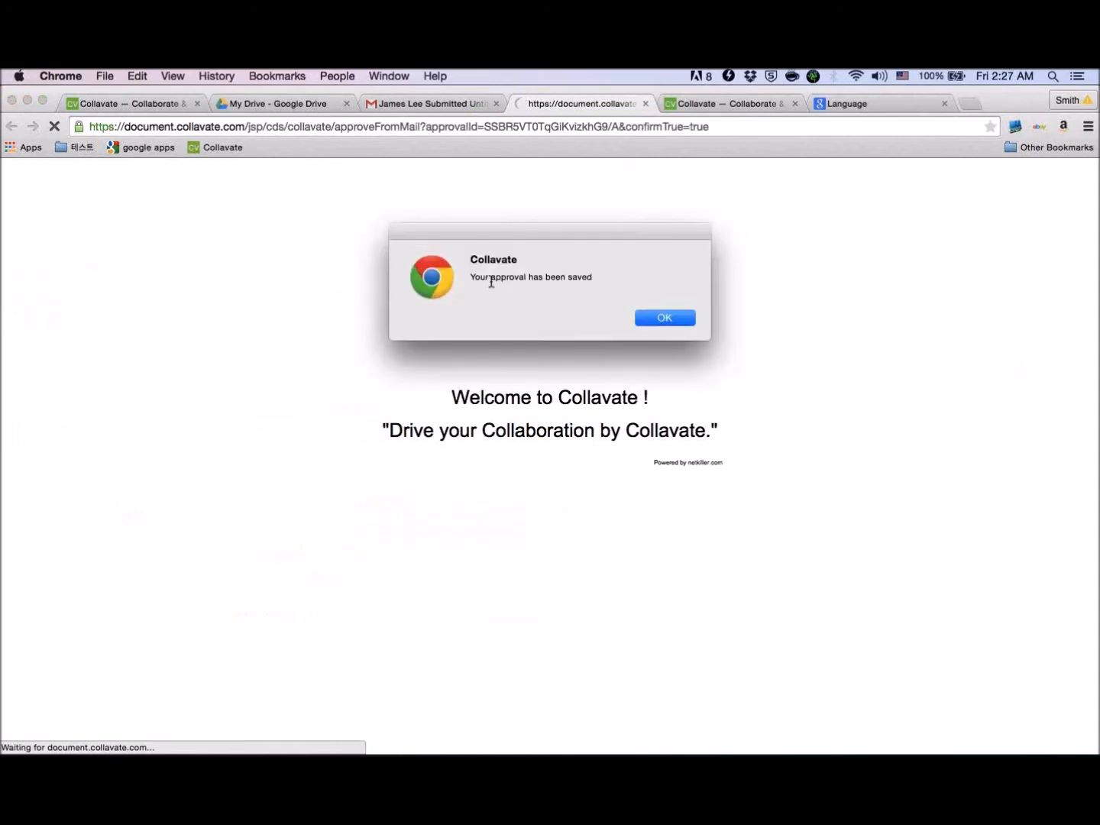
pyautogui.click(658, 310)
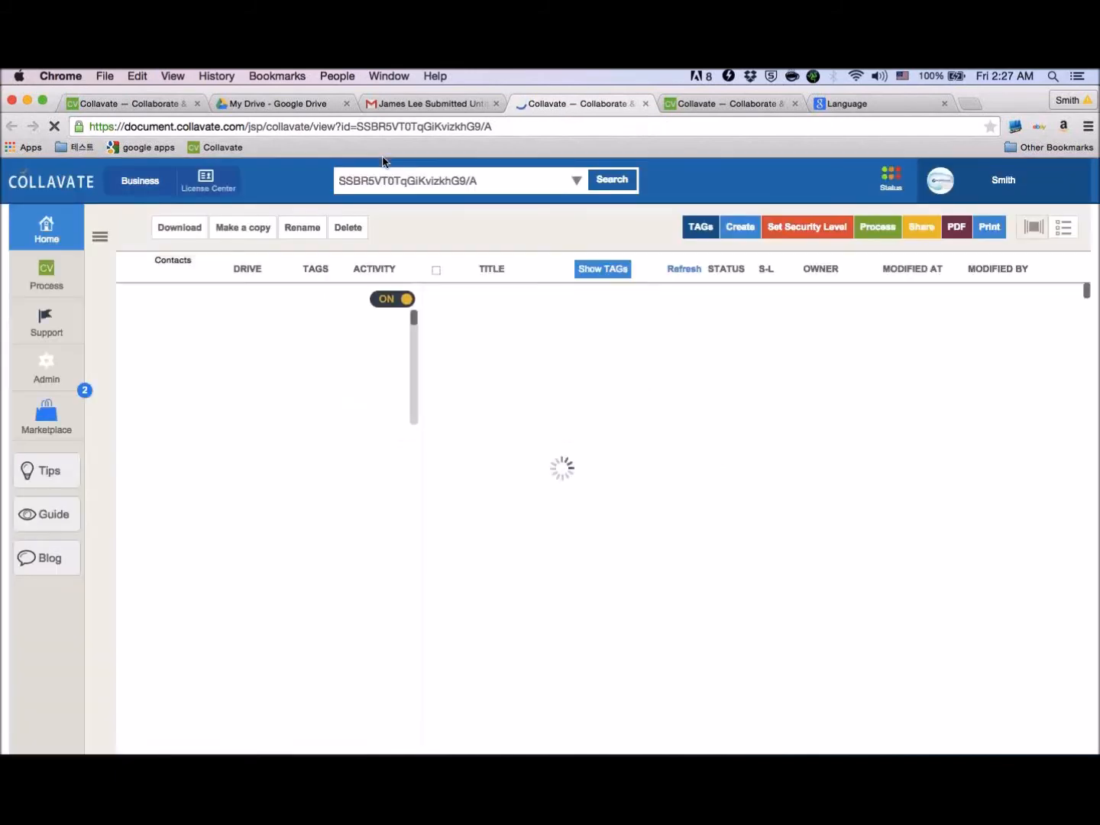
# - Return to the submitter's Gmail, refresh the inbox and read the approval notification for the Untitled document
pyautogui.hotkey('ctrl', 'Left')
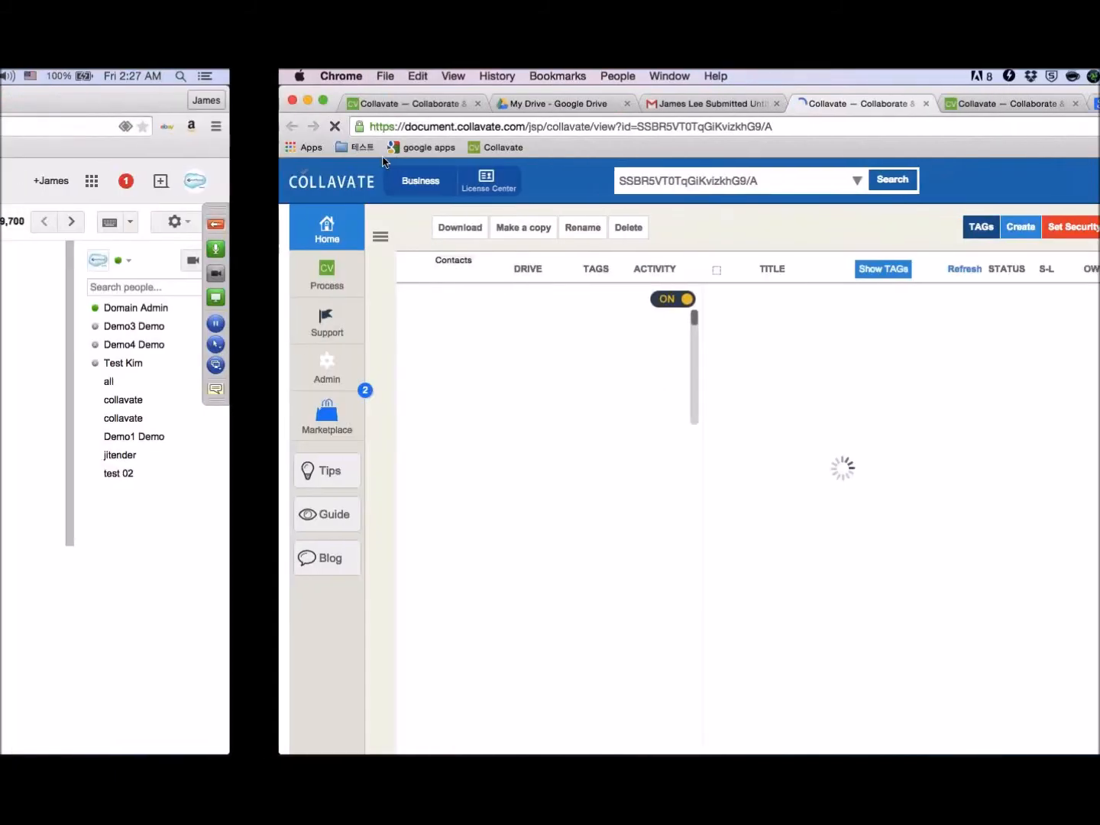
pyautogui.click(180, 222)
pyautogui.click(264, 225)
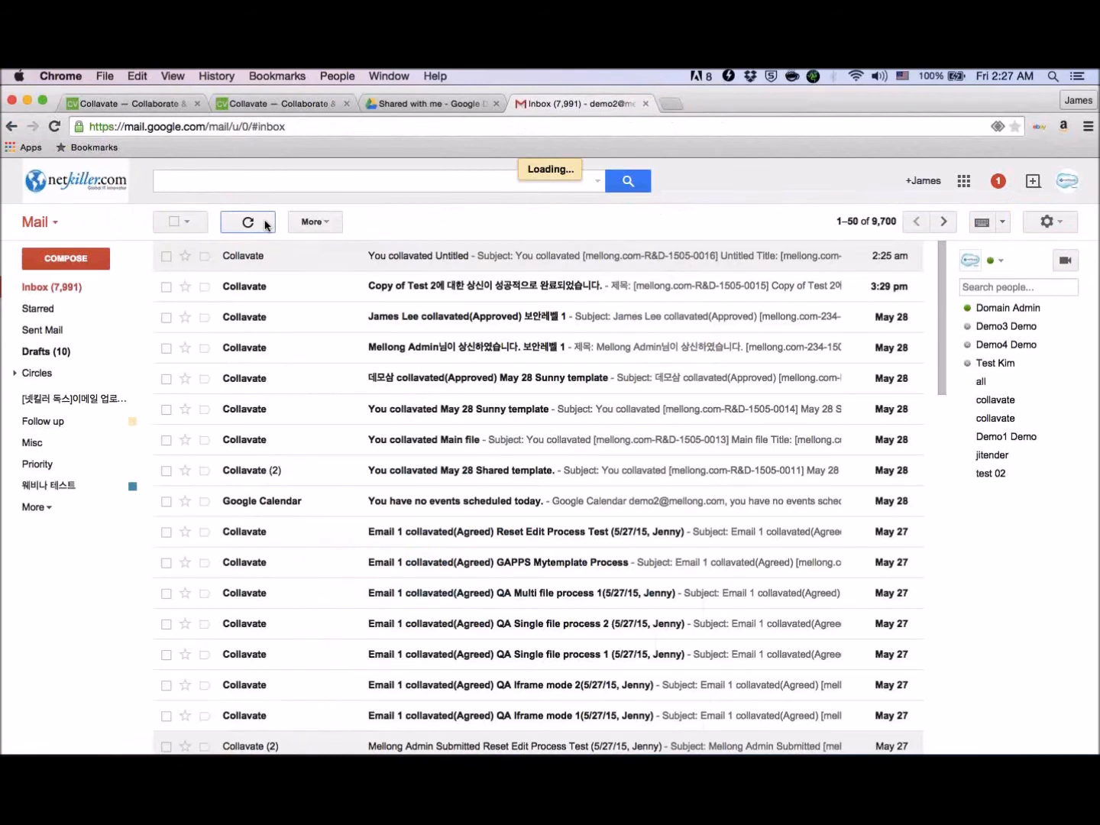
pyautogui.click(426, 257)
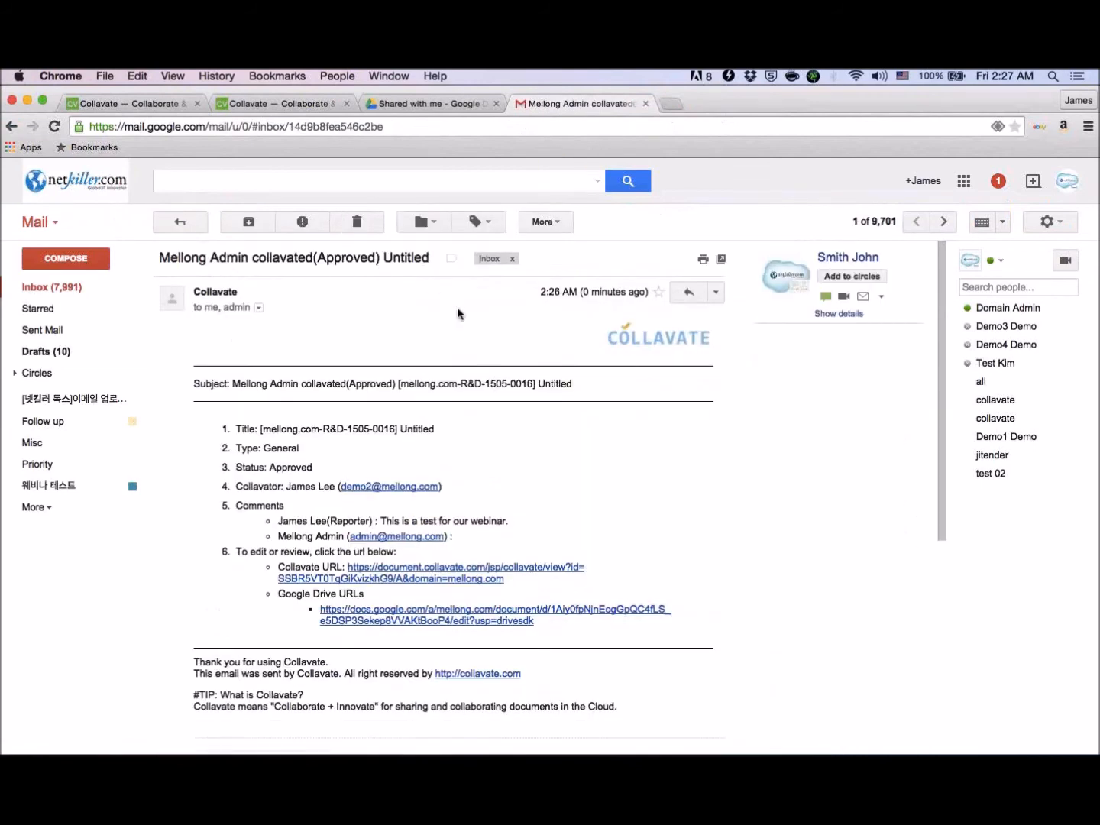
pyautogui.scroll(-3, 427, 480)
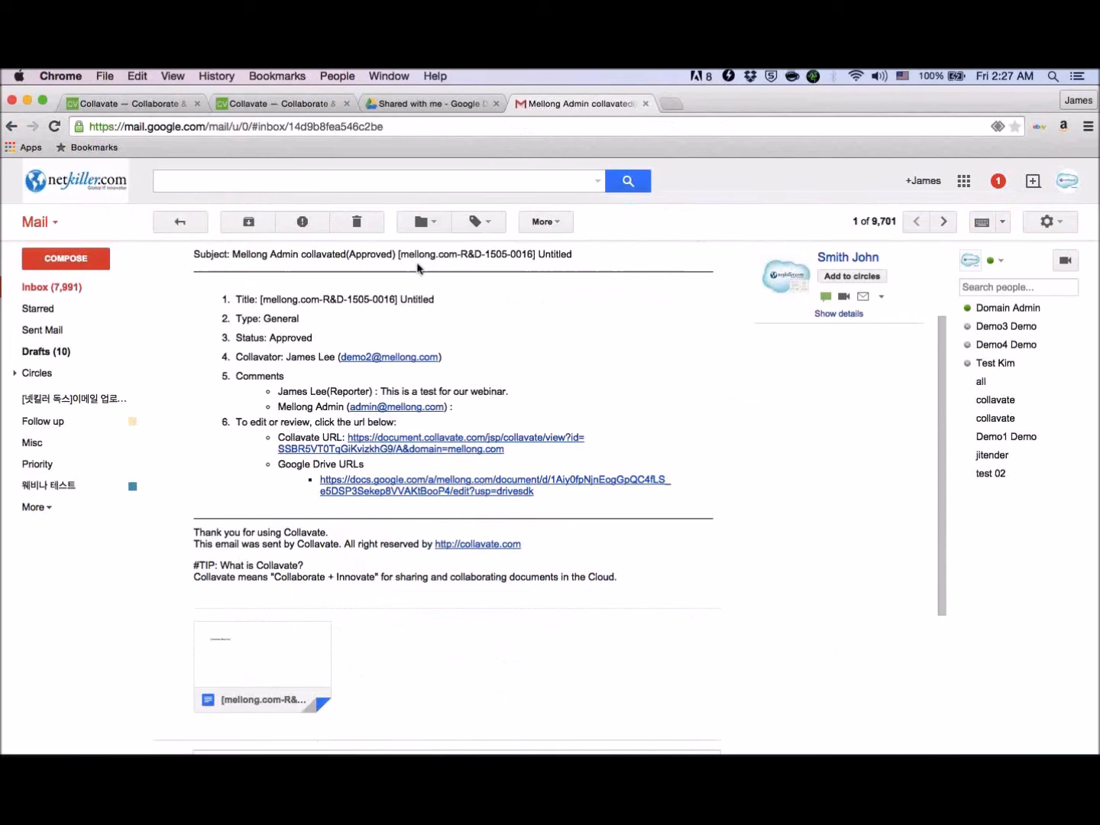
# - Switch to Google Drive and open "[mellong.com-R&D-1505-0016] Untitled" from Shared with me
pyautogui.click(425, 103)
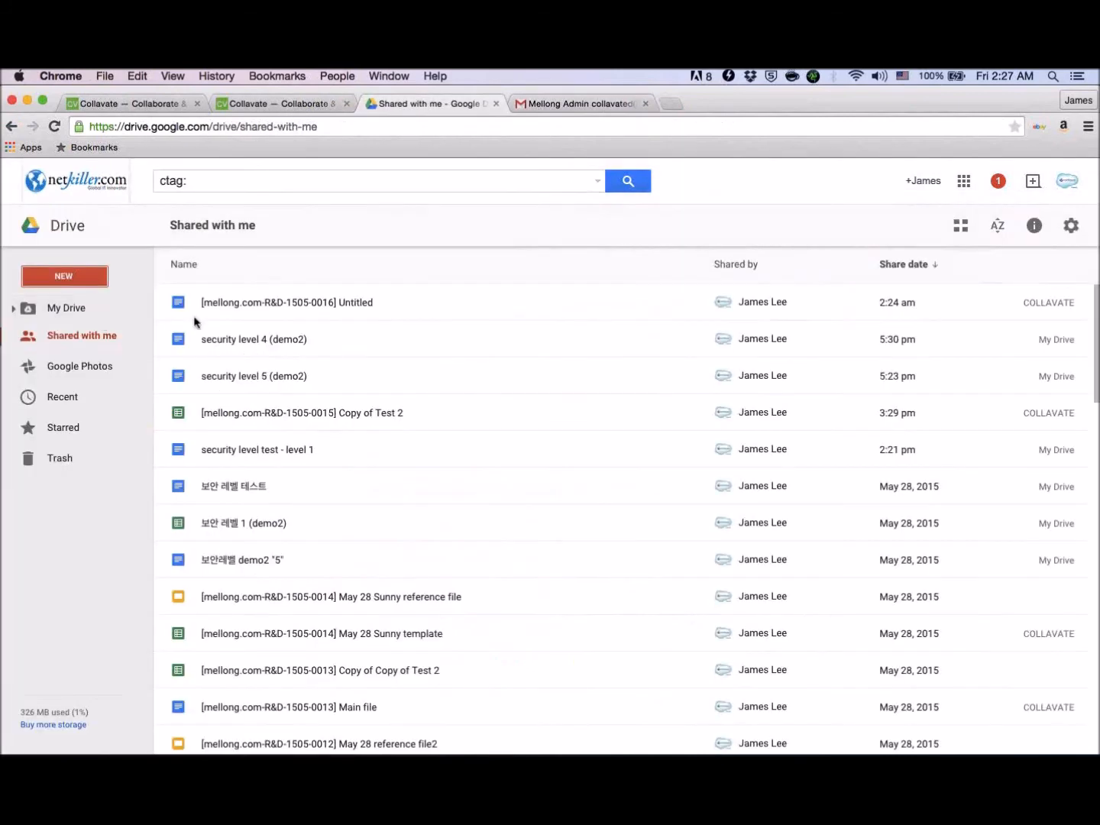
pyautogui.click(368, 300)
pyautogui.doubleClick(368, 300)
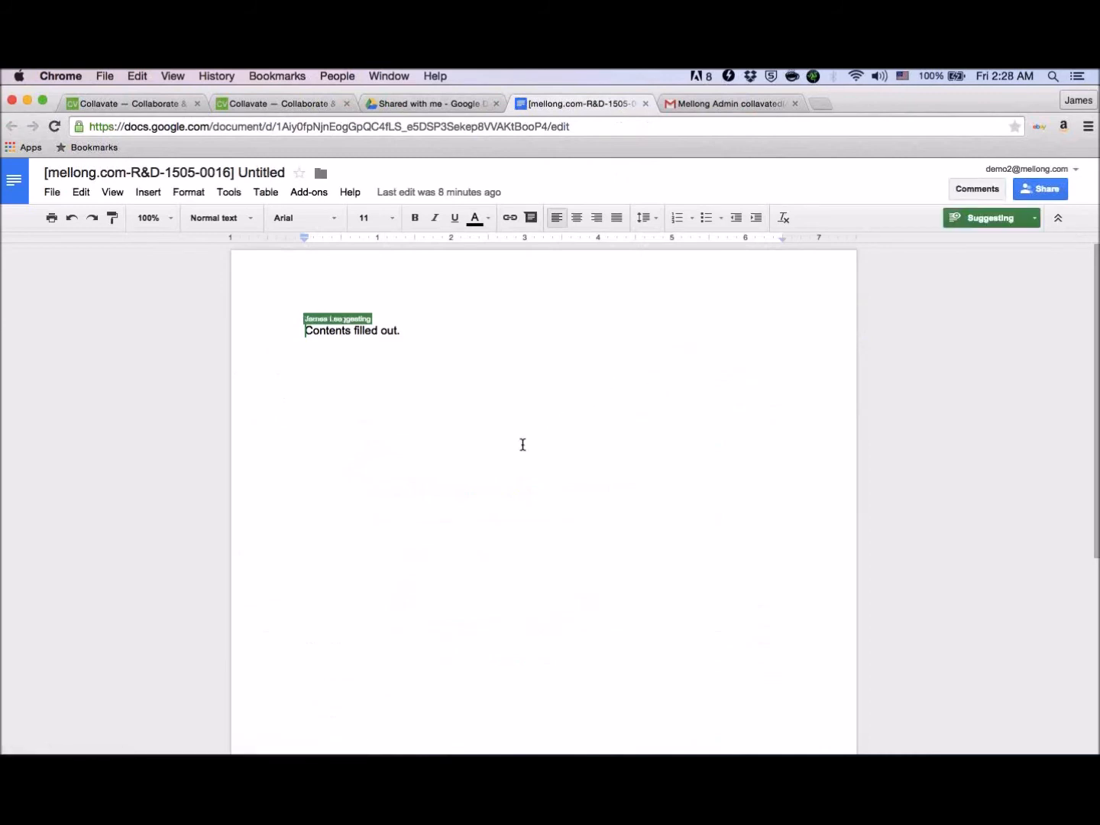
# - Close the Webinar Test Doc process form in Collavate and check the add-on options of the approved document in Google Docs
pyautogui.click(159, 110)
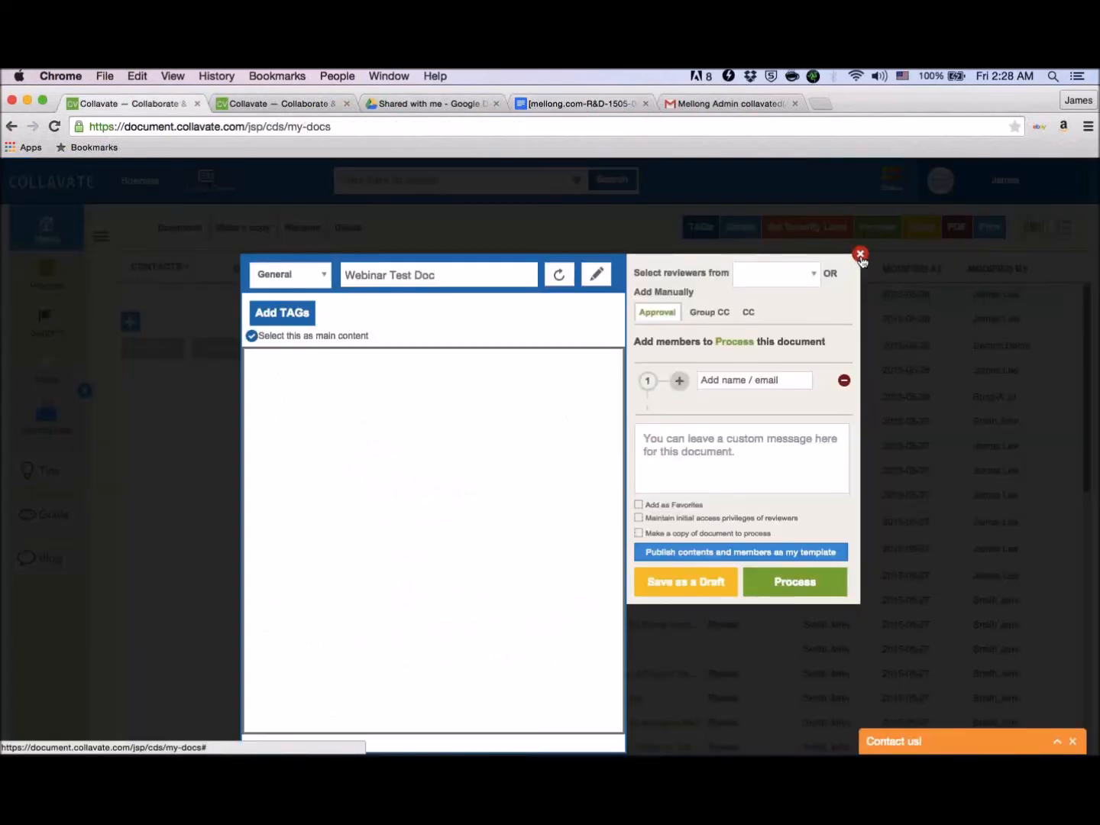
pyautogui.click(860, 255)
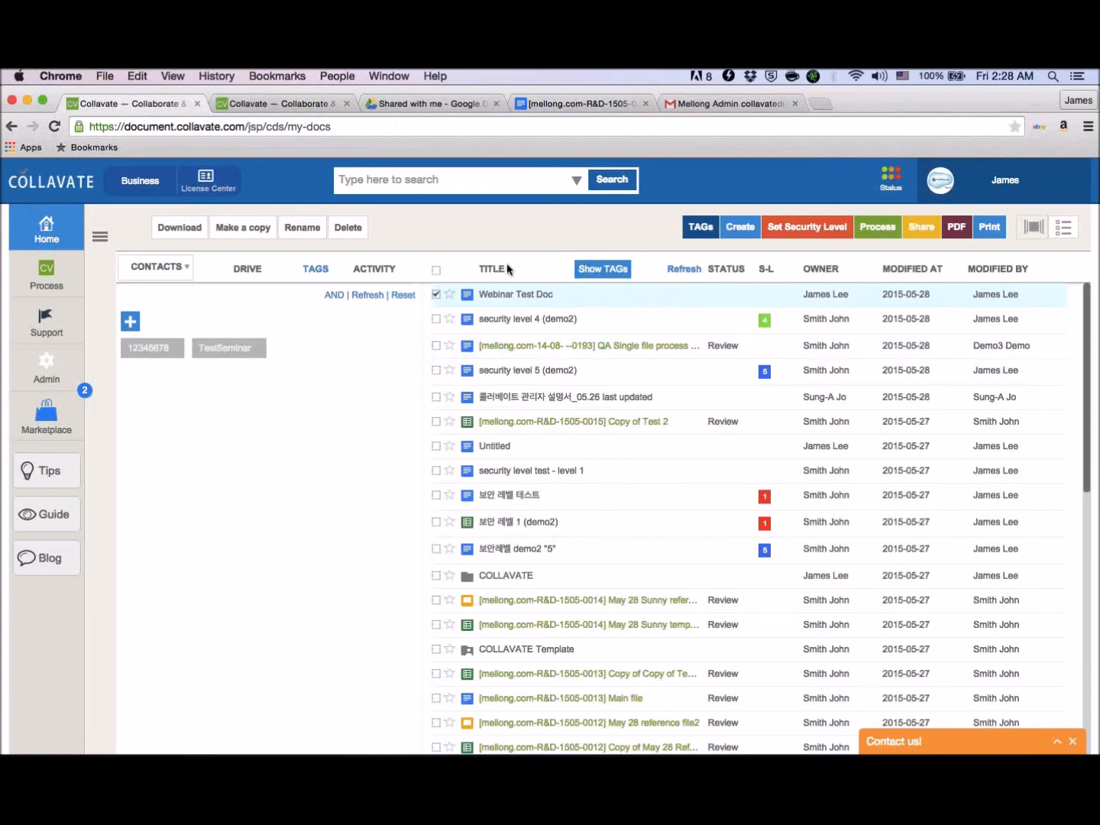
pyautogui.click(580, 107)
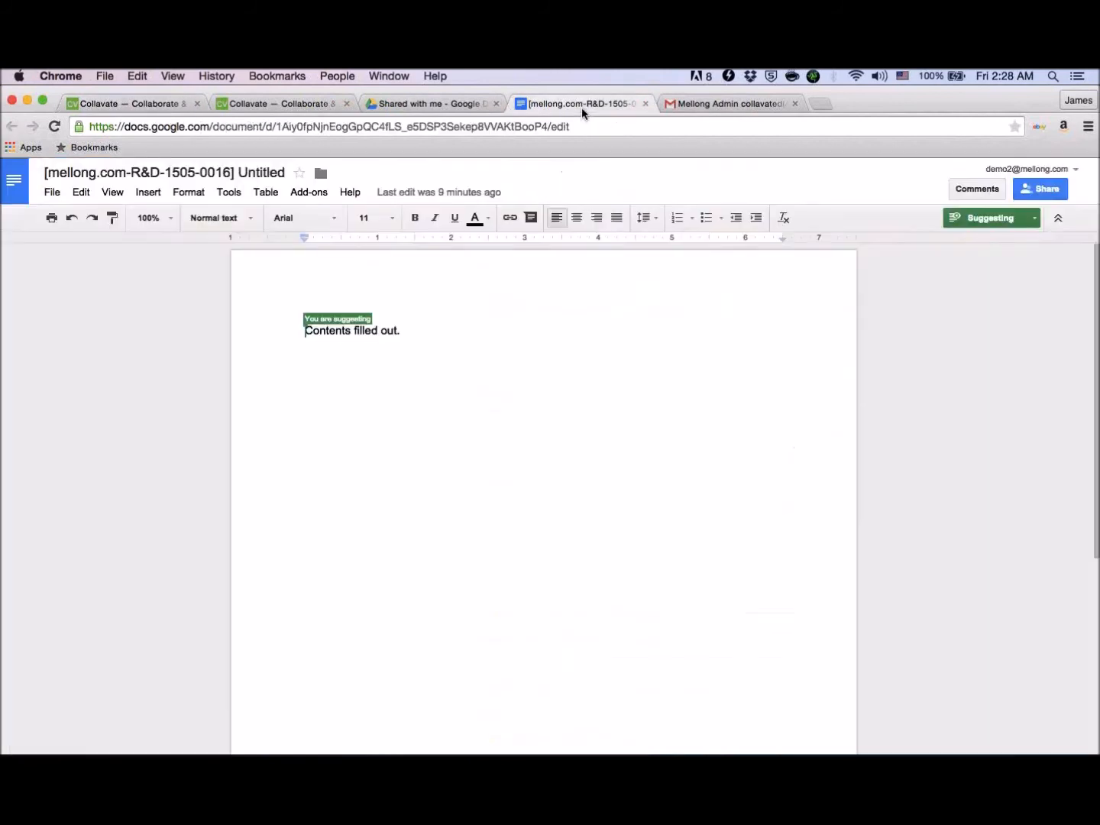
pyautogui.click(297, 196)
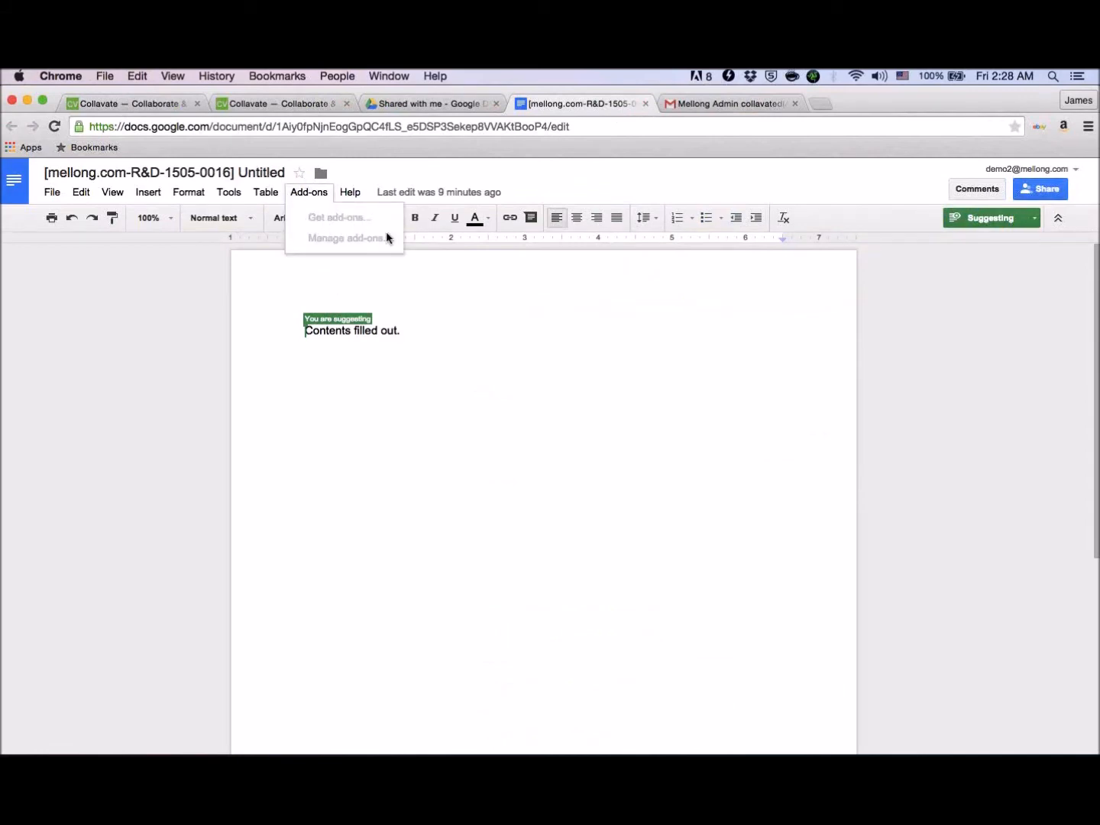
pyautogui.click(305, 392)
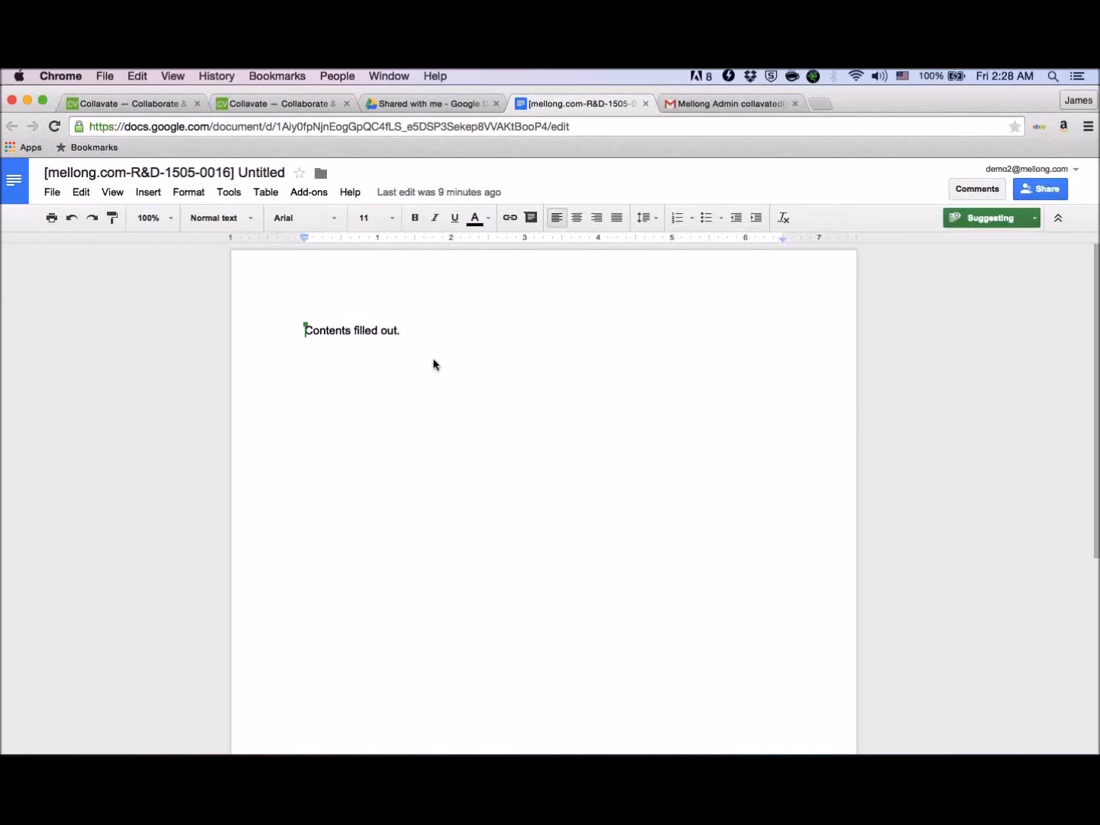
# - Switch back to Google Drive and check which file actions are available for "[mellong.com-R&D-1505-0016] Untitled" in Shared with me
pyautogui.click(158, 104)
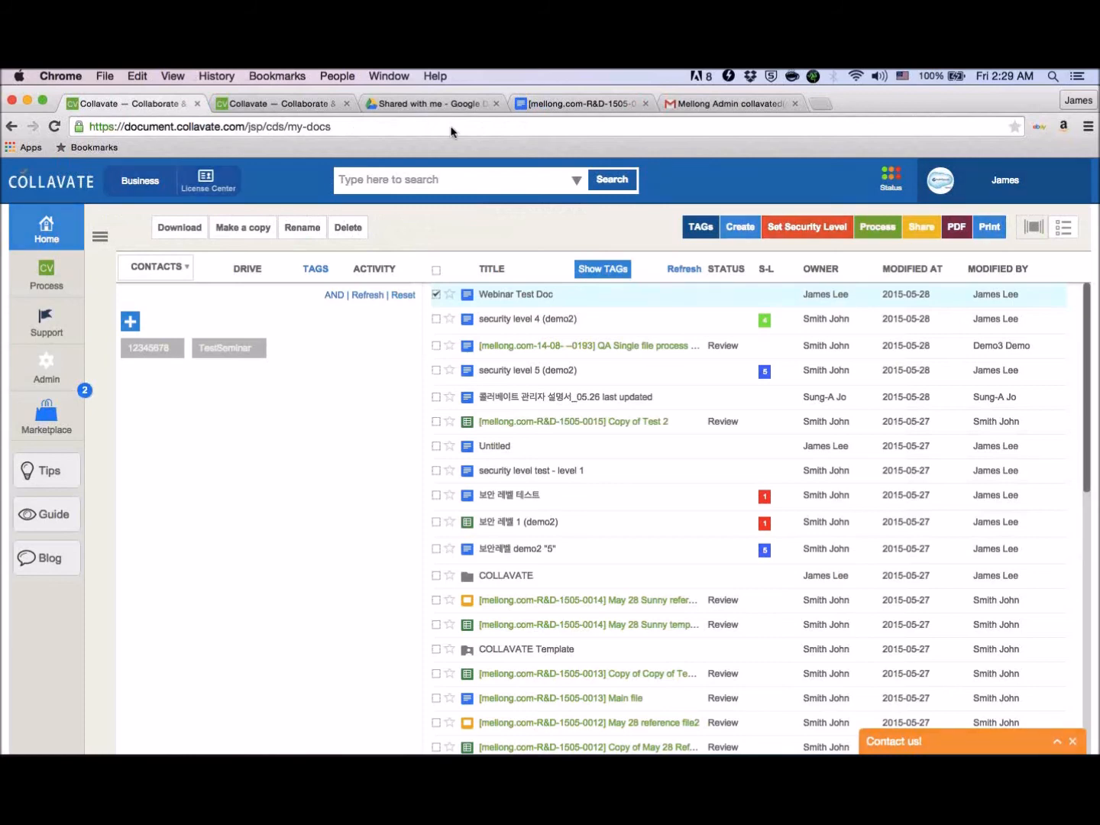
pyautogui.click(443, 105)
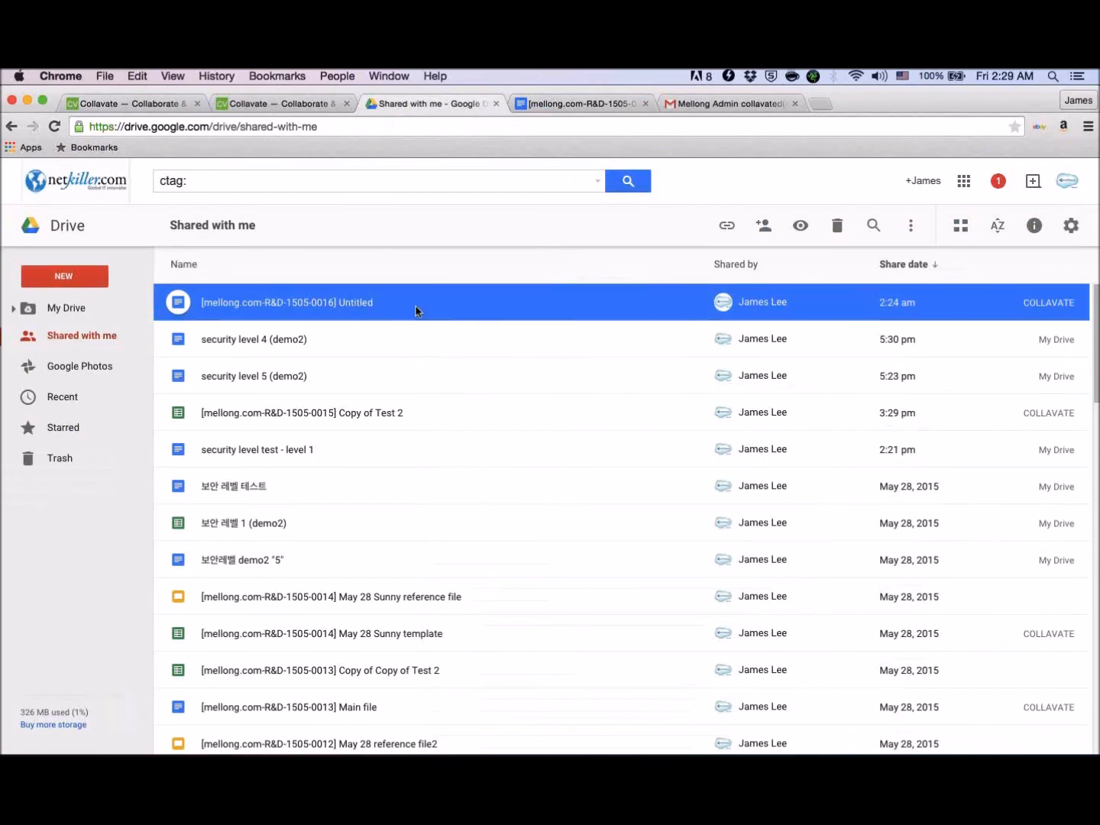
pyautogui.rightClick(560, 313)
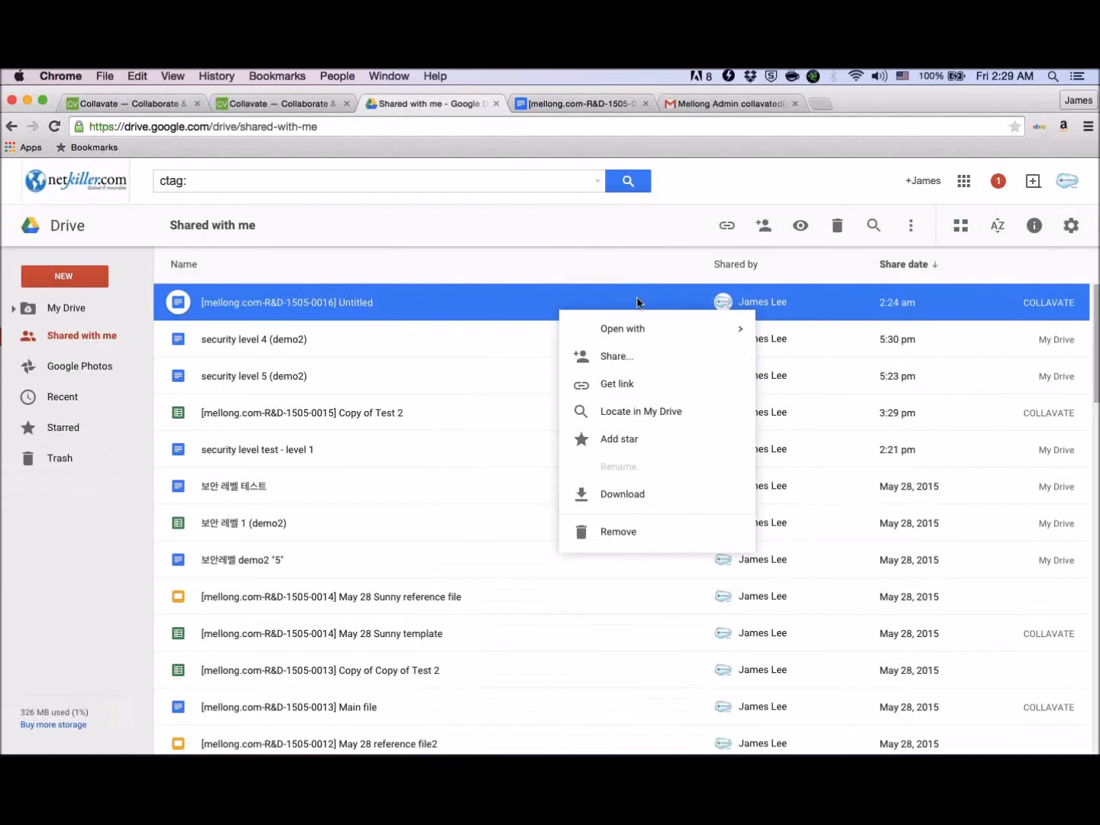
pyautogui.click(454, 272)
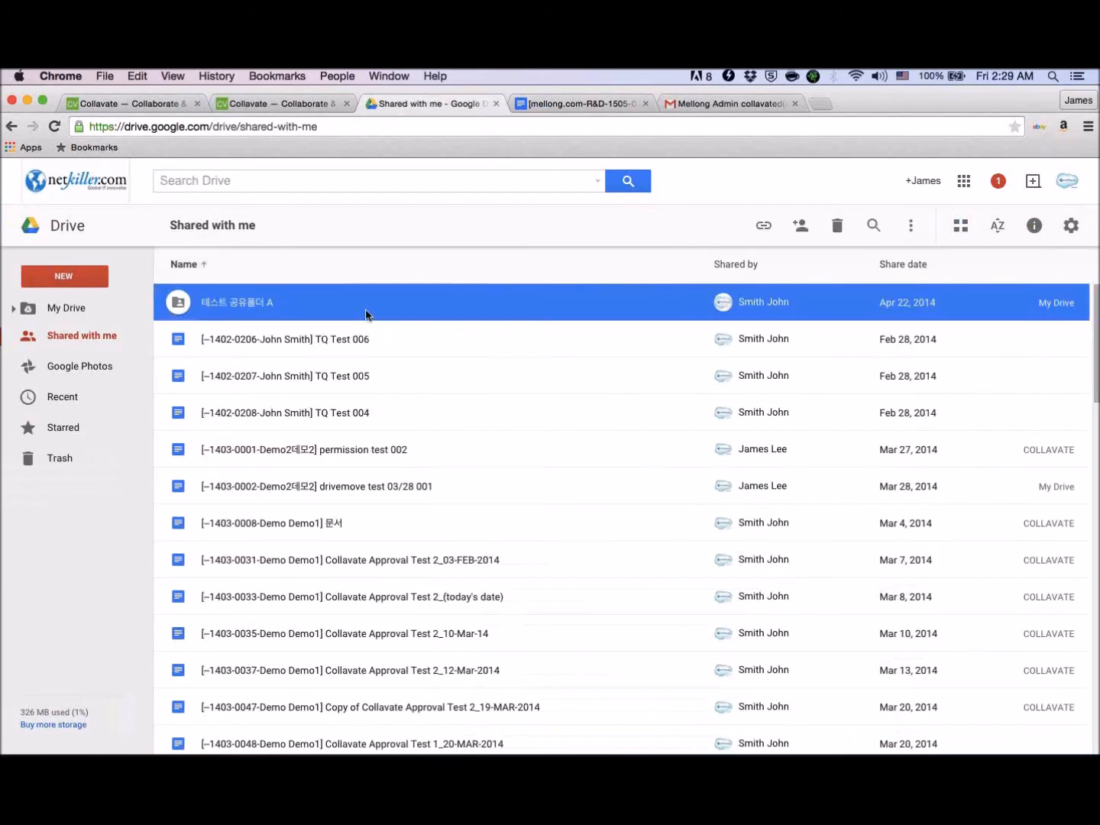
pyautogui.click(353, 271)
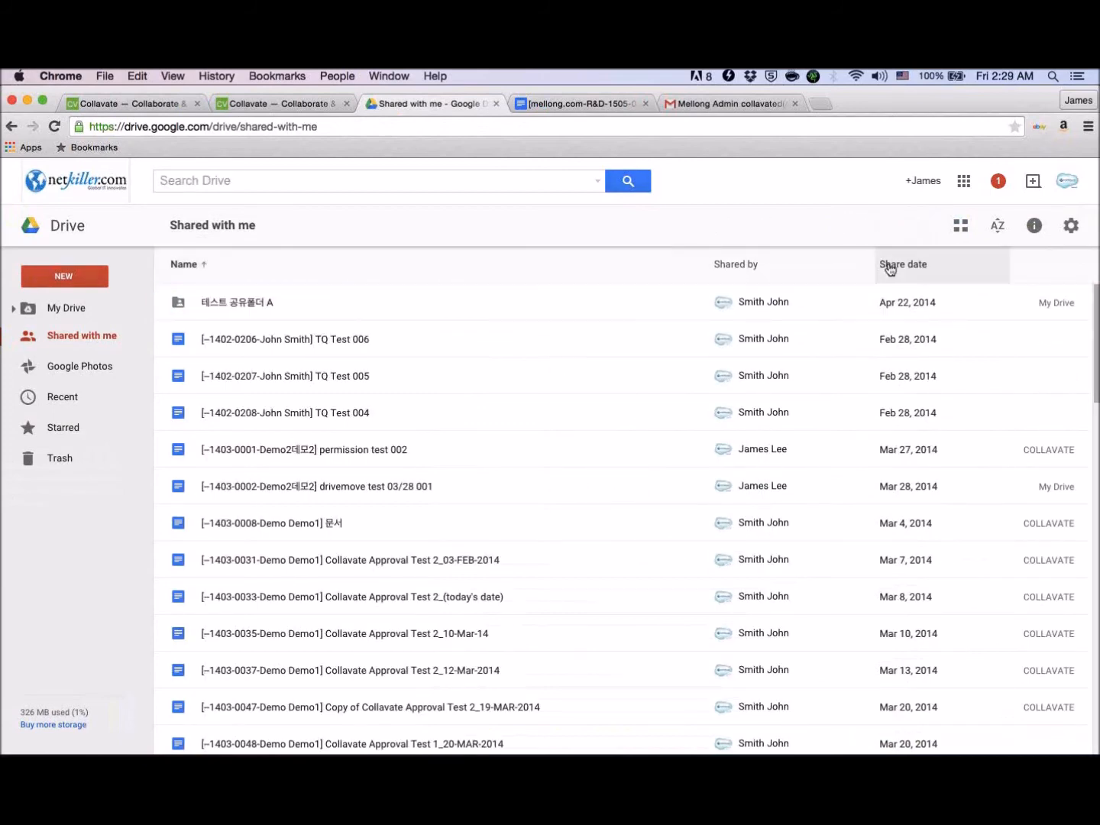
# - Open the COLLAVATE folder last modified May 28, 2015 in My Drive and check the approved document's location and owner
pyautogui.click(46, 314)
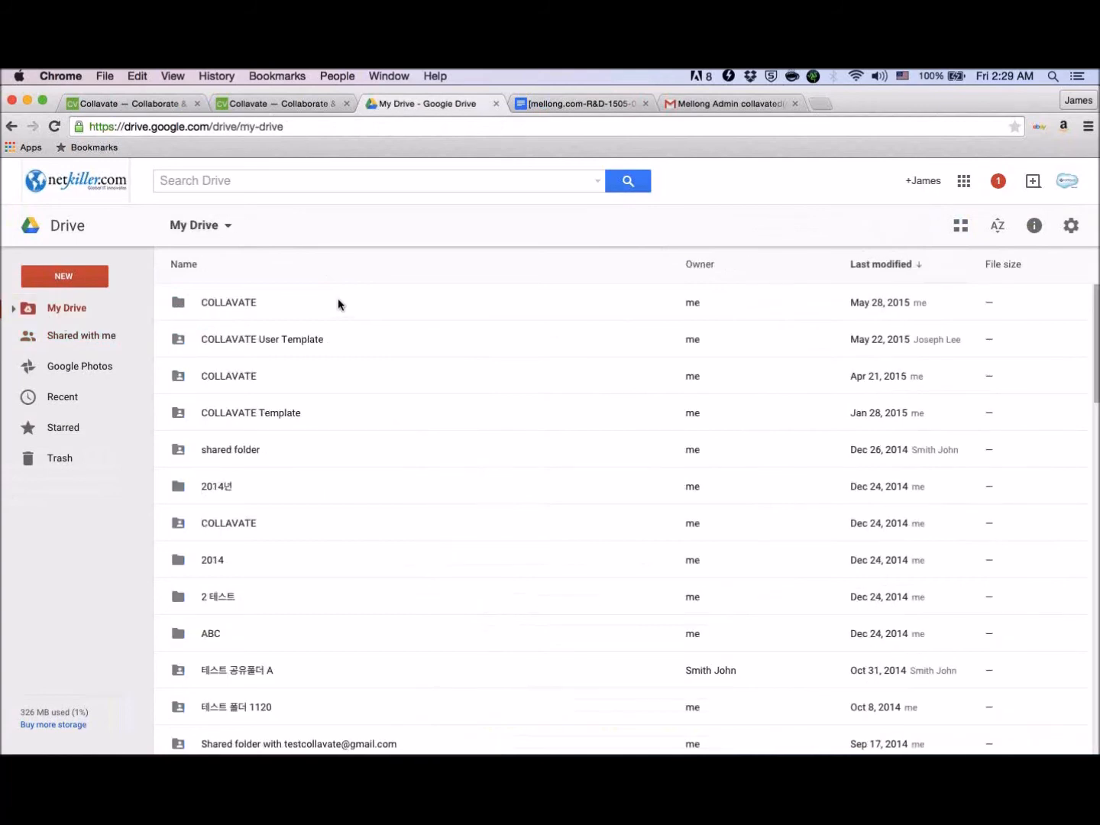
pyautogui.click(340, 302)
pyautogui.doubleClick(338, 303)
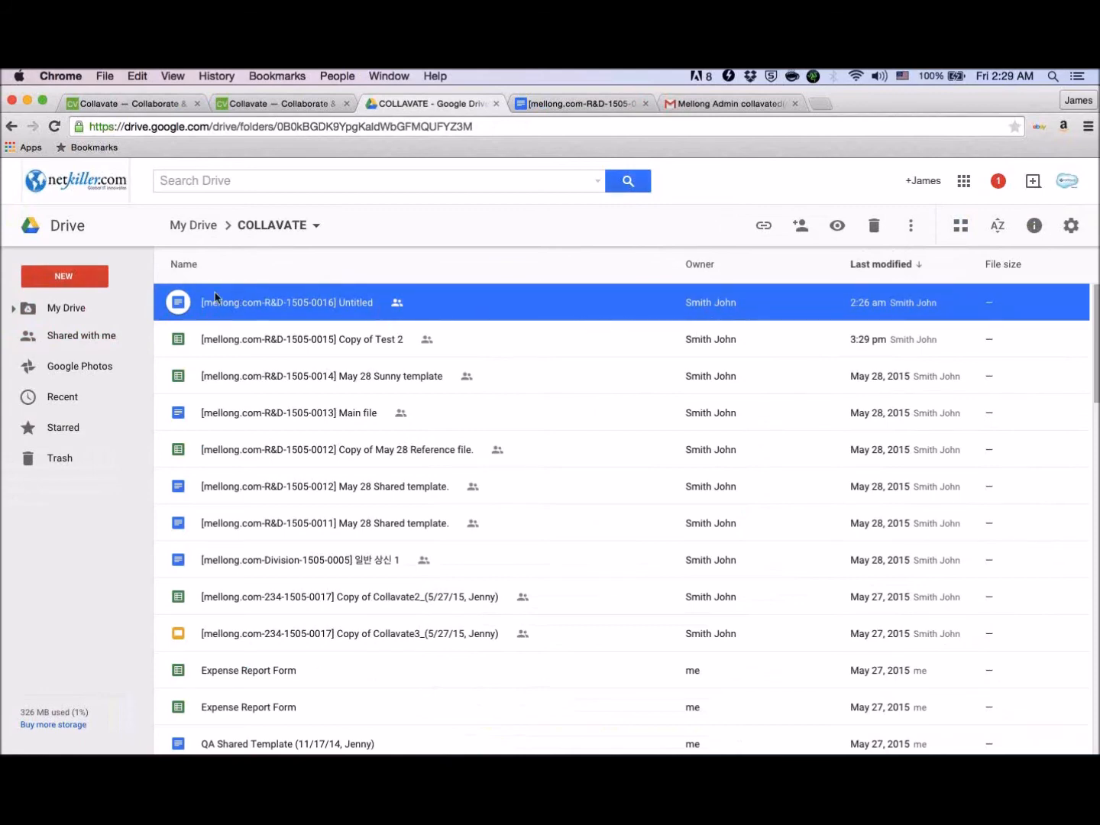
pyautogui.click(192, 225)
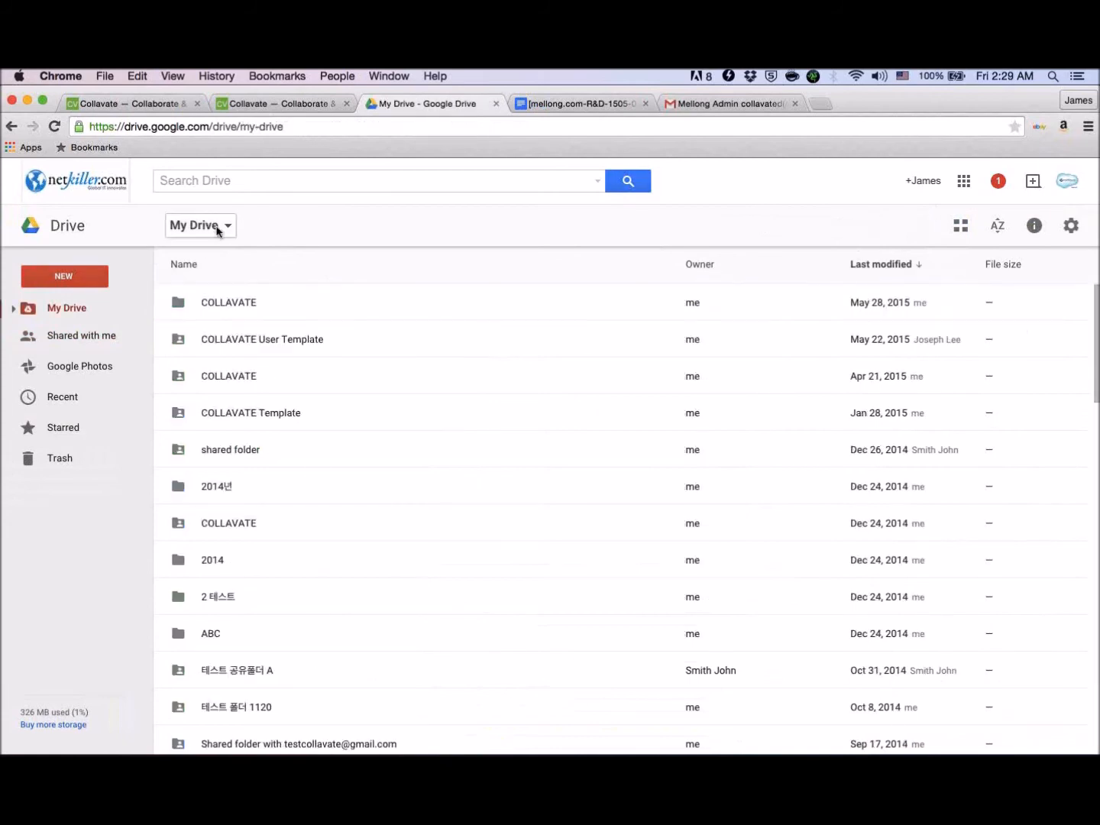
pyautogui.doubleClick(251, 301)
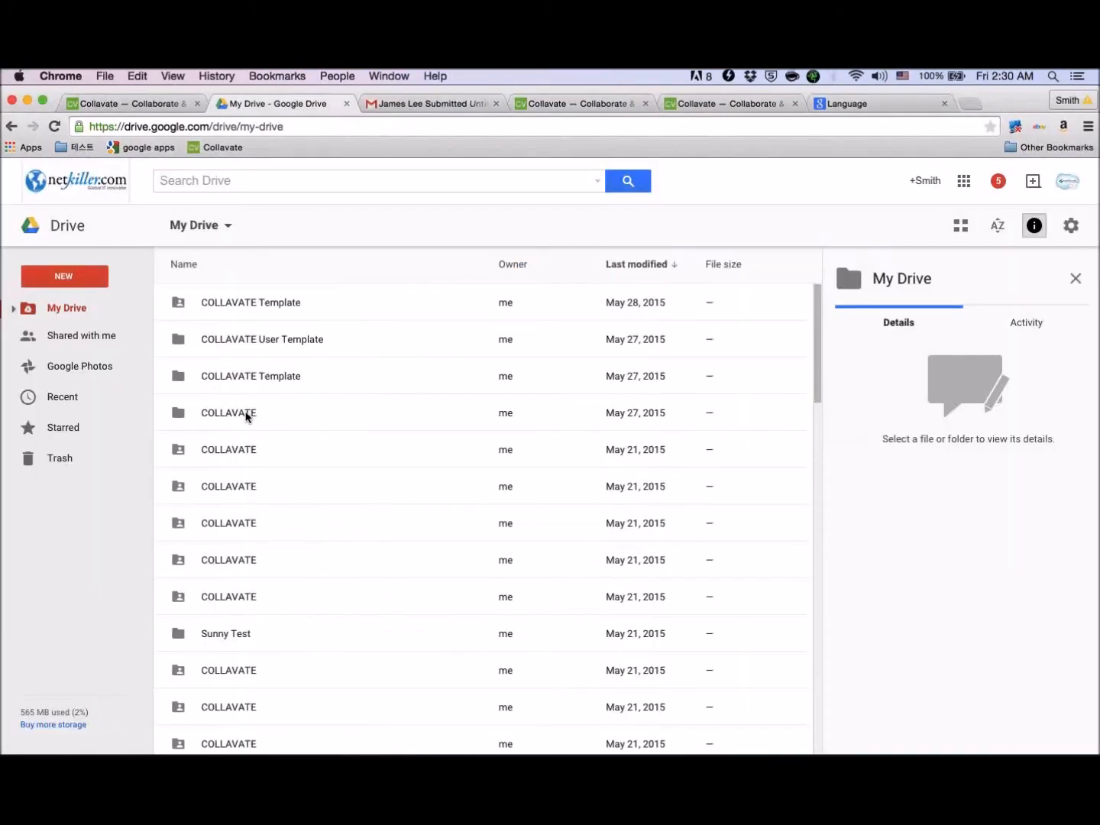
# - In the admin account's My Drive, open the COLLAVATE folder last modified May 27, 2015 and examine the stored documents
pyautogui.doubleClick(245, 417)
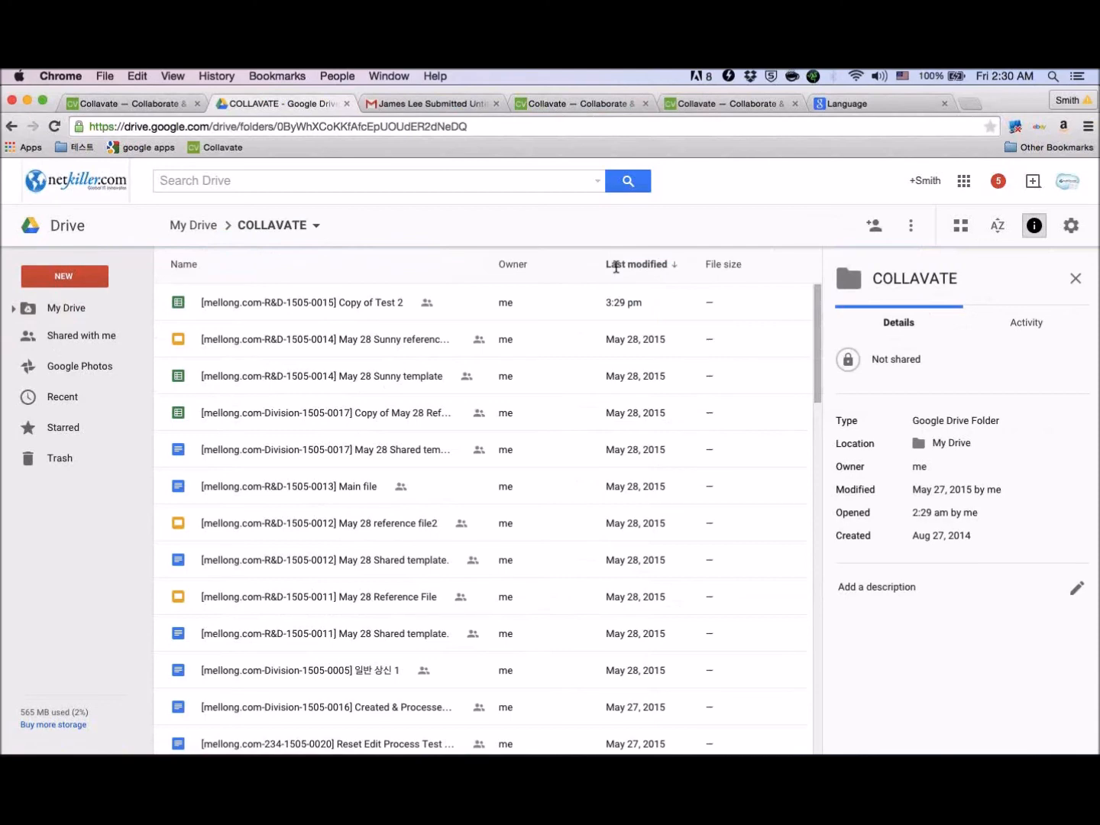
pyautogui.click(73, 308)
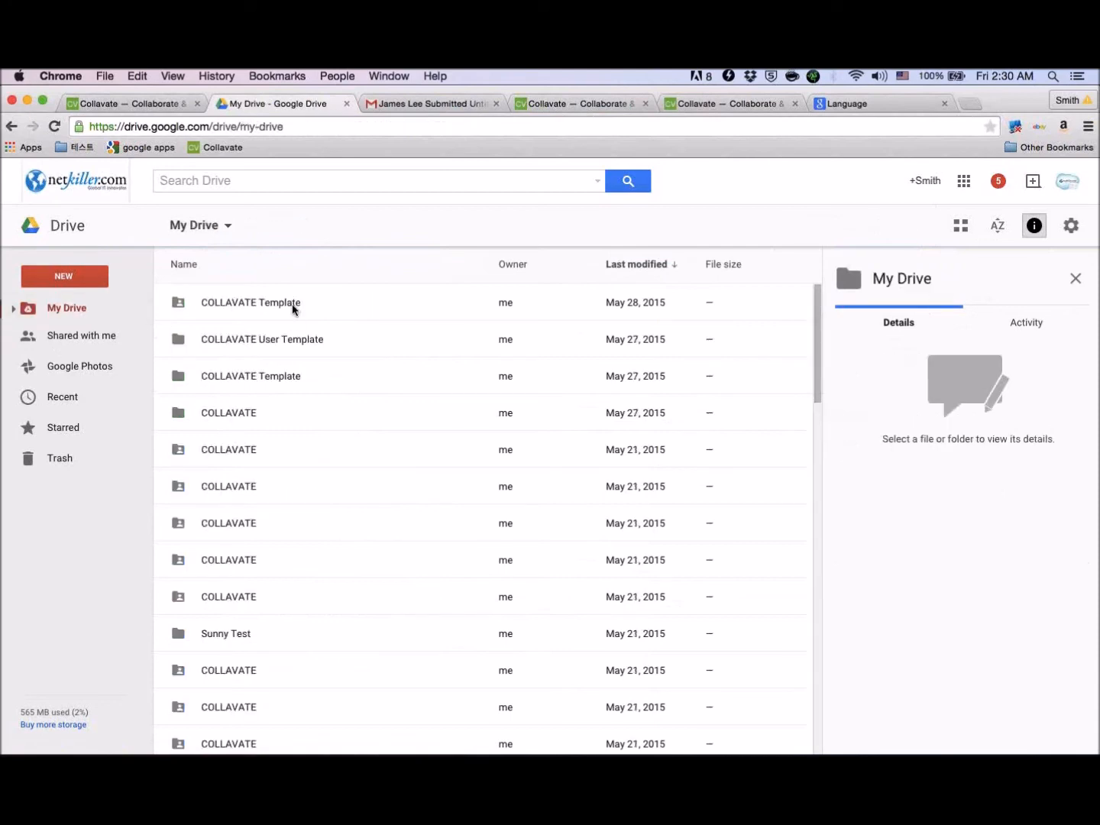
pyautogui.click(207, 413)
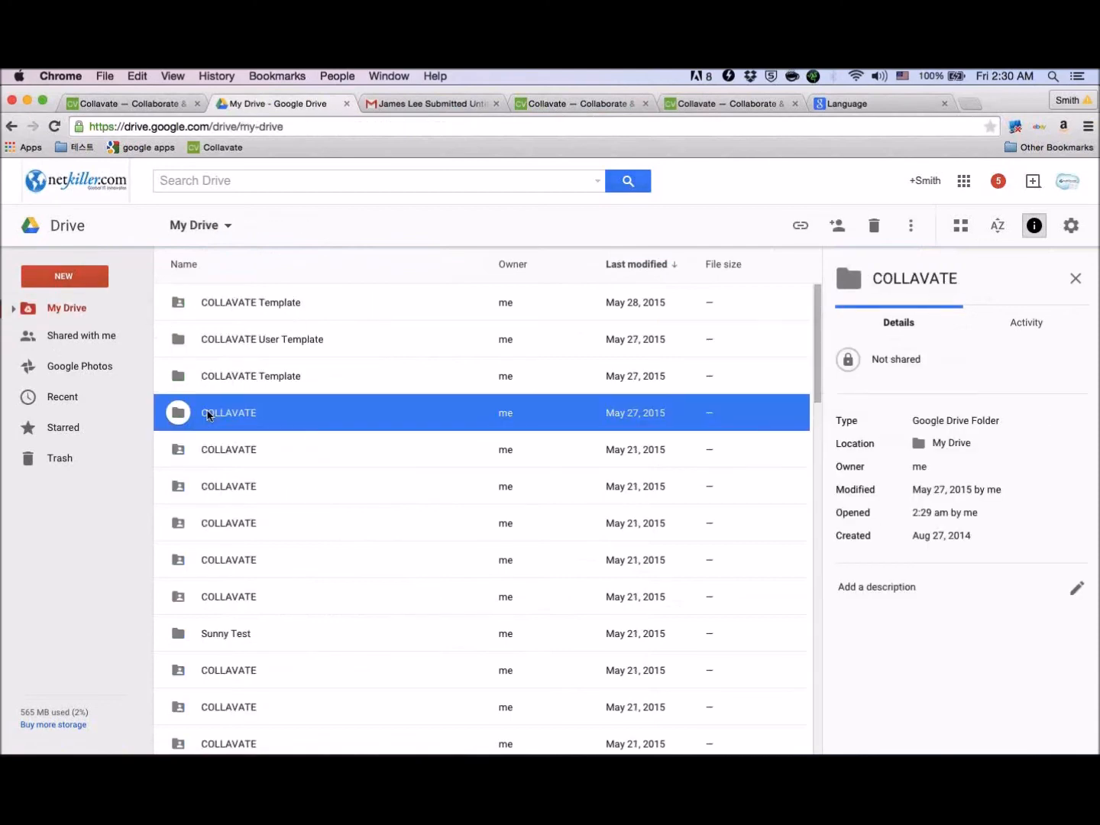
pyautogui.doubleClick(208, 413)
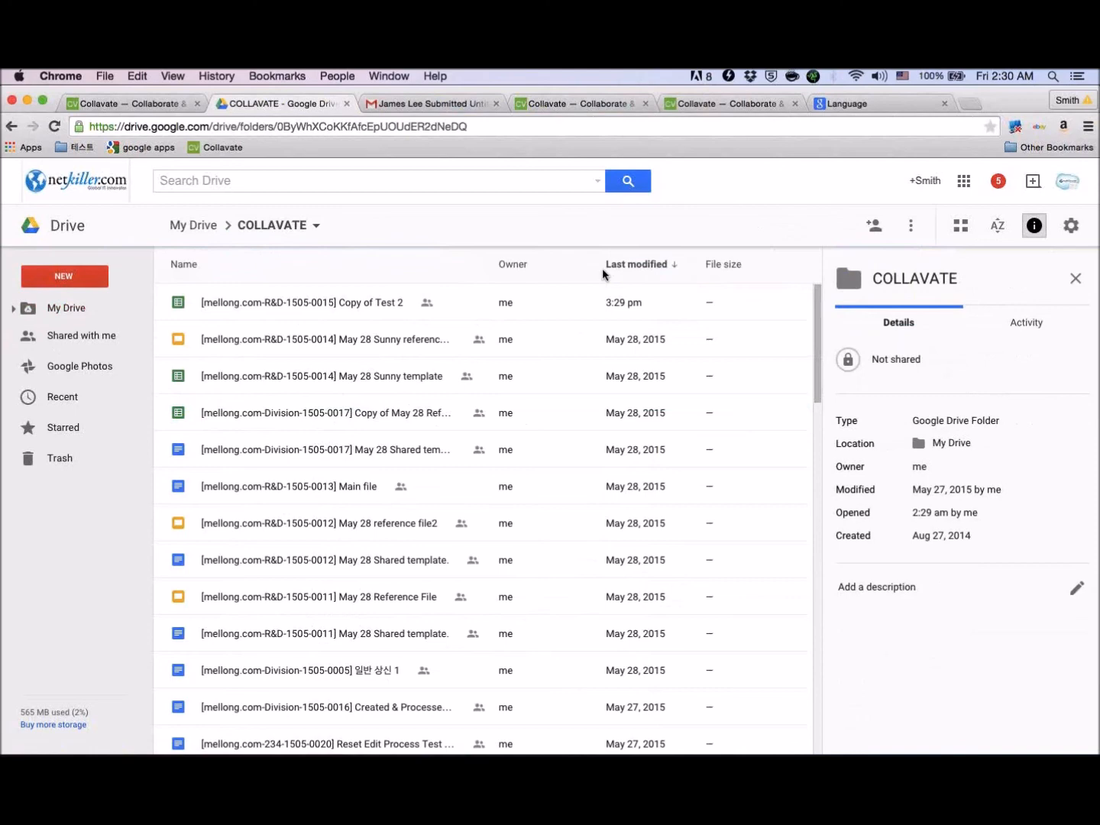
# - Return to the submitter's approved document in Google Docs, view its sharing options and dismiss the access request
pyautogui.hotkey('ctrl', 'Left')
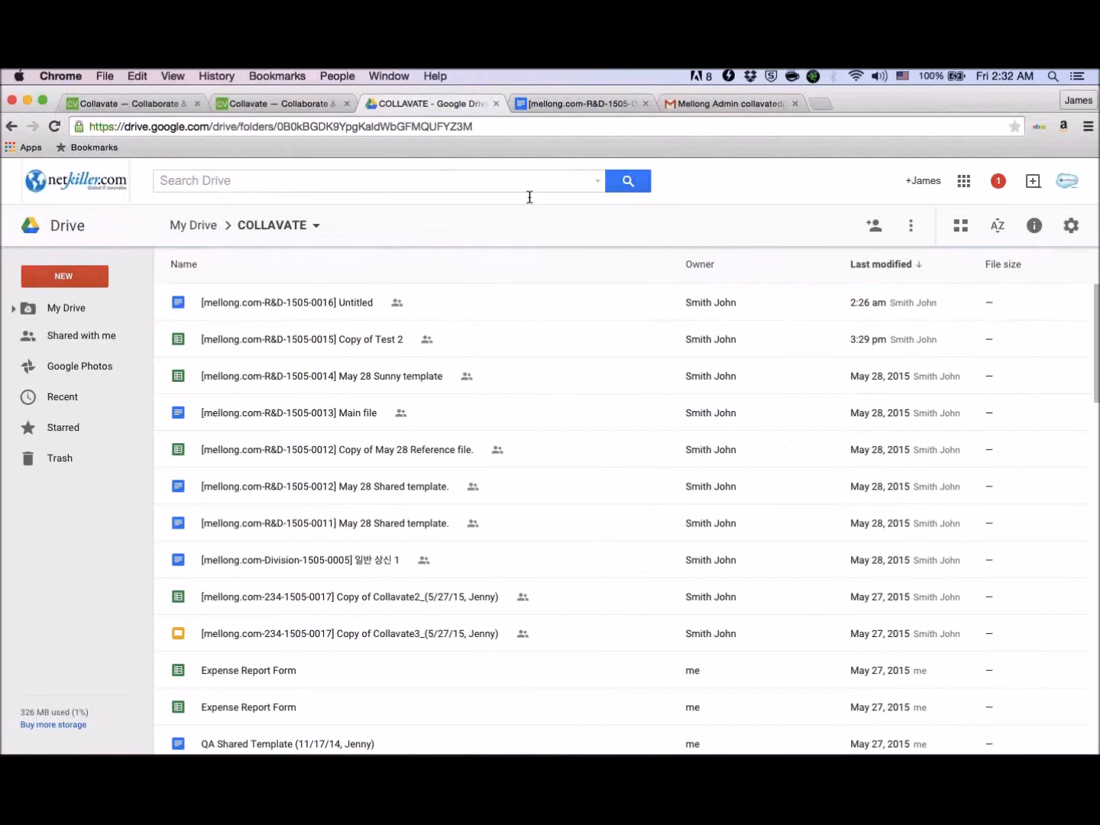
pyautogui.click(559, 111)
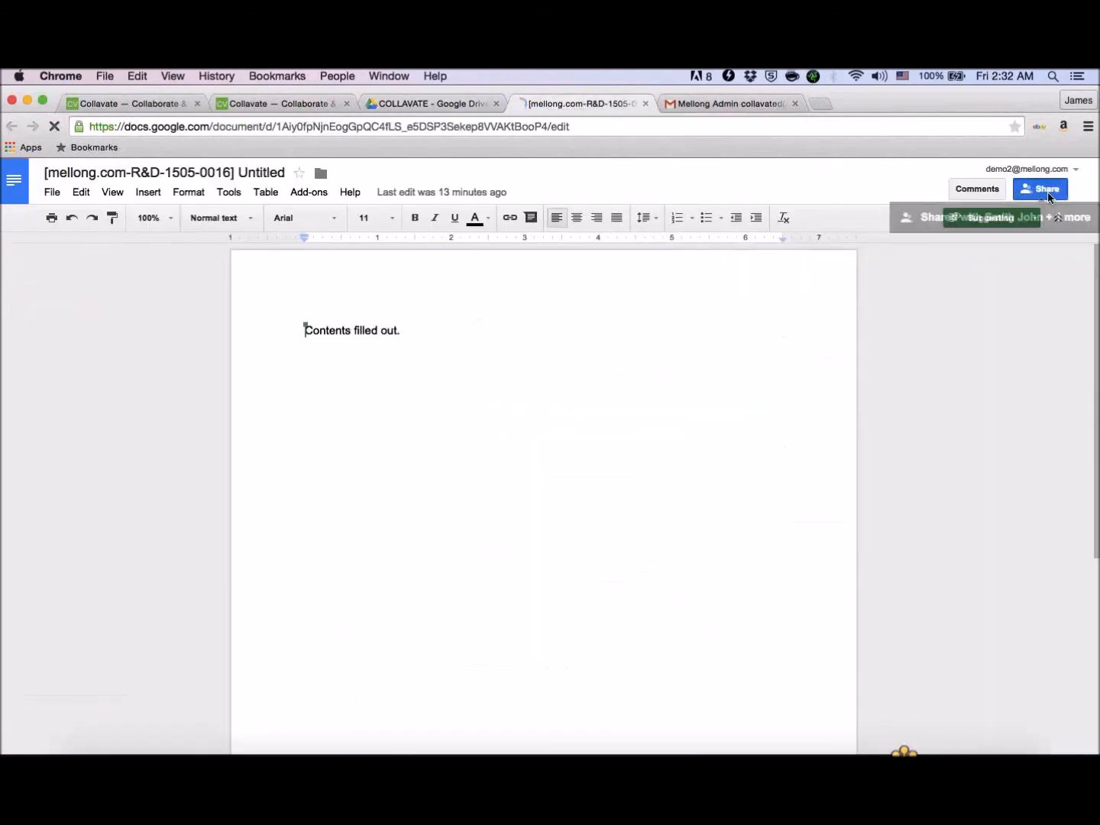
pyautogui.click(1048, 192)
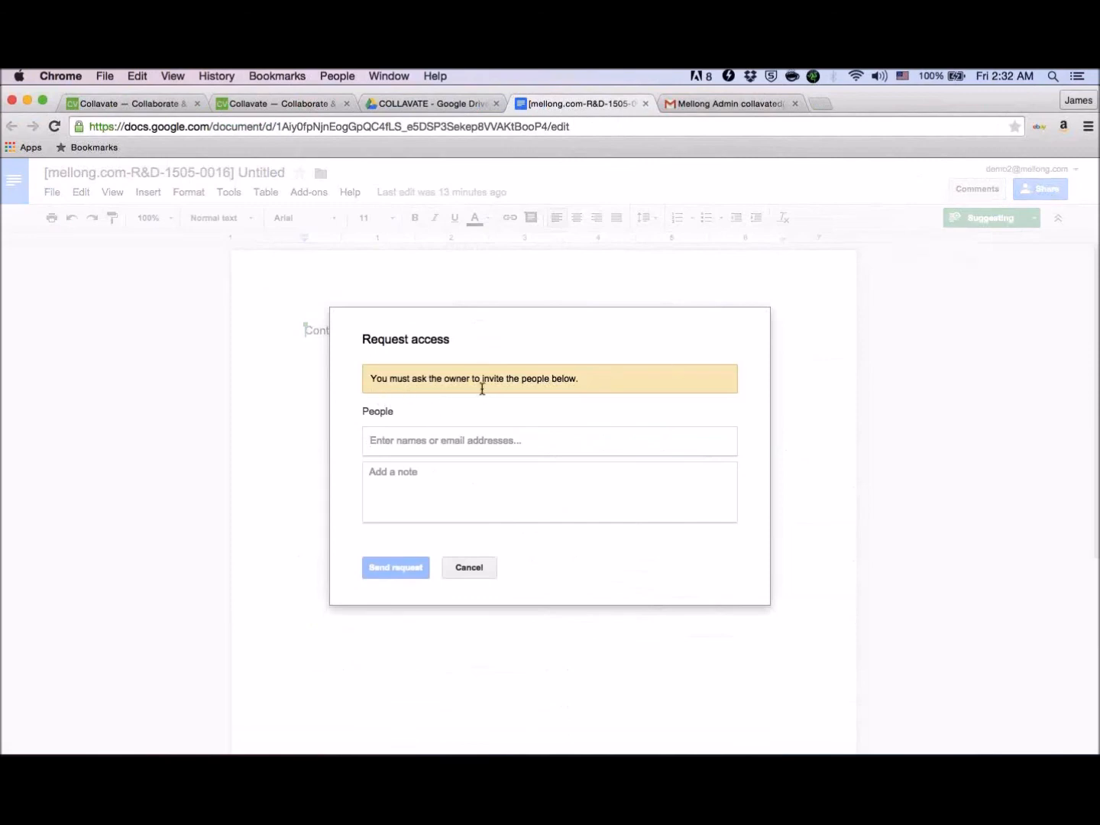
pyautogui.click(451, 571)
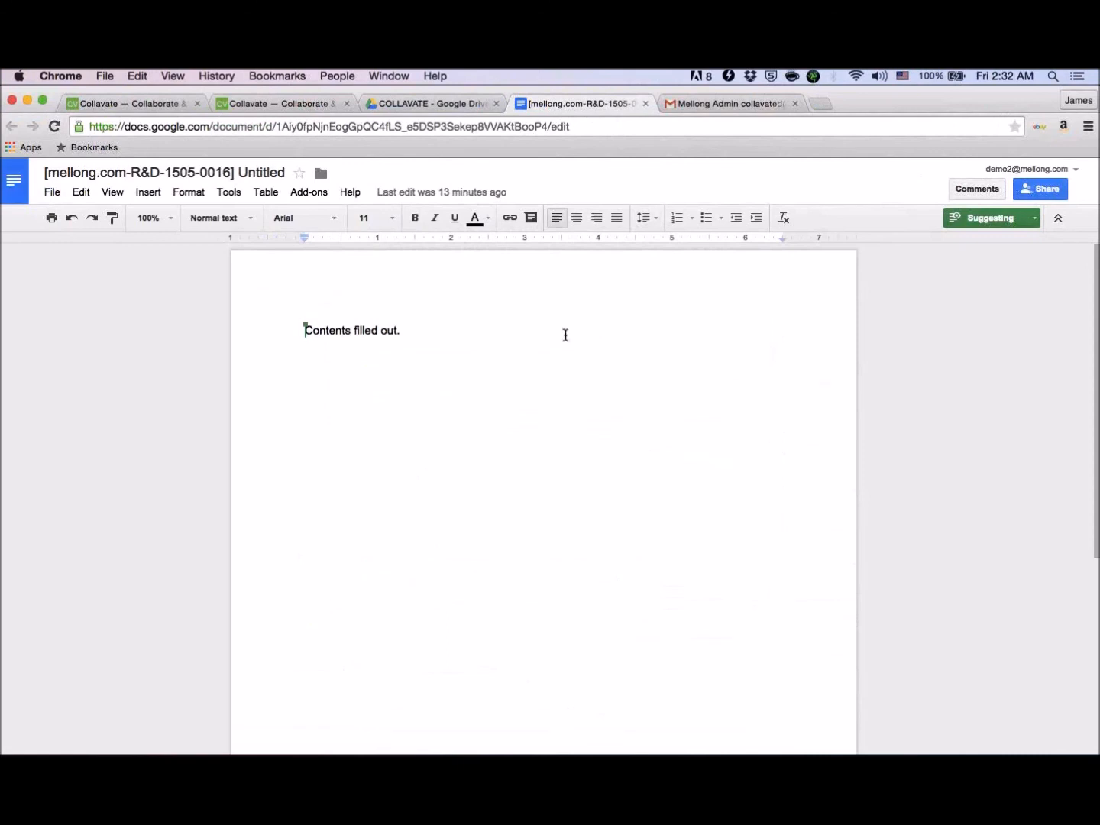
# - Switch to Collavate, reload the document list and deselect the TestSeminar tag
pyautogui.click(299, 105)
pyautogui.click(149, 104)
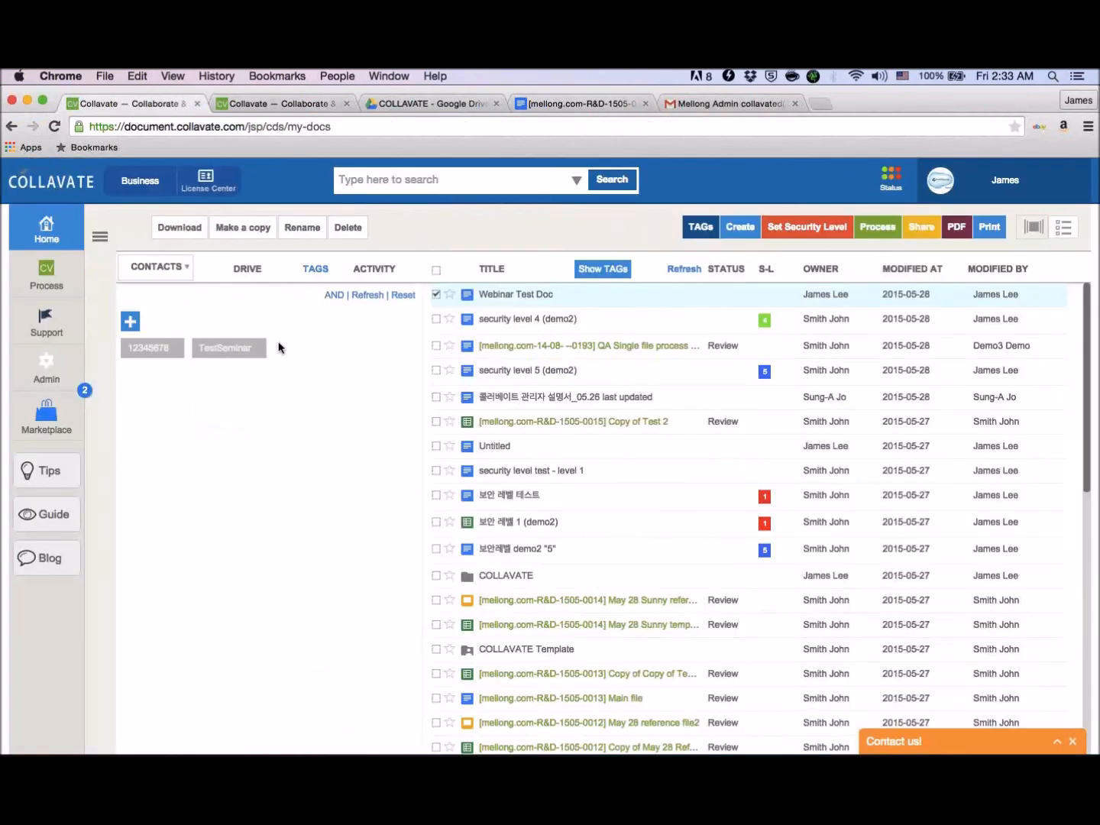
pyautogui.click(54, 127)
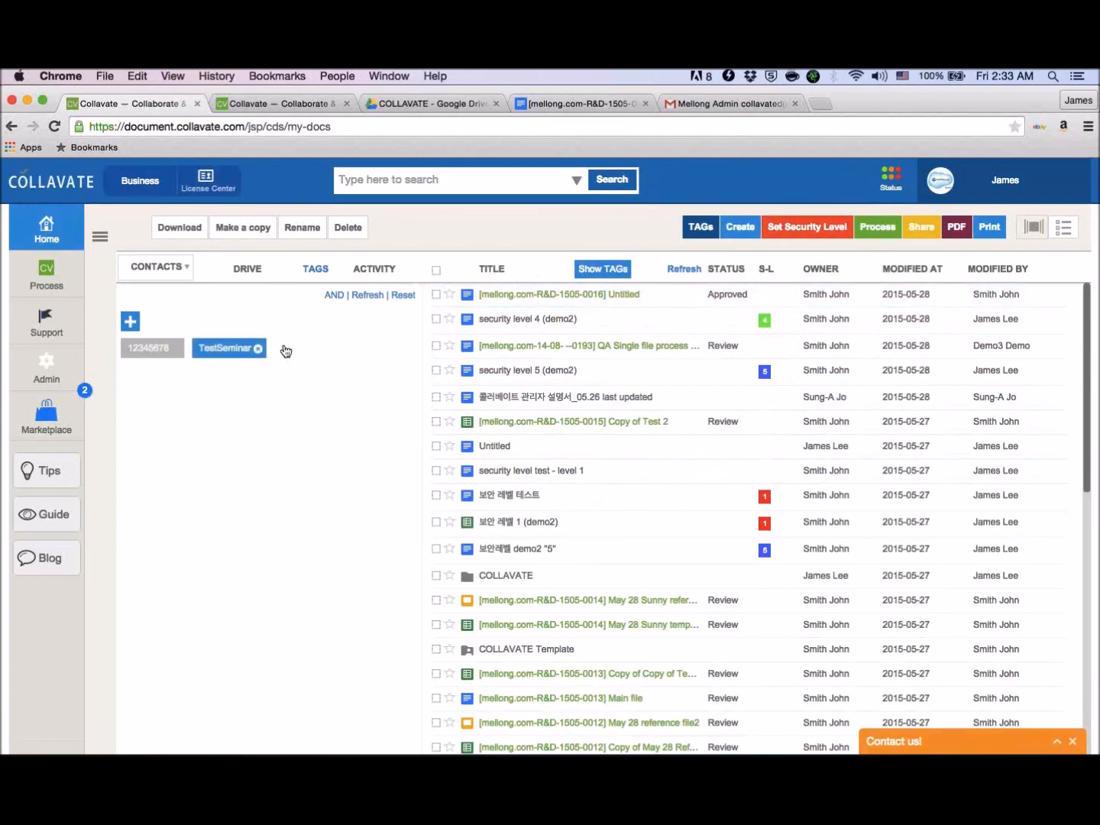
pyautogui.click(258, 348)
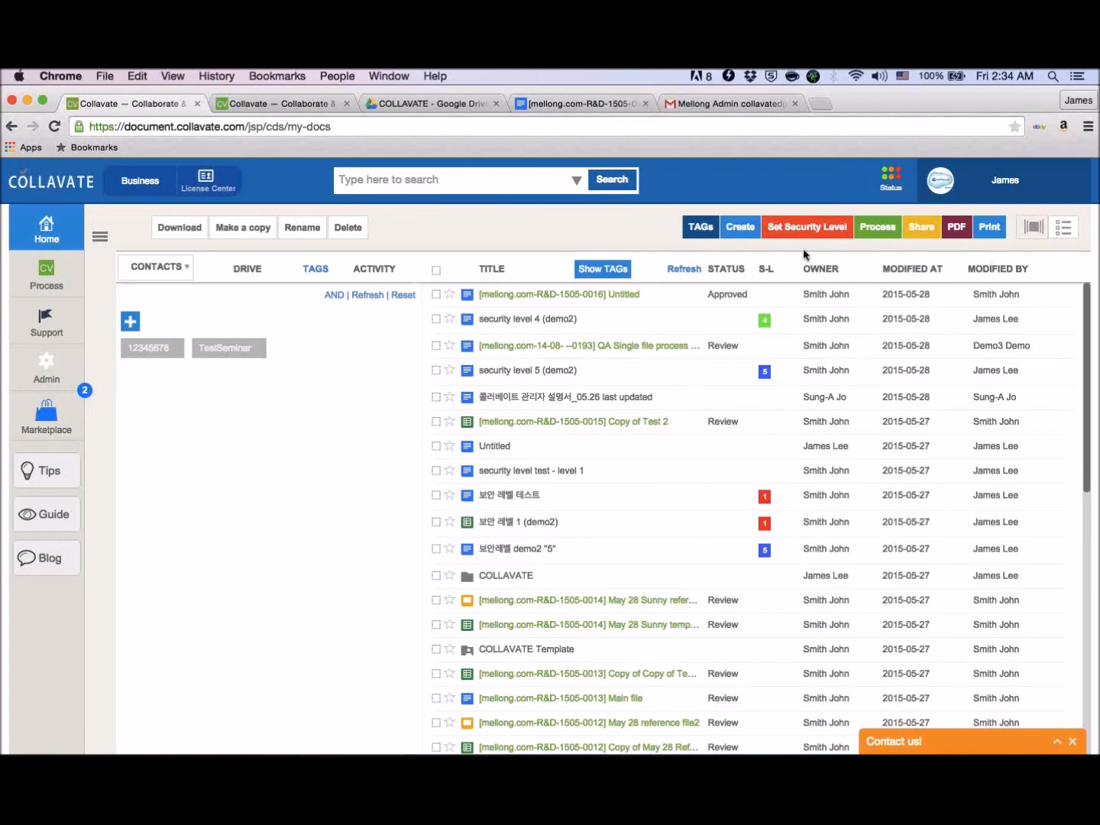
# - Open the process form for "security level 4 (demo2)", examine its approval settings and close it without processing
pyautogui.click(436, 318)
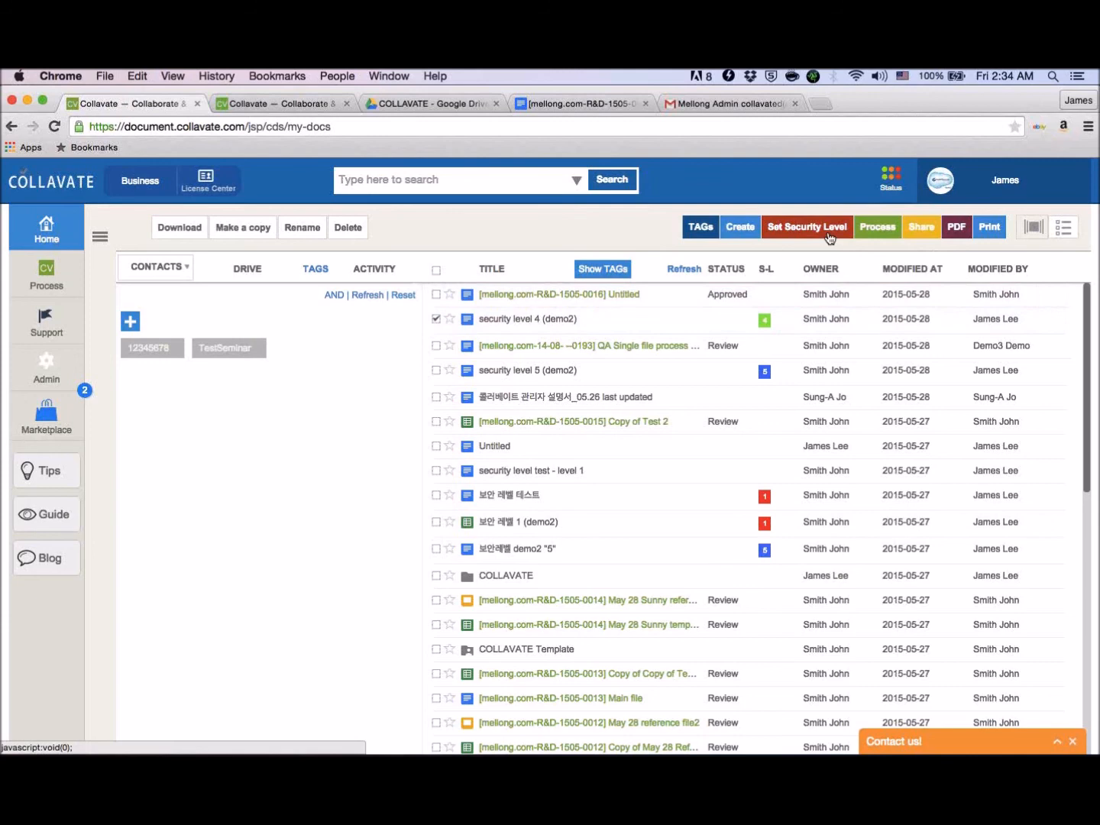
pyautogui.click(878, 228)
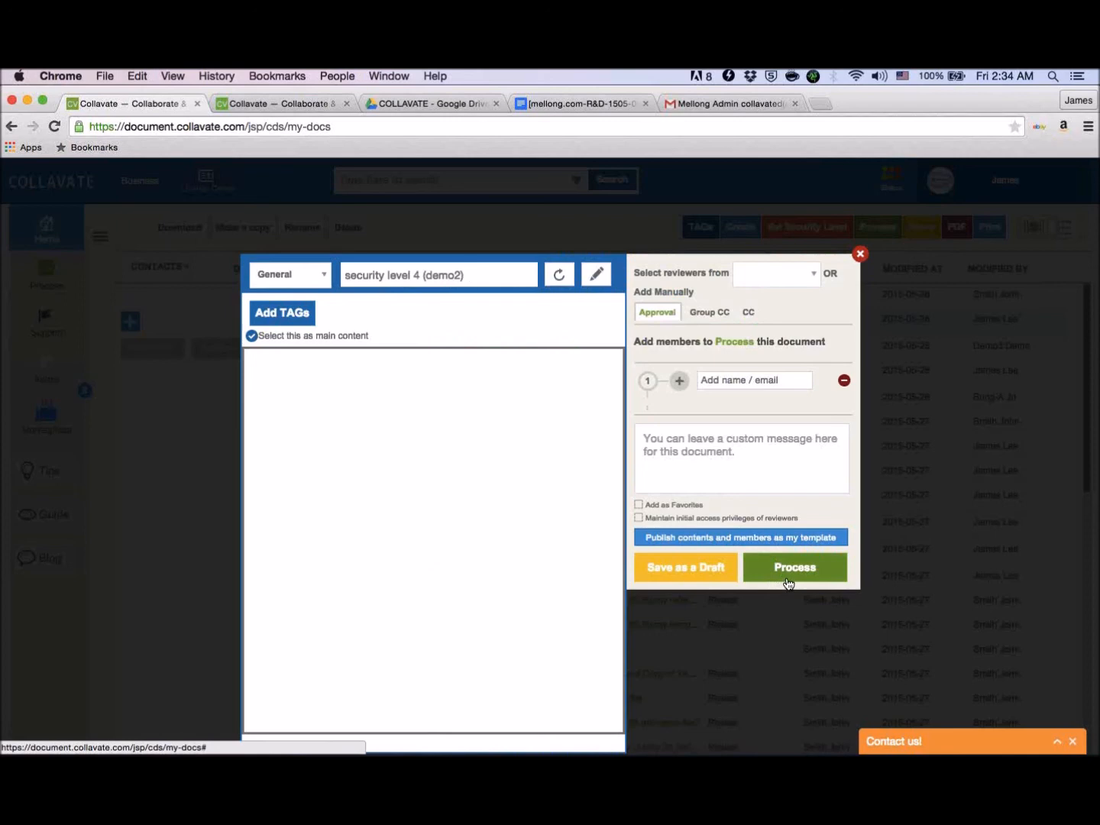
pyautogui.click(857, 253)
# - Open Label Management in the Custom View of the Admin console and examine the customizable English labels for Home
pyautogui.click(57, 375)
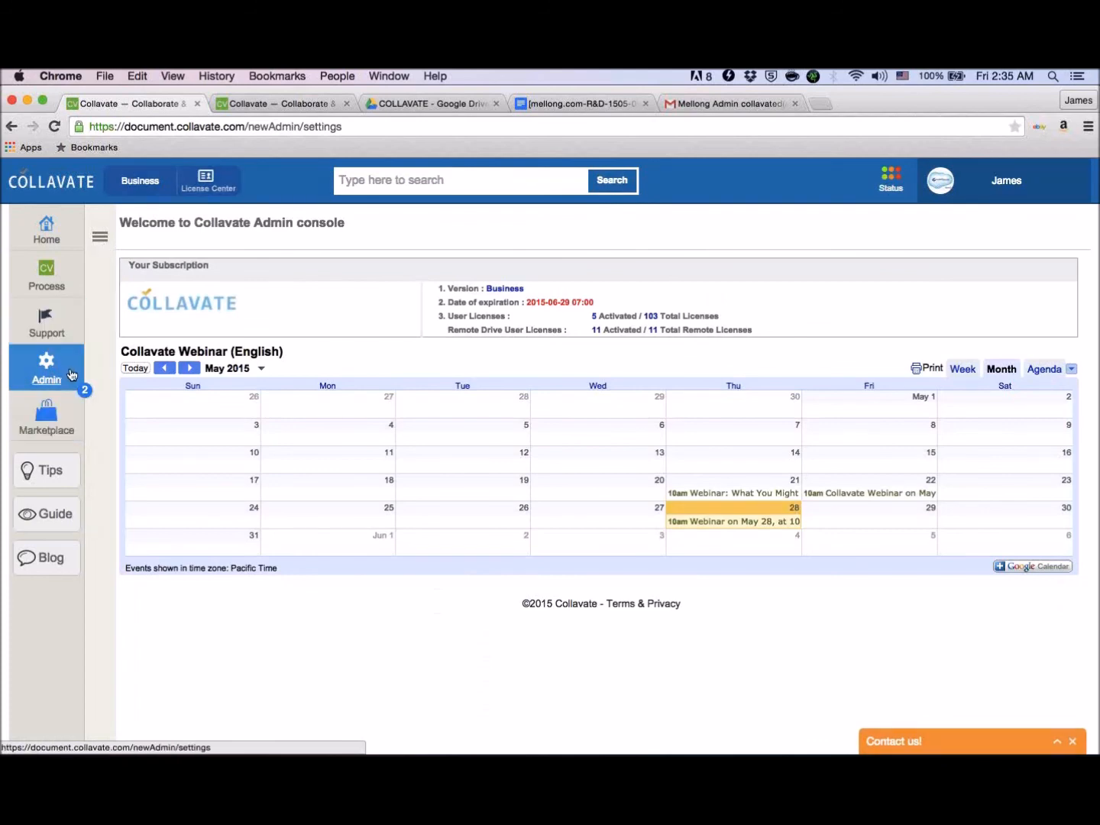
pyautogui.click(106, 234)
pyautogui.click(151, 684)
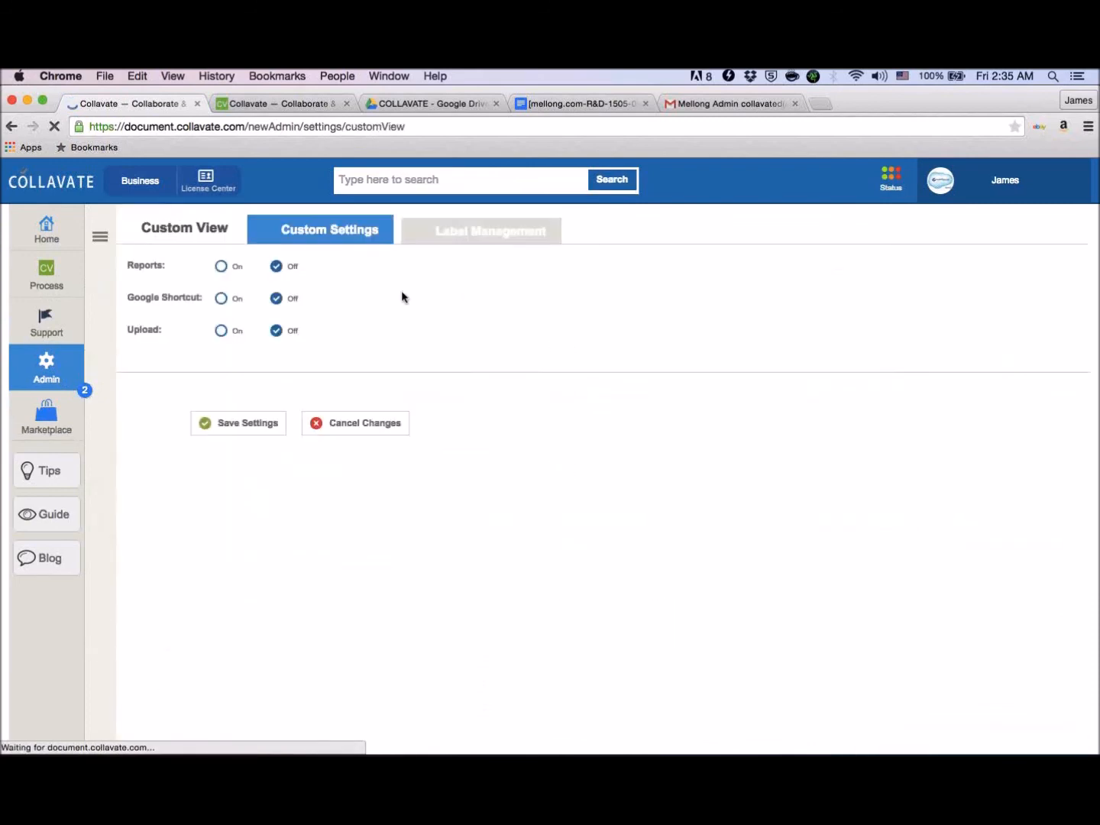
pyautogui.click(491, 244)
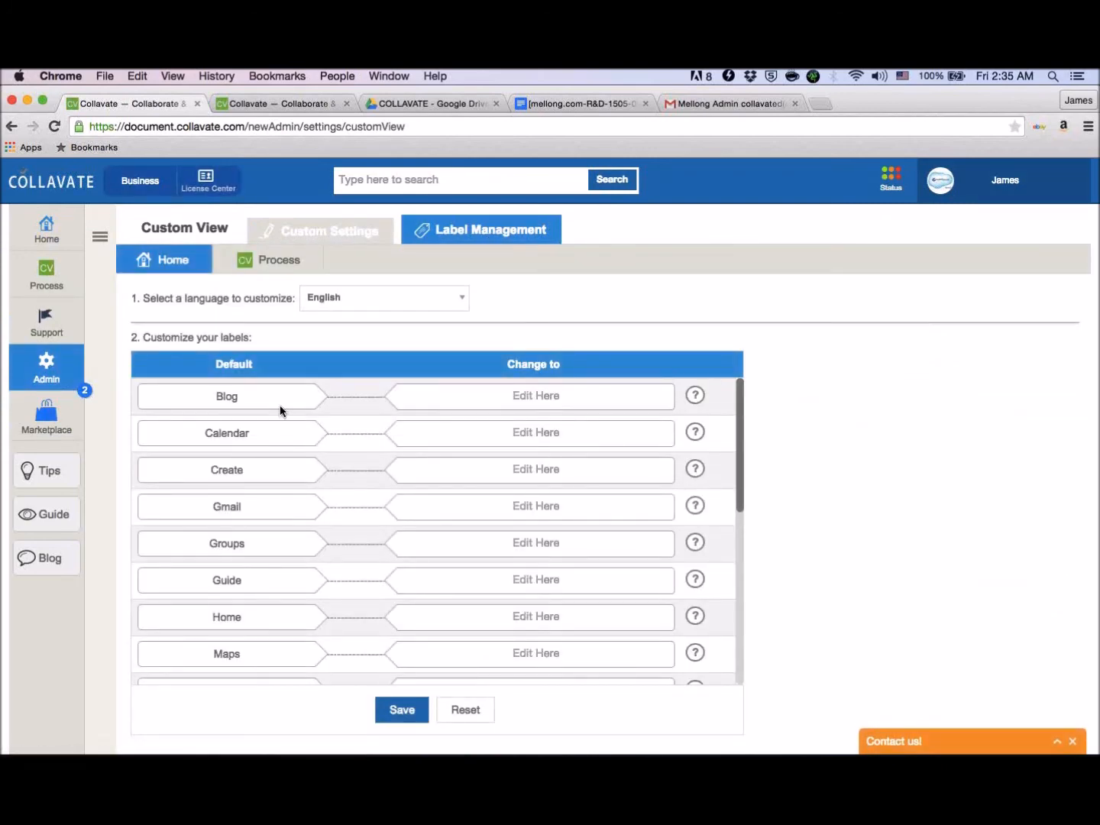
pyautogui.scroll(-1, 279, 411)
pyautogui.scroll(1, 281, 411)
pyautogui.scroll(-7, 280, 410)
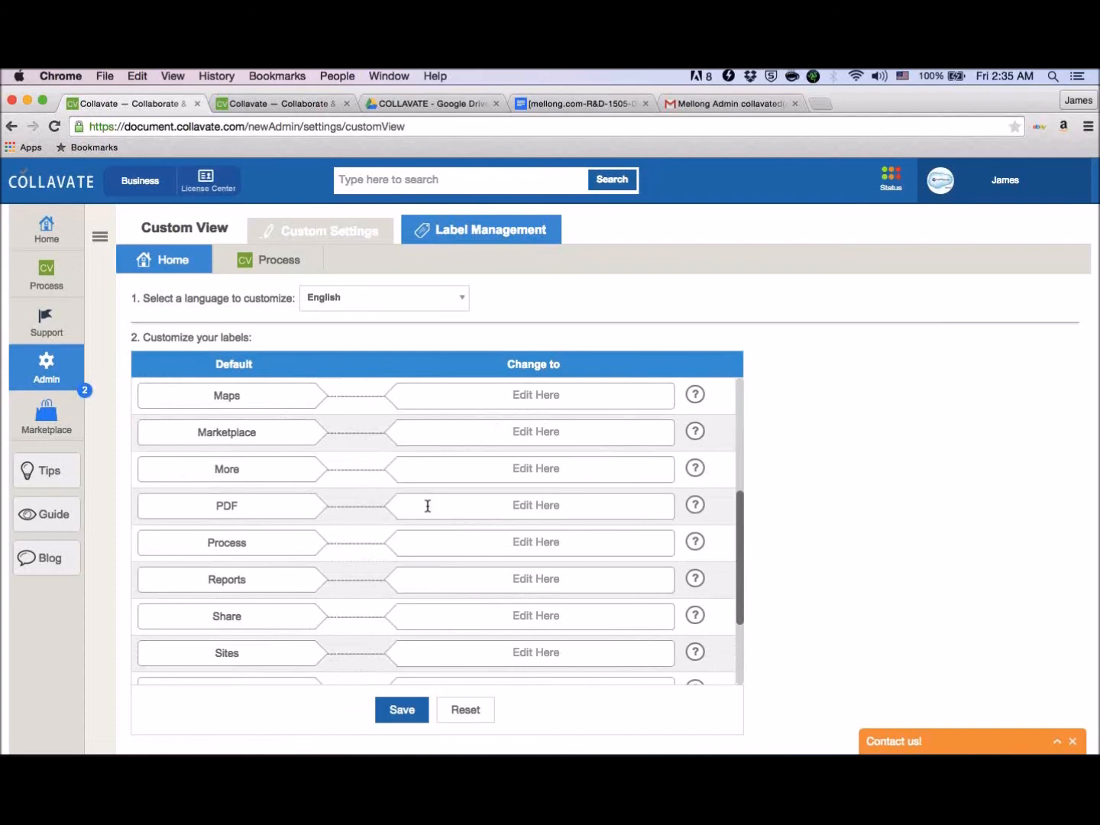
pyautogui.scroll(-3, 428, 506)
pyautogui.scroll(-3, 428, 506)
pyautogui.scroll(10, 301, 507)
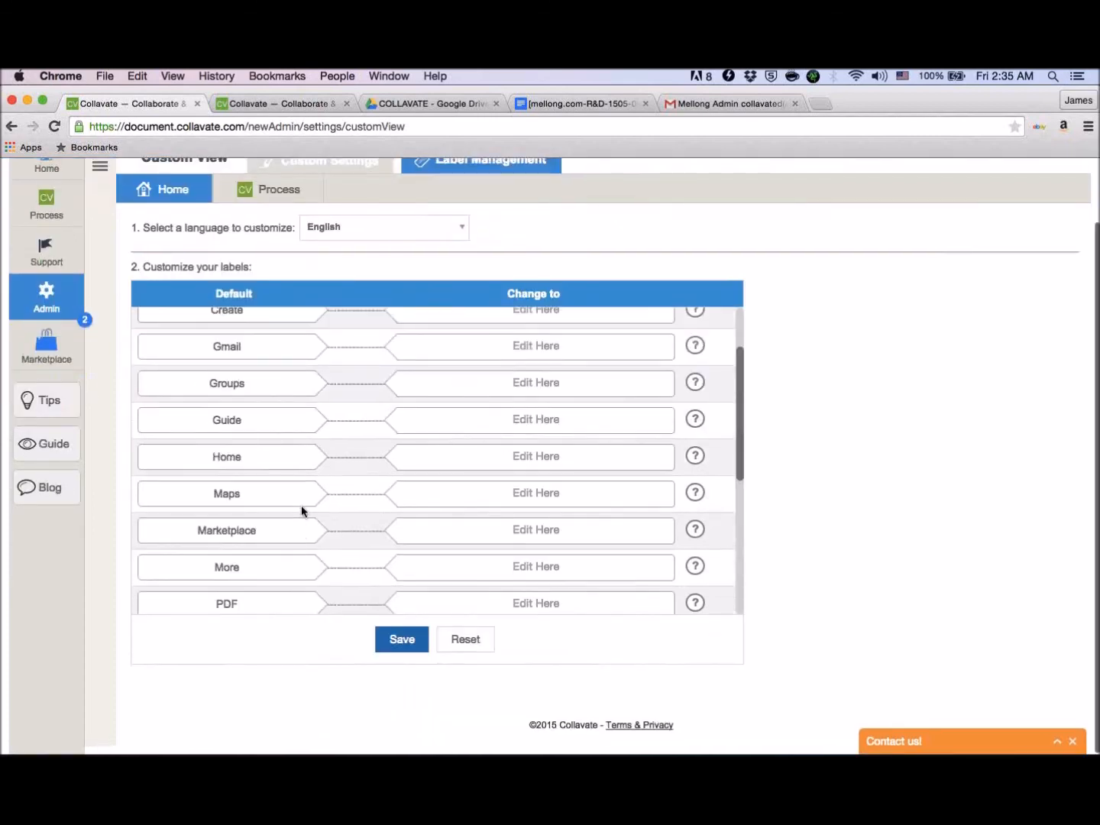
pyautogui.scroll(2, 301, 505)
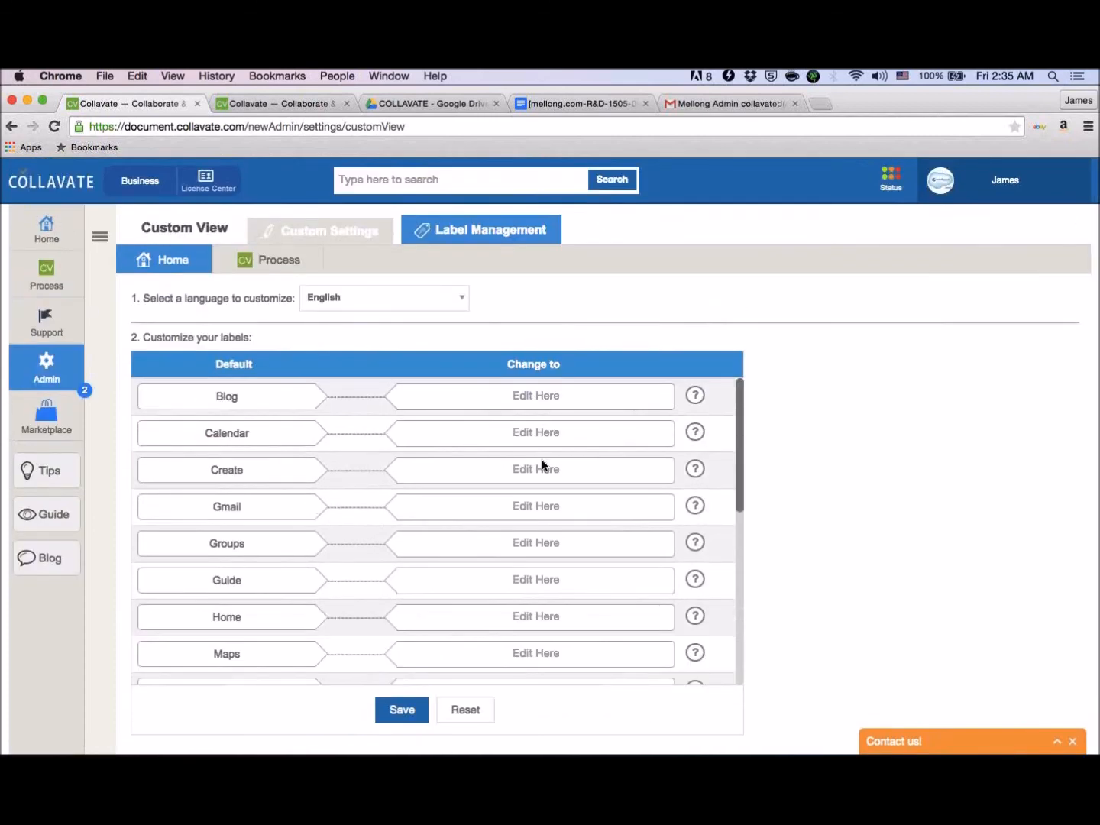